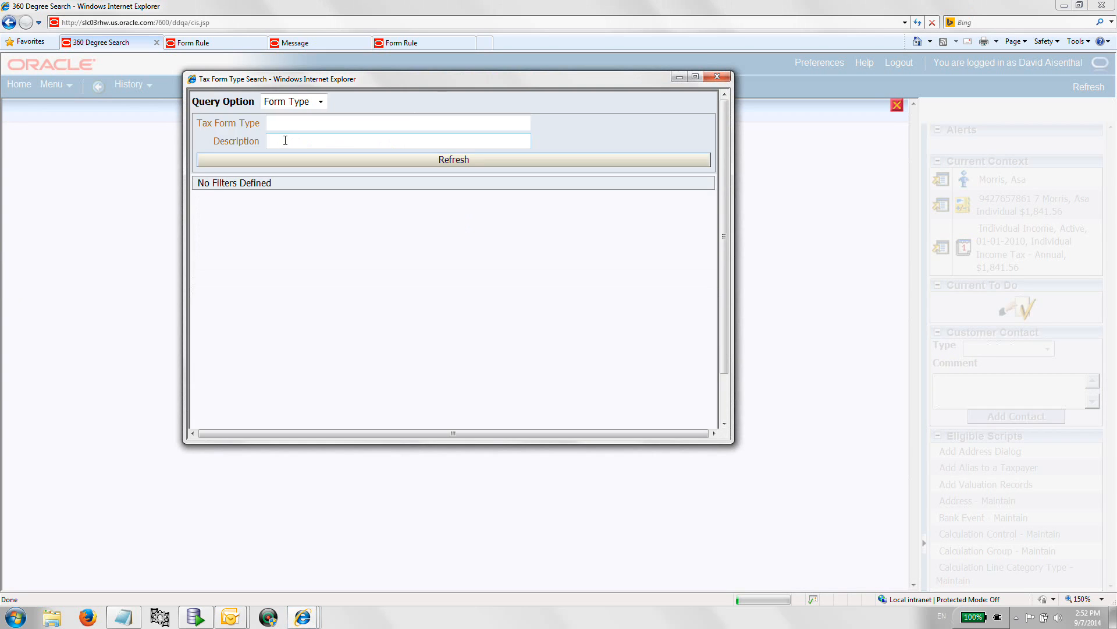
Search the form types for "da" and start a new form of type INDINC2010DA.
text(da)
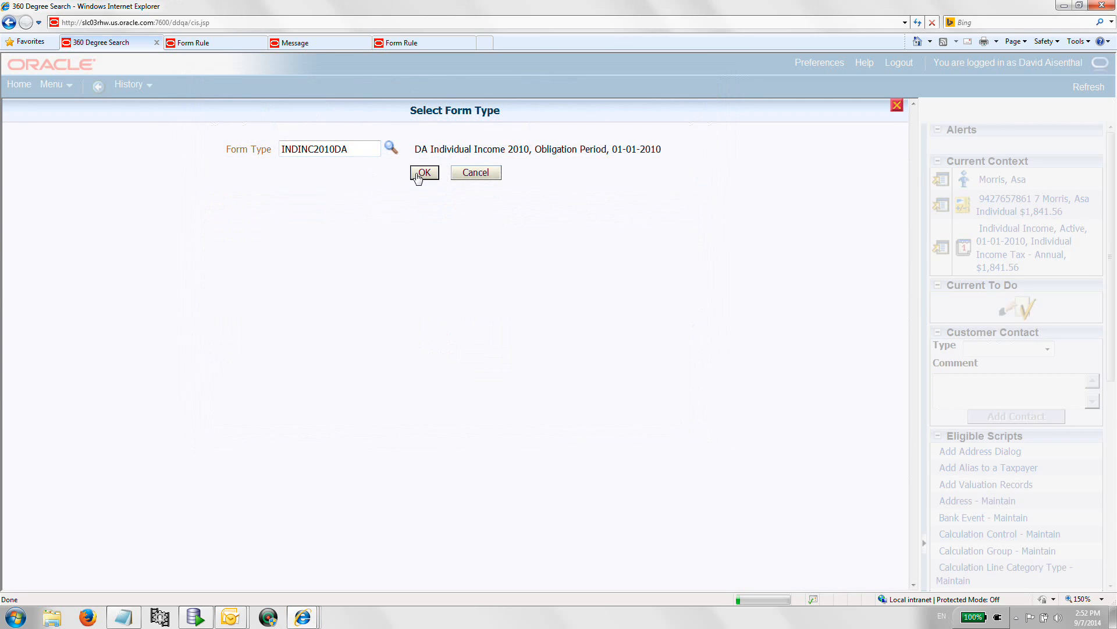
click(424, 172)
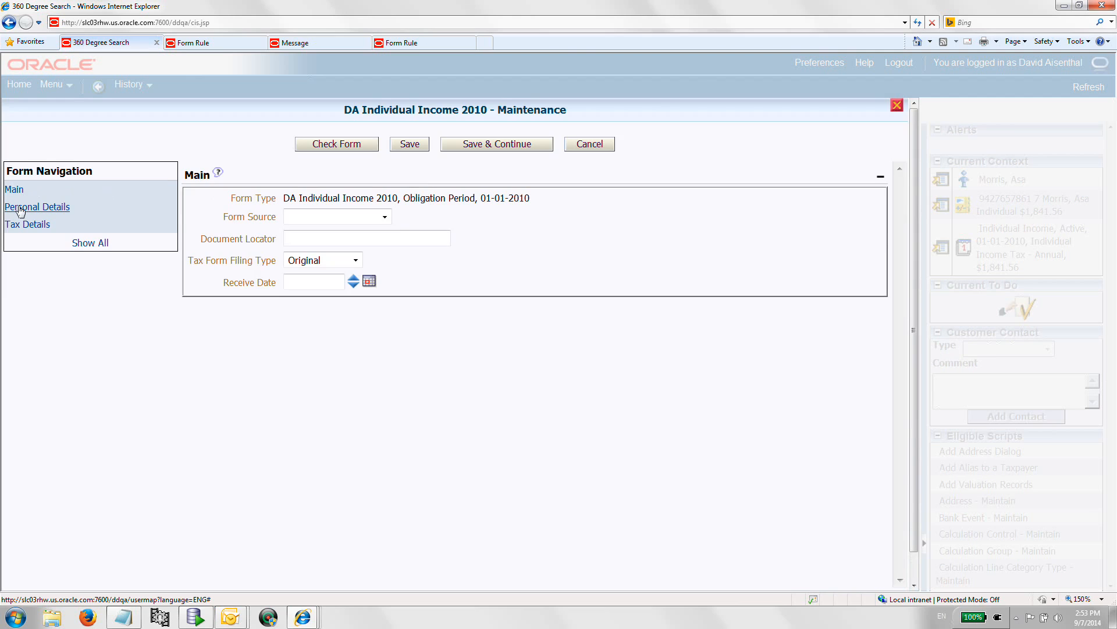
Review the form's Personal Details and Tax Details sections and read the help text for the Salary line.
click(21, 208)
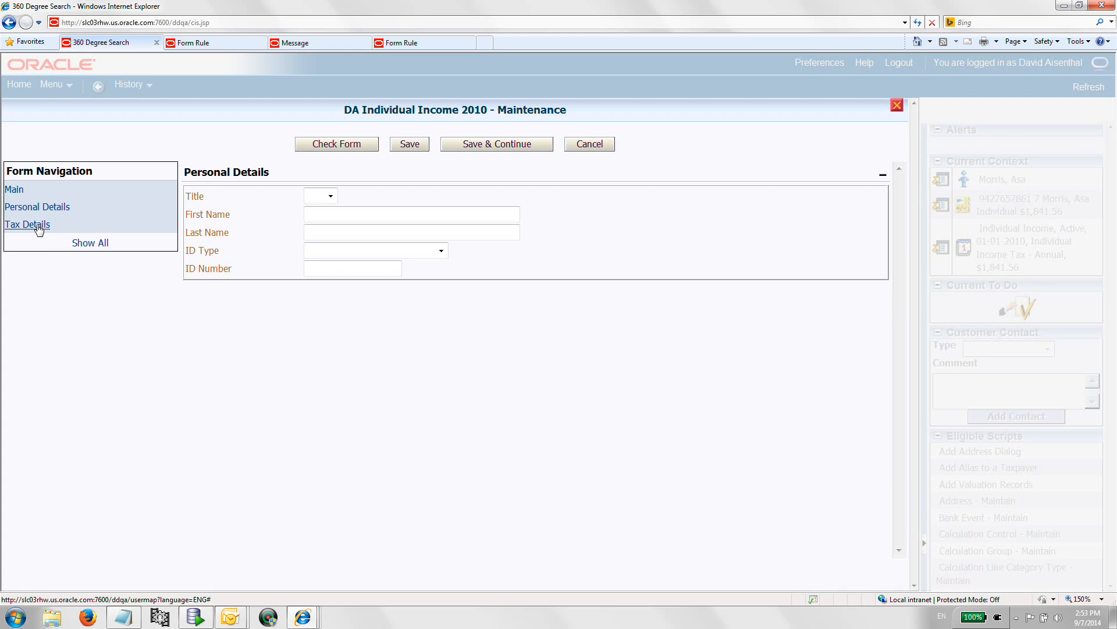
click(39, 228)
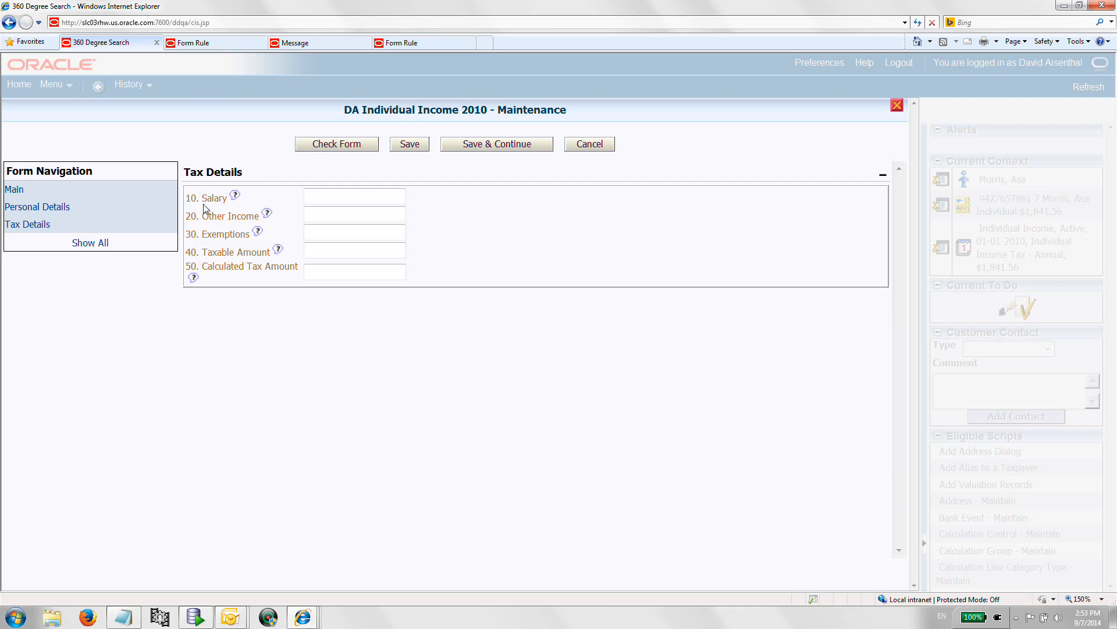
mouse_move(236, 202)
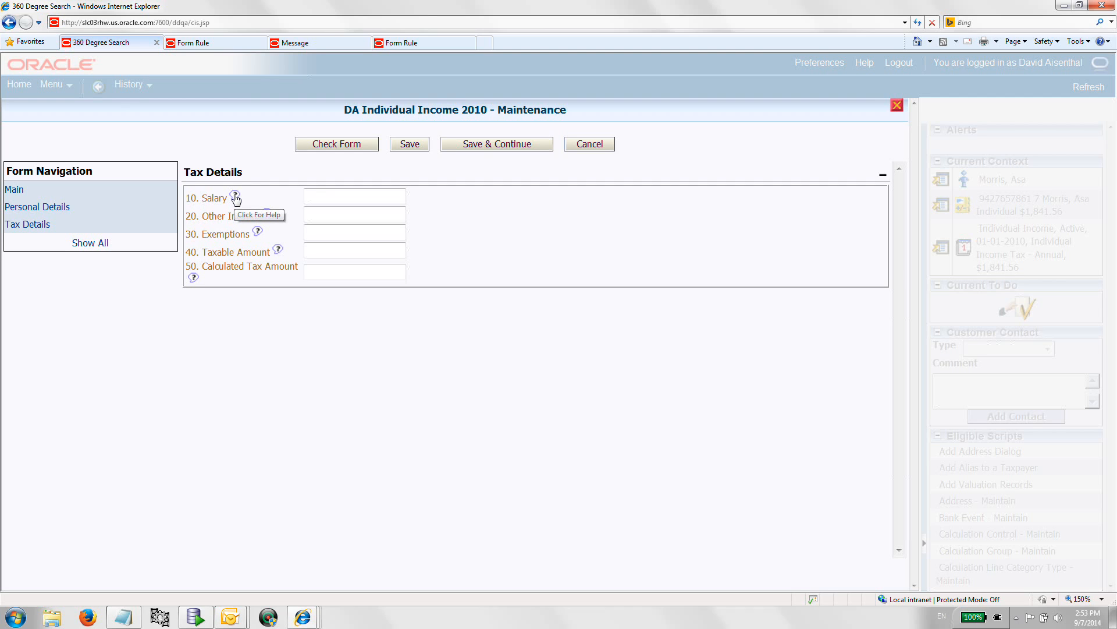
click(236, 198)
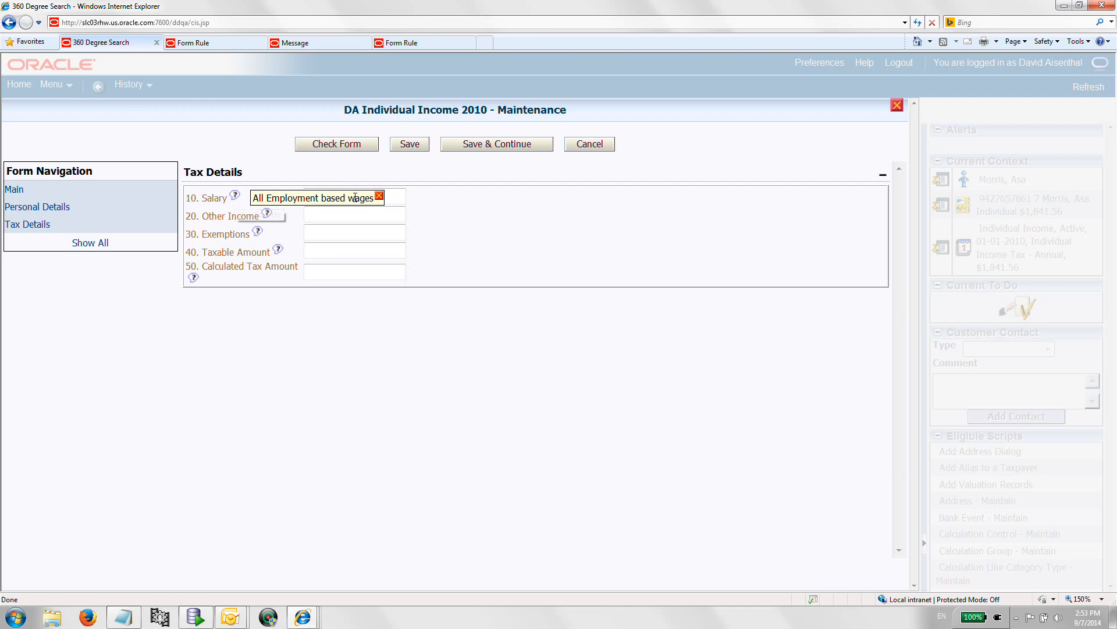
click(379, 199)
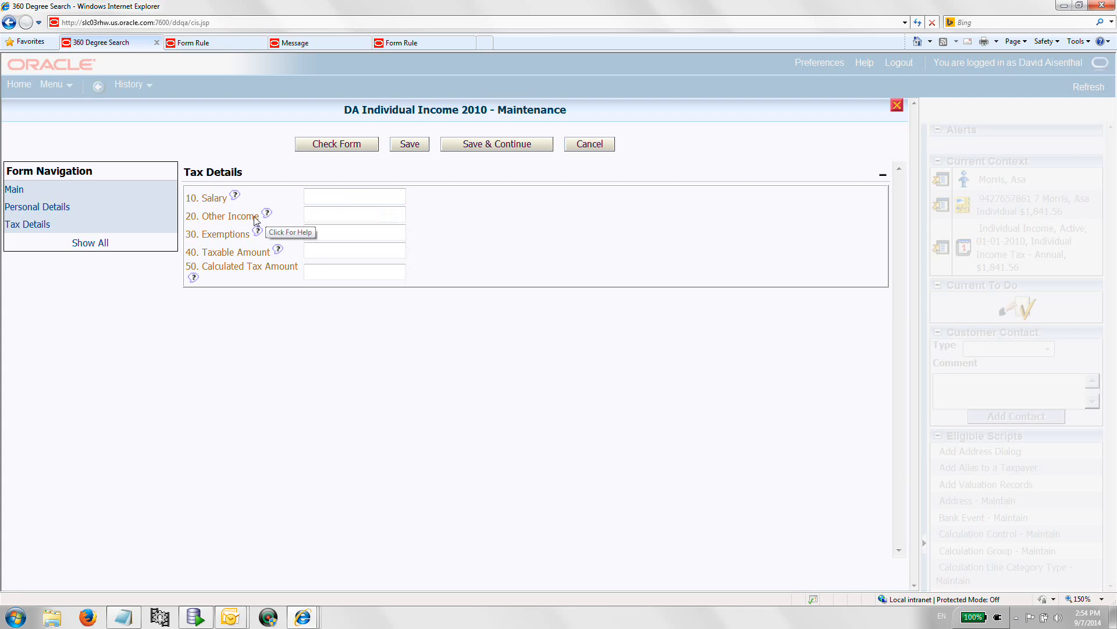
In the personal details, set the title to Mr and enter the taxpayer's first and last name.
click(33, 213)
click(330, 196)
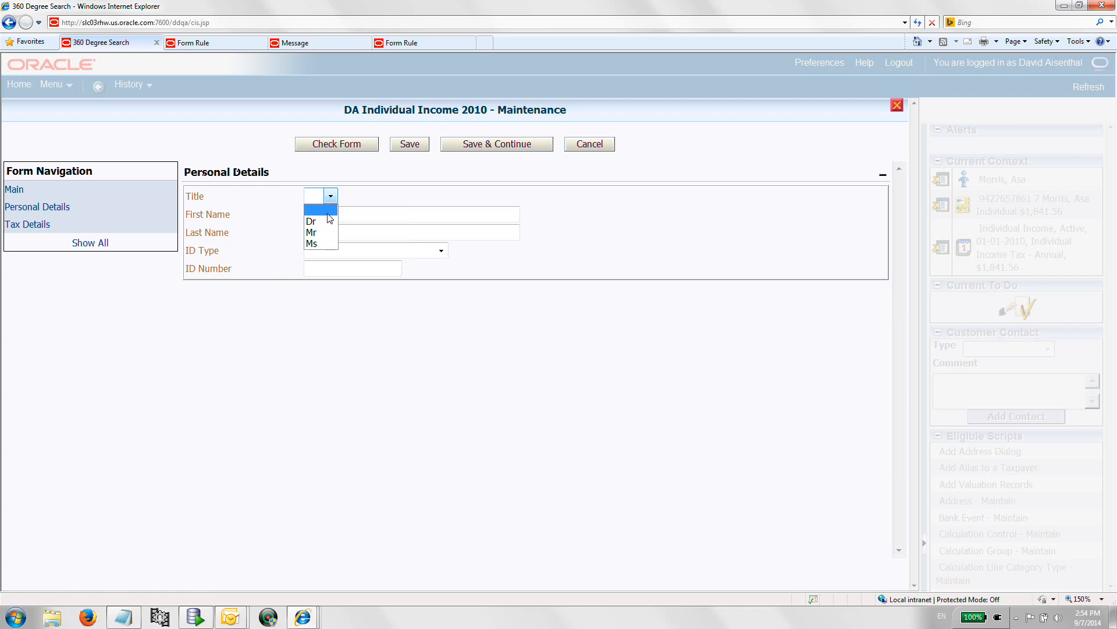
click(326, 232)
click(330, 217)
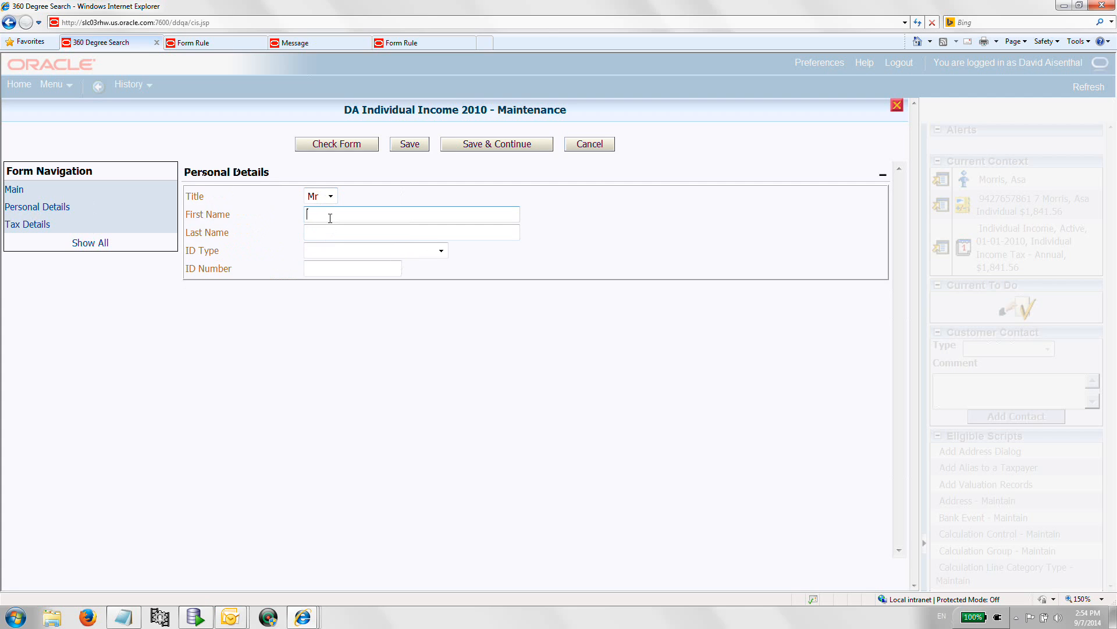
text(Jon)
click(323, 231)
text(Foreman)
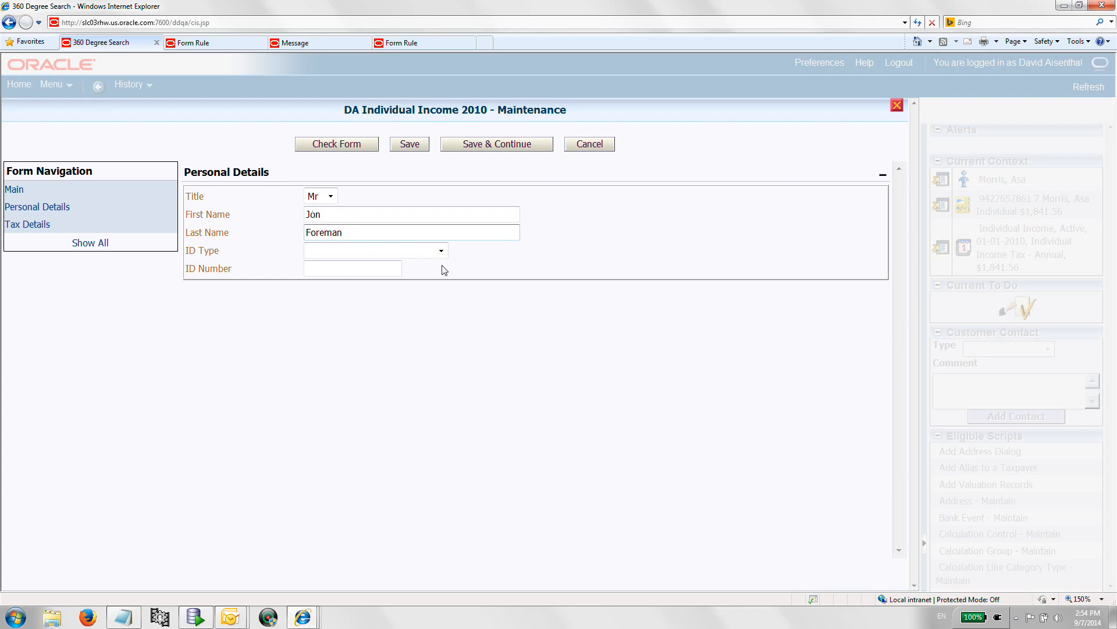
Choose the taxpayer's ID type and enter the ID number in the personal details.
click(441, 251)
click(398, 354)
click(342, 265)
text(44-4)
key(BackSpace)
key(BackSpace)
text(4-00-4555)
Read the Salary line's help in the tax details and set Salary to 50,000.
click(43, 226)
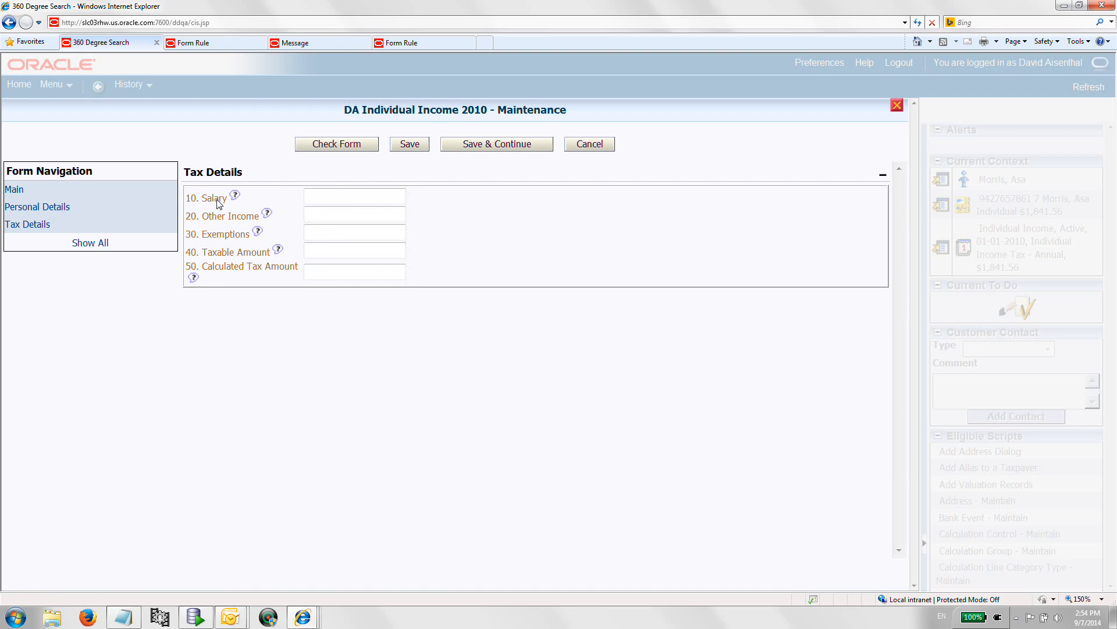
click(236, 199)
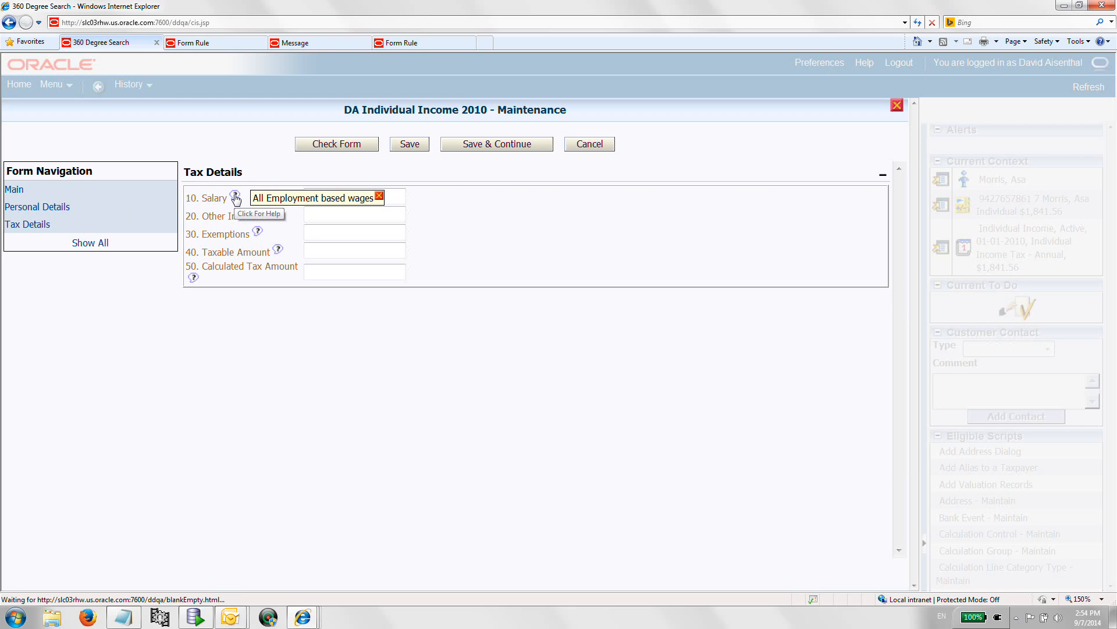
click(379, 197)
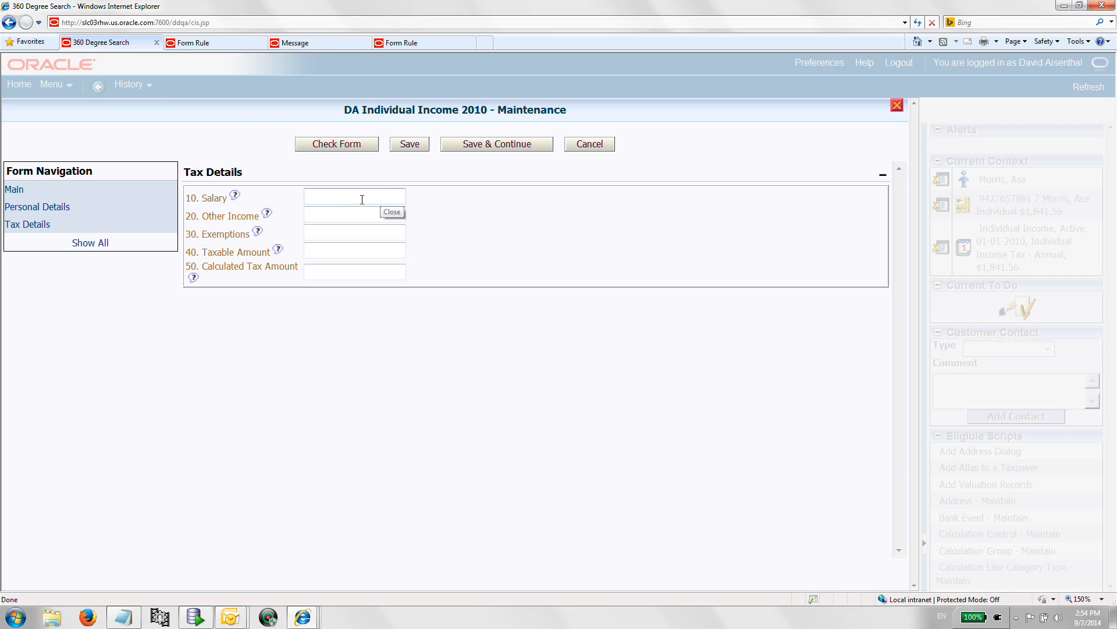
click(361, 200)
text(50000)
click(381, 234)
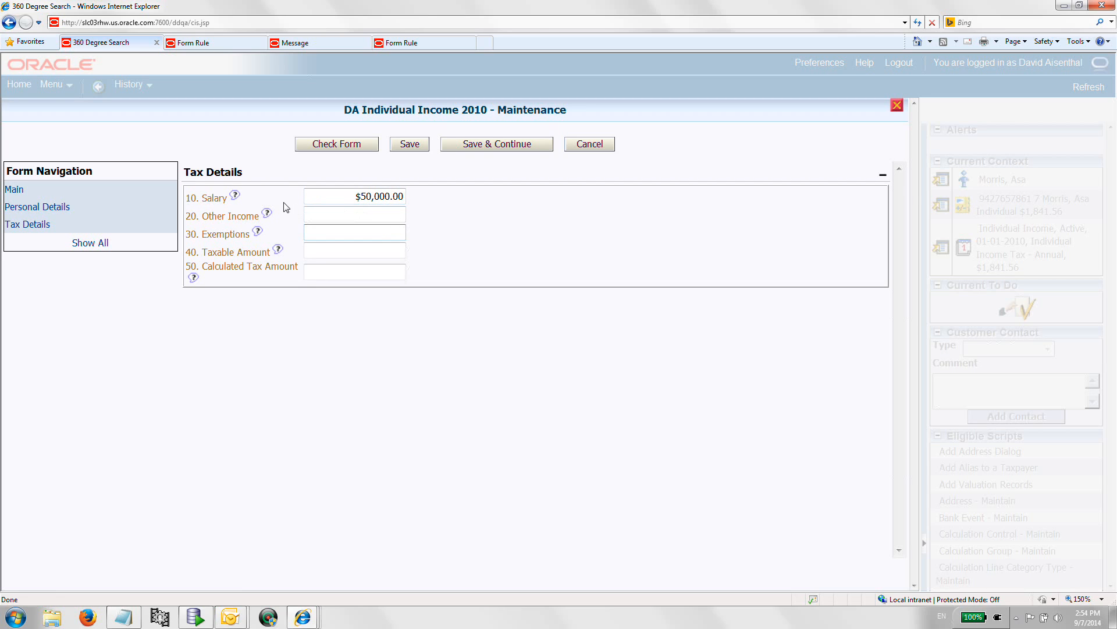
Read the Other Income line's help and set Other Income to 5,000.
double_click(361, 197)
key(Tab)
click(269, 214)
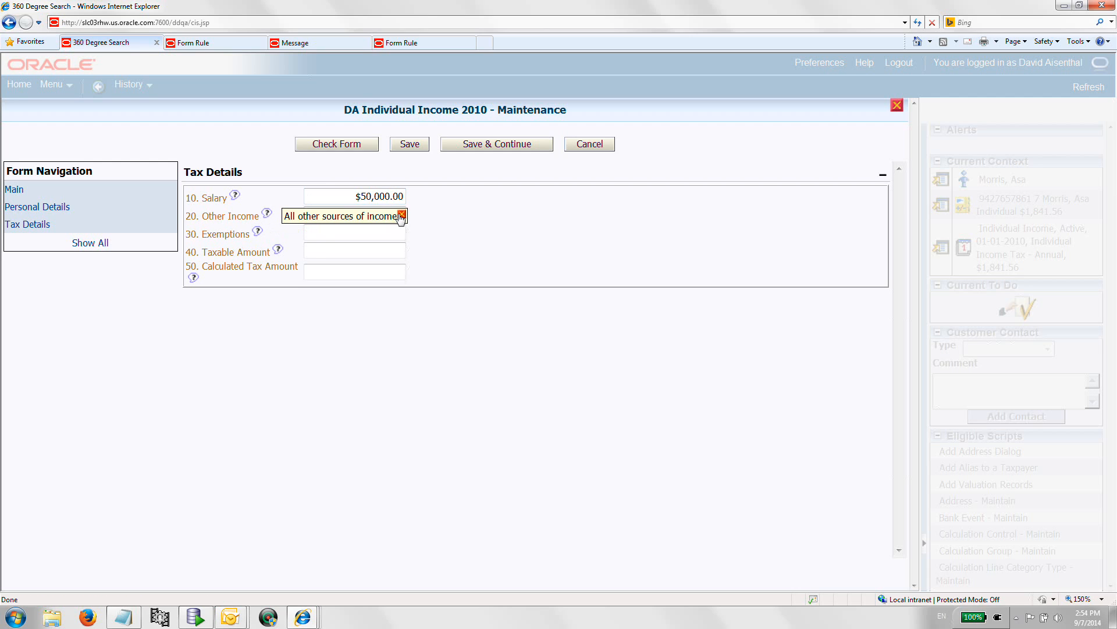
click(401, 215)
text(5,000)
Read the Exemptions line's help and set Exemptions to 3,000.
click(394, 231)
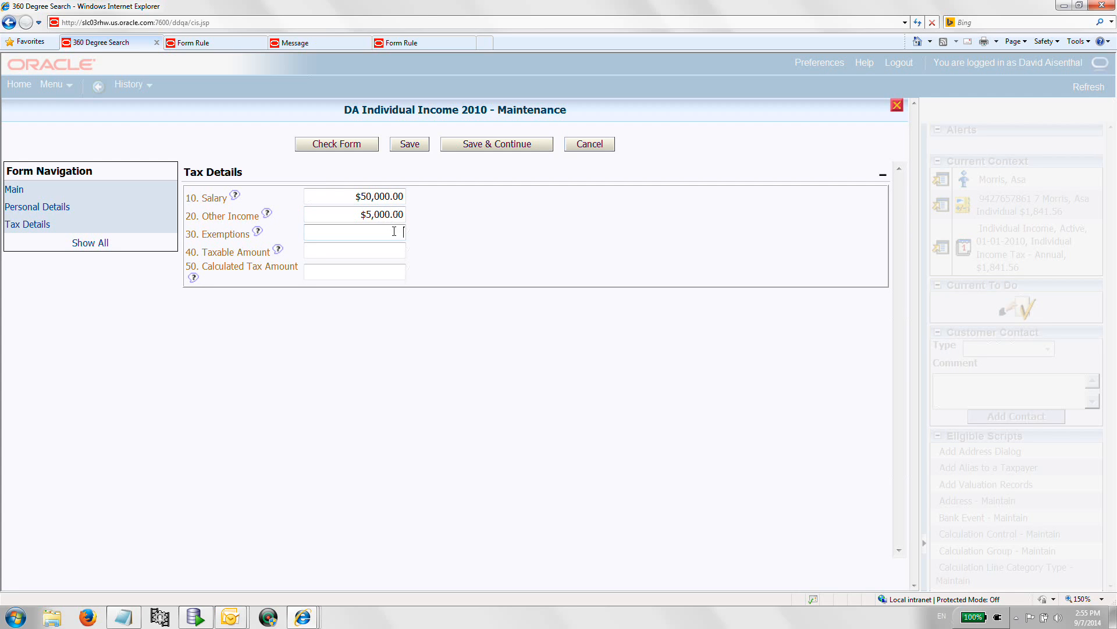
click(258, 231)
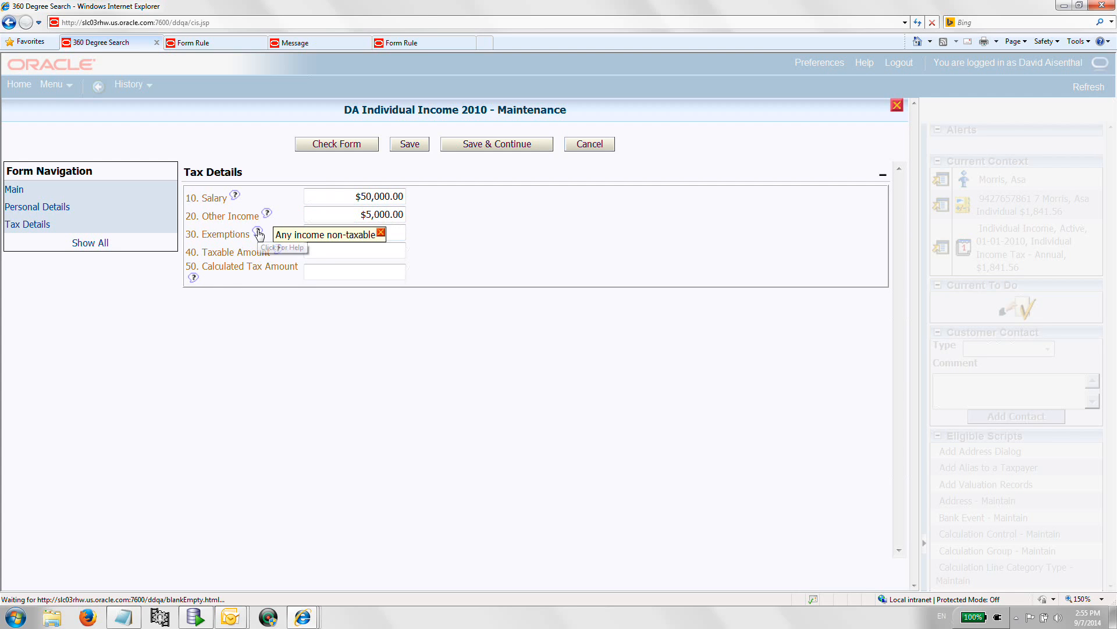
click(381, 232)
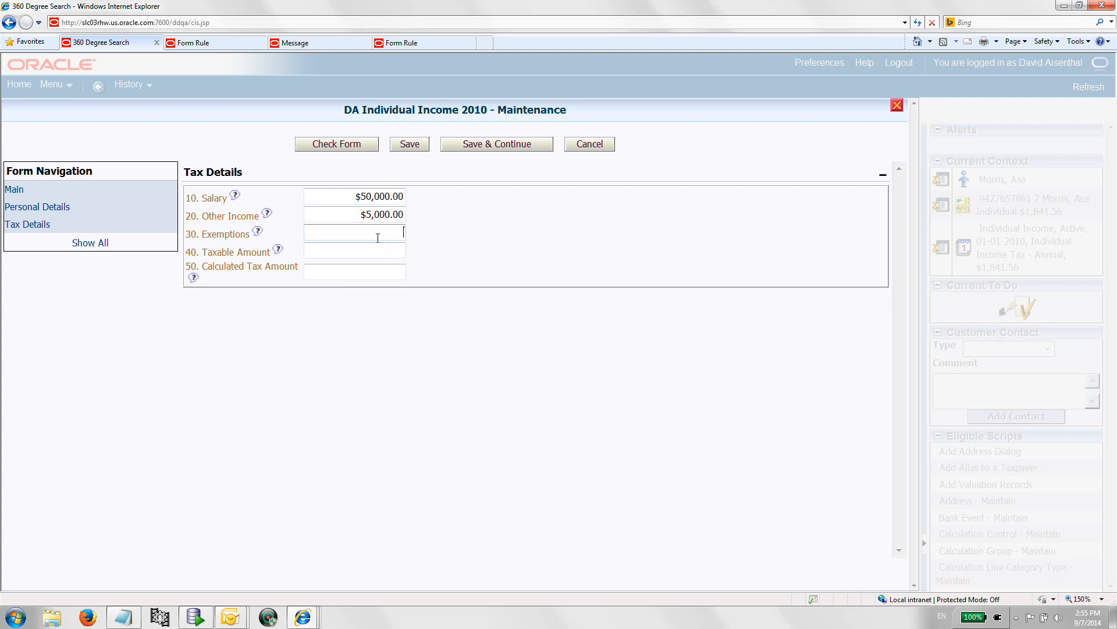
text(3,000)
Read the Taxable Amount line's help and set Taxable Amount to 55,000.
click(381, 251)
click(279, 250)
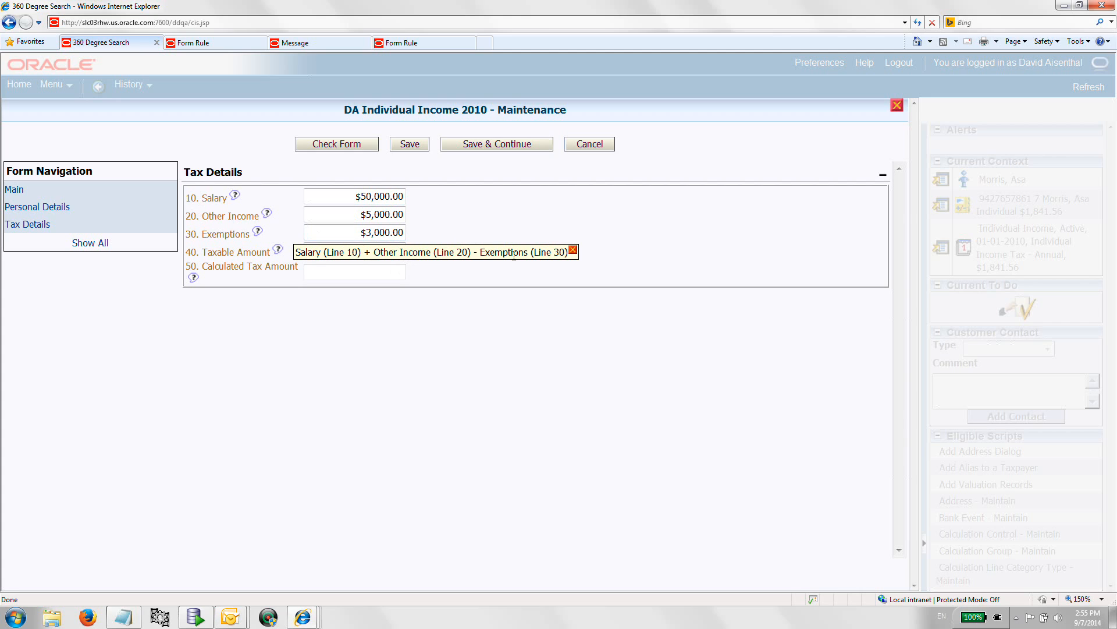
click(573, 252)
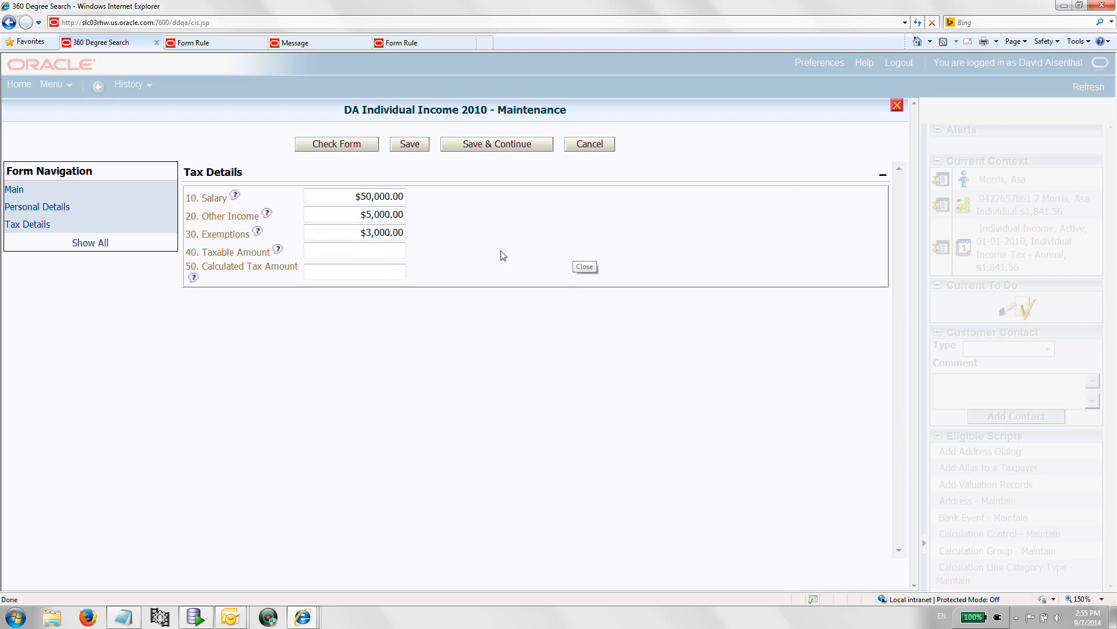
click(381, 250)
text(55,000)
key(Tab)
Read the Calculated Tax Amount line's help and leave that line blank.
click(194, 278)
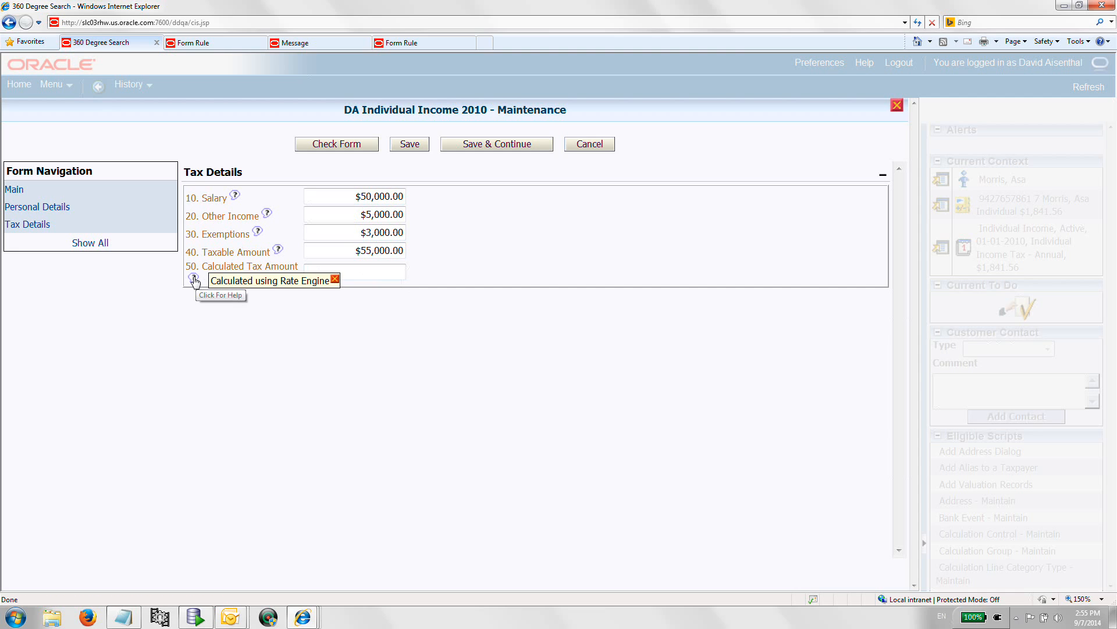
click(335, 279)
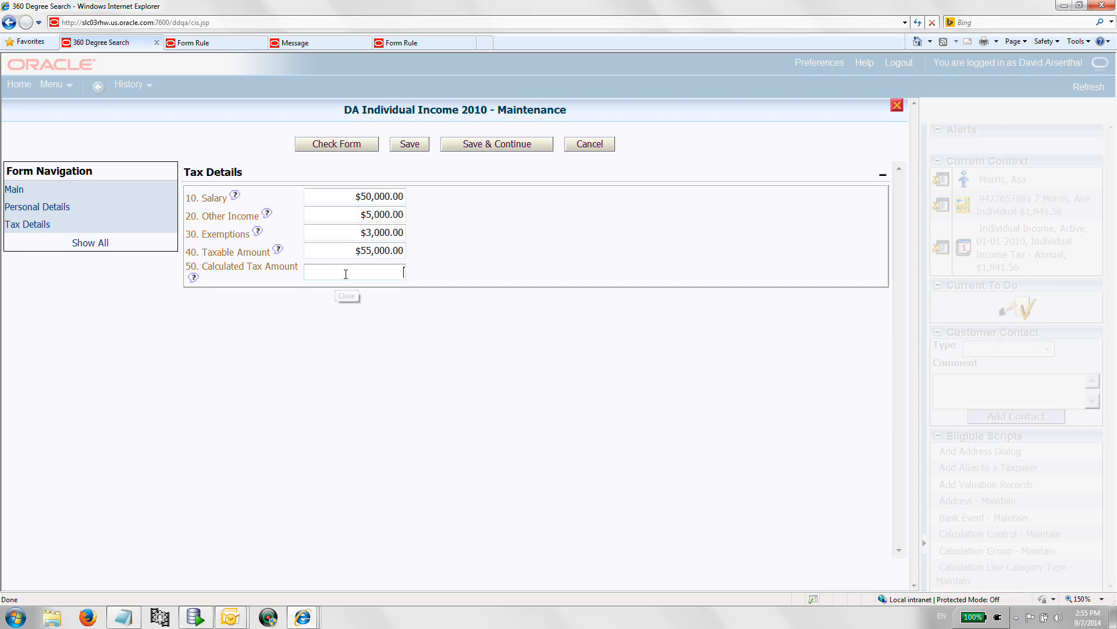
click(345, 274)
Set the form's receive date to 09-07-2014 and save the form.
click(408, 145)
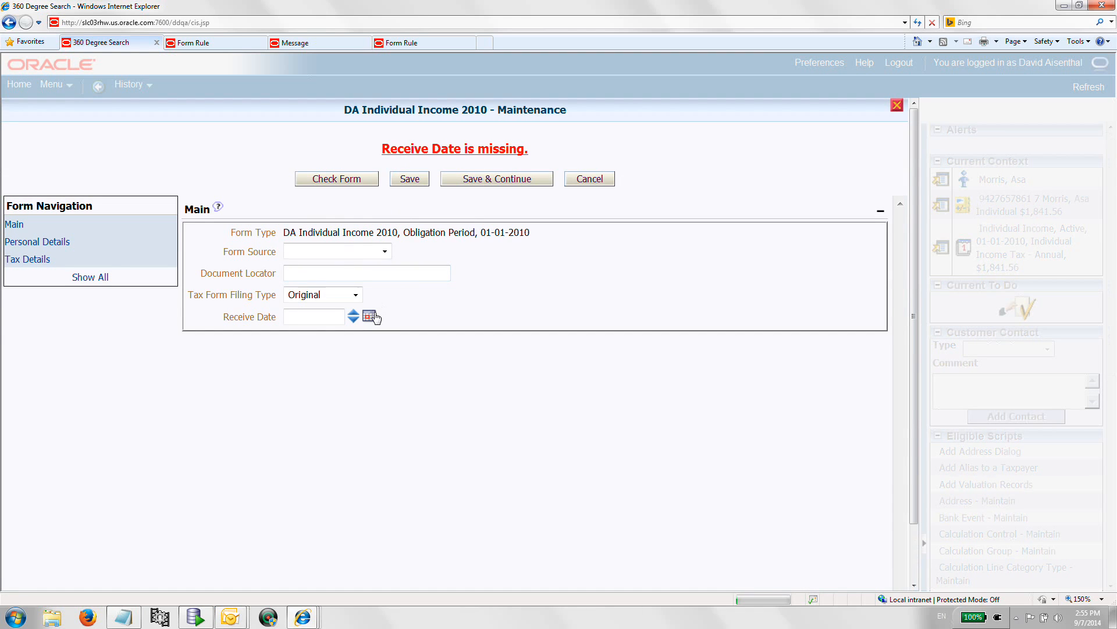
click(370, 317)
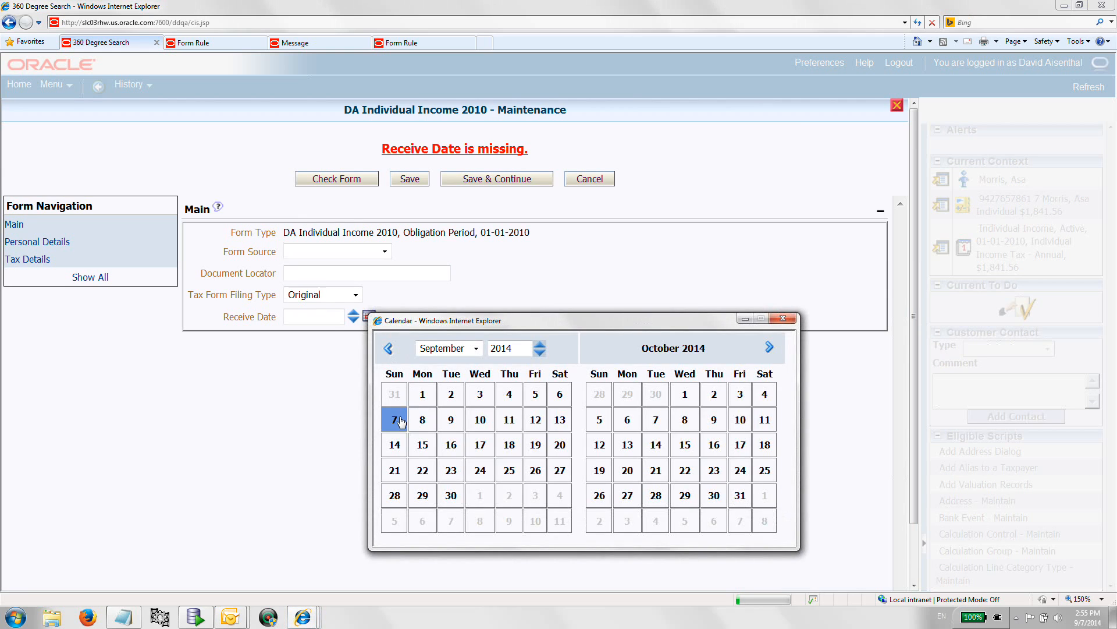
click(396, 419)
click(410, 179)
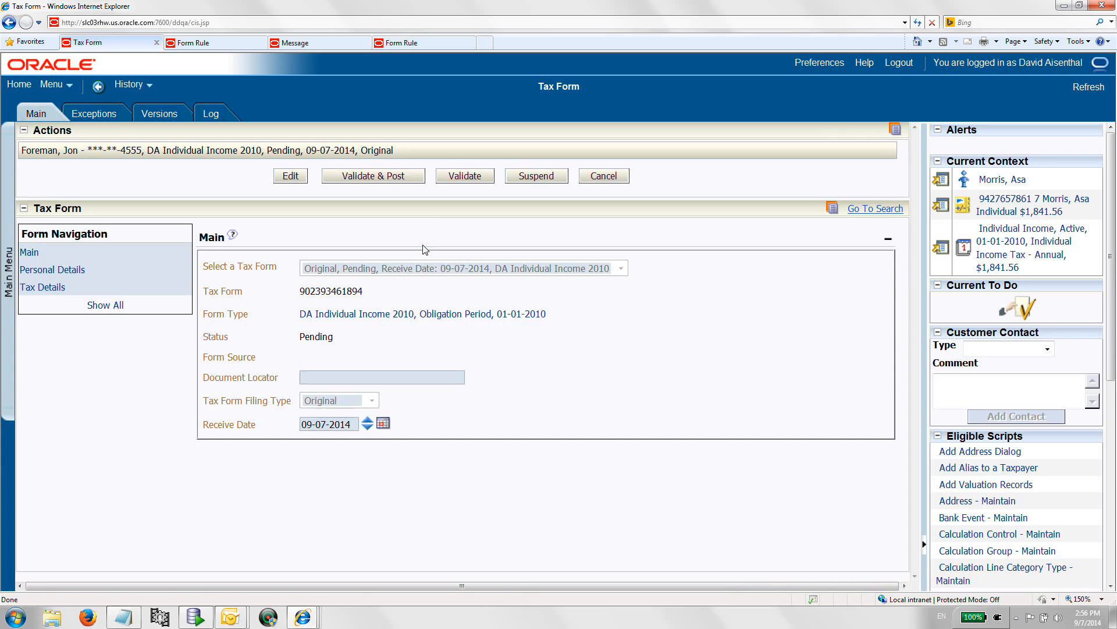
Review the saved form's tax details and validate the tax form.
click(27, 289)
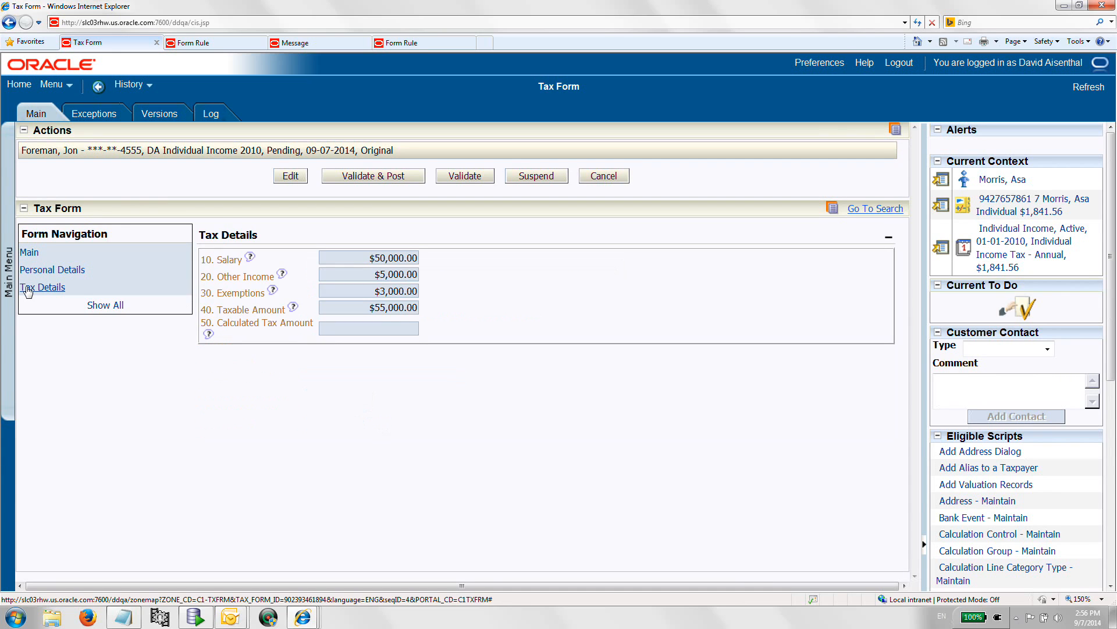
click(74, 276)
click(455, 178)
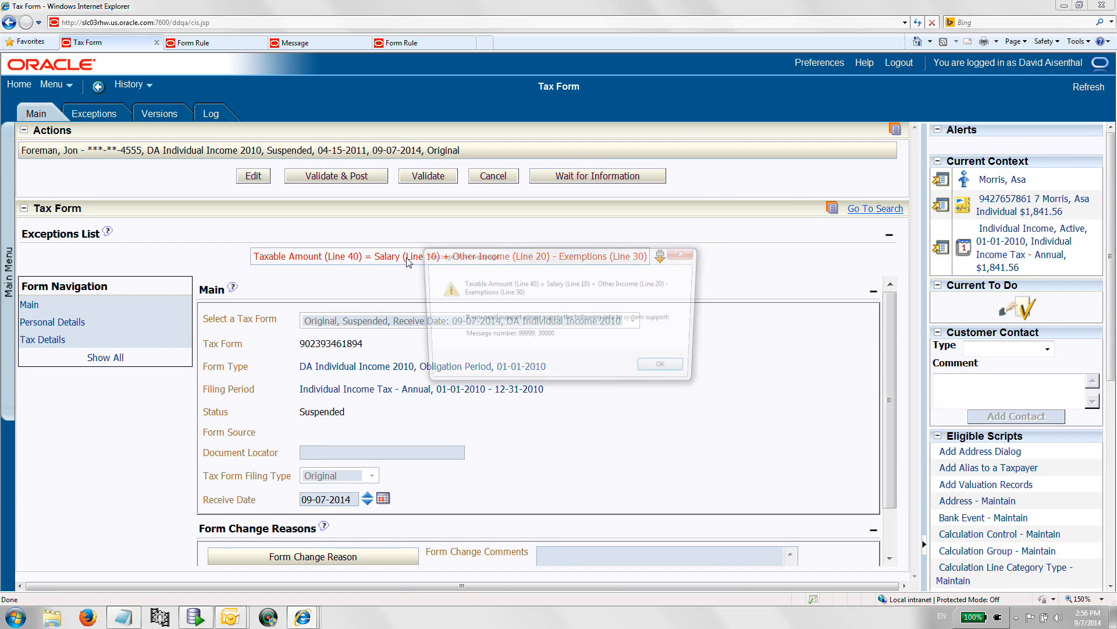
click(652, 371)
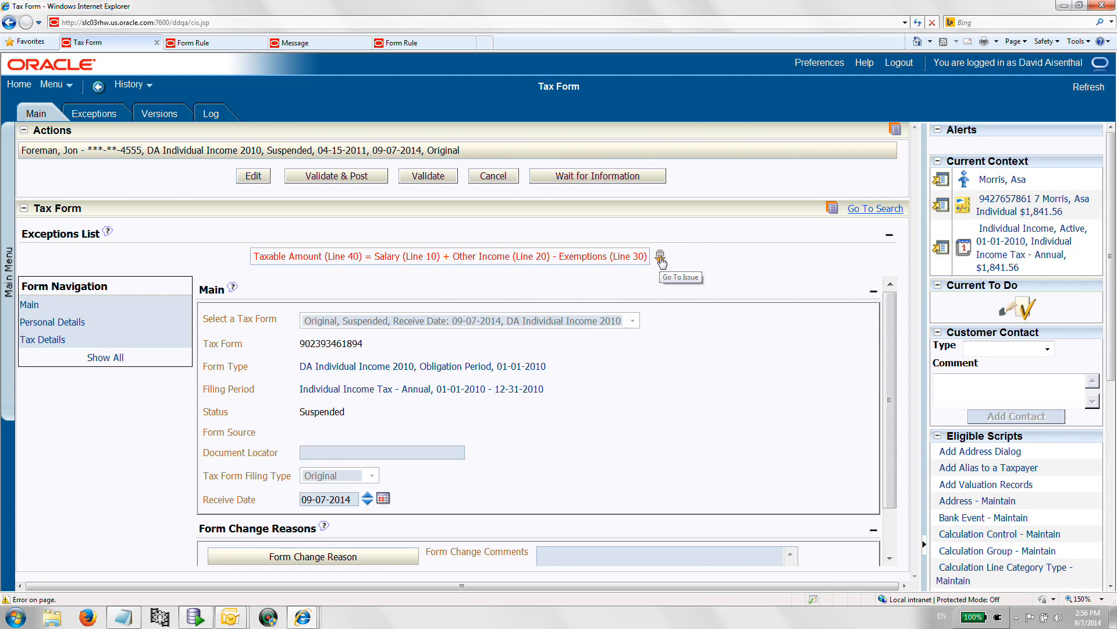
Inspect the flagged tax details line, edit the form to set Taxable Amount to 52,000, and save it.
click(45, 343)
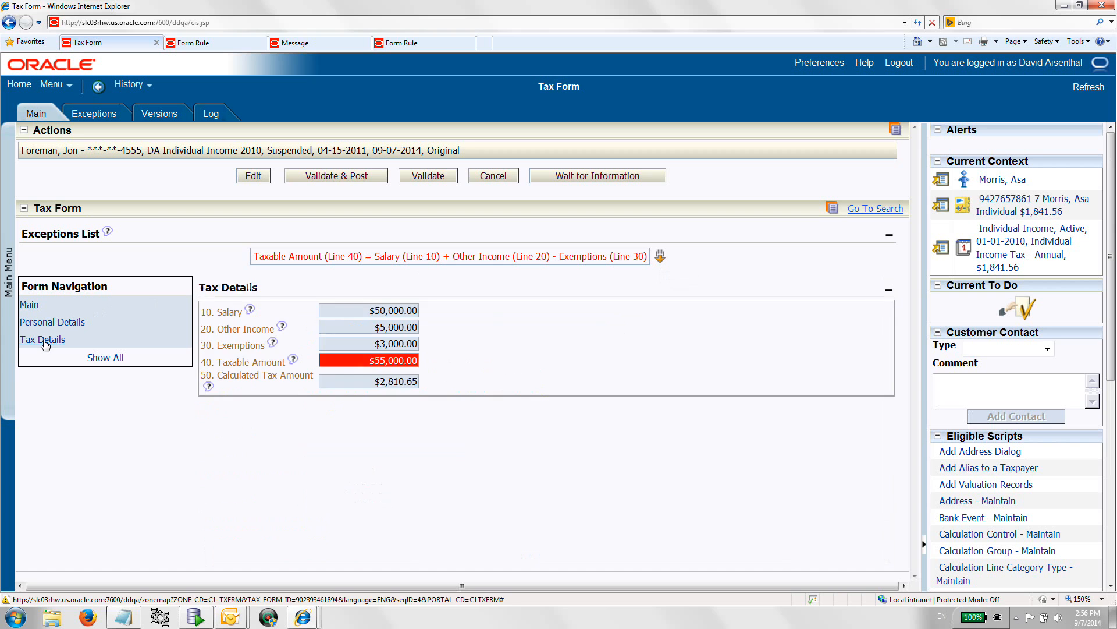
click(395, 358)
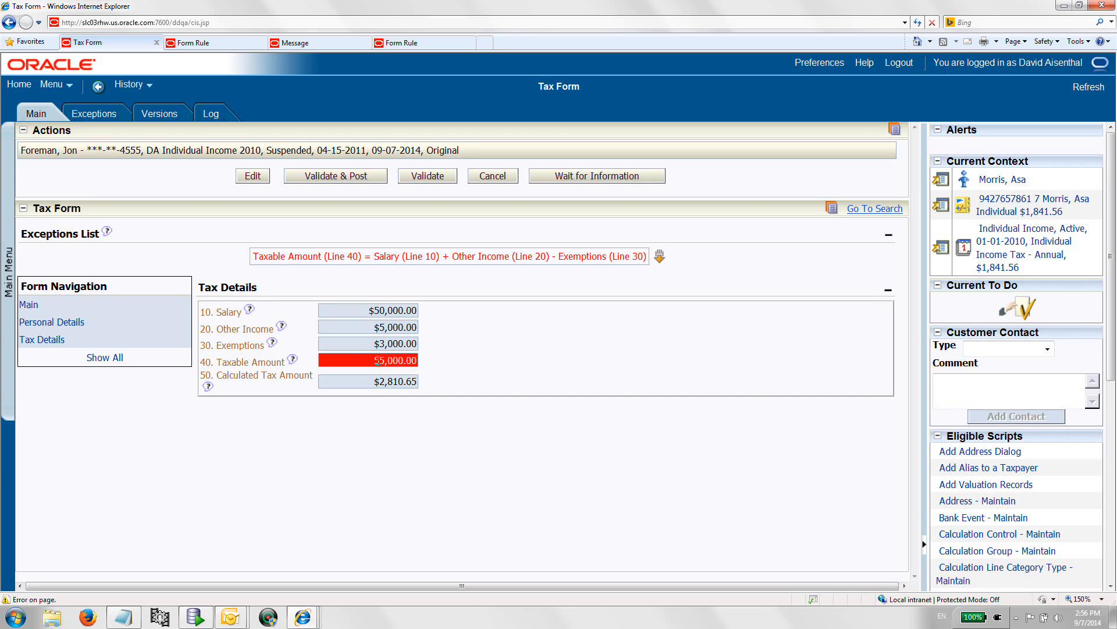
click(254, 178)
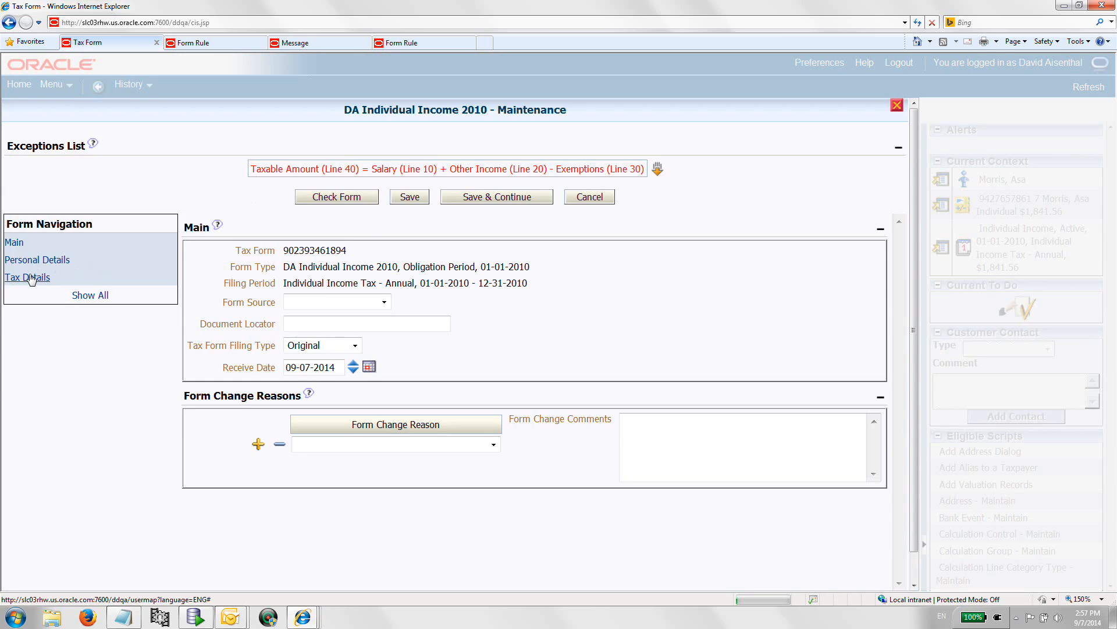
click(31, 278)
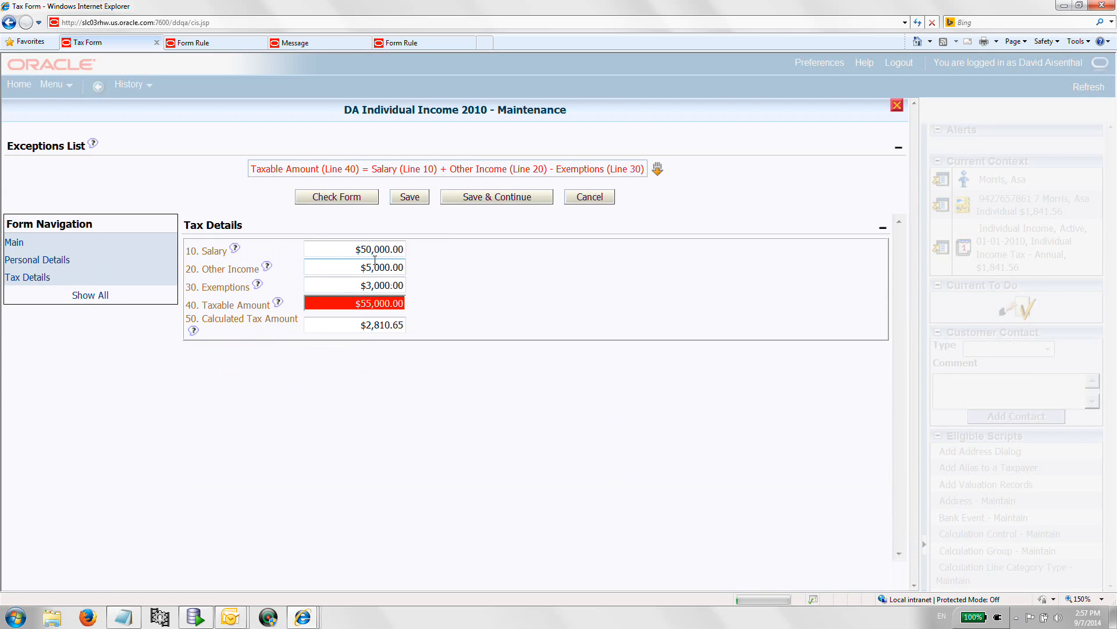
click(371, 303)
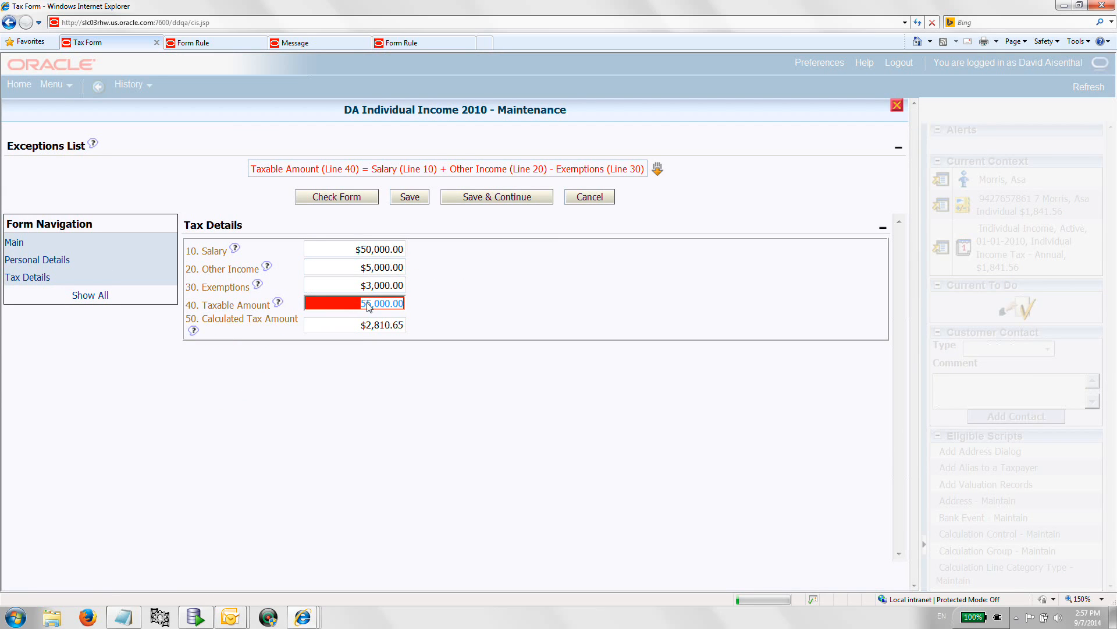
click(373, 304)
text(2)
click(409, 198)
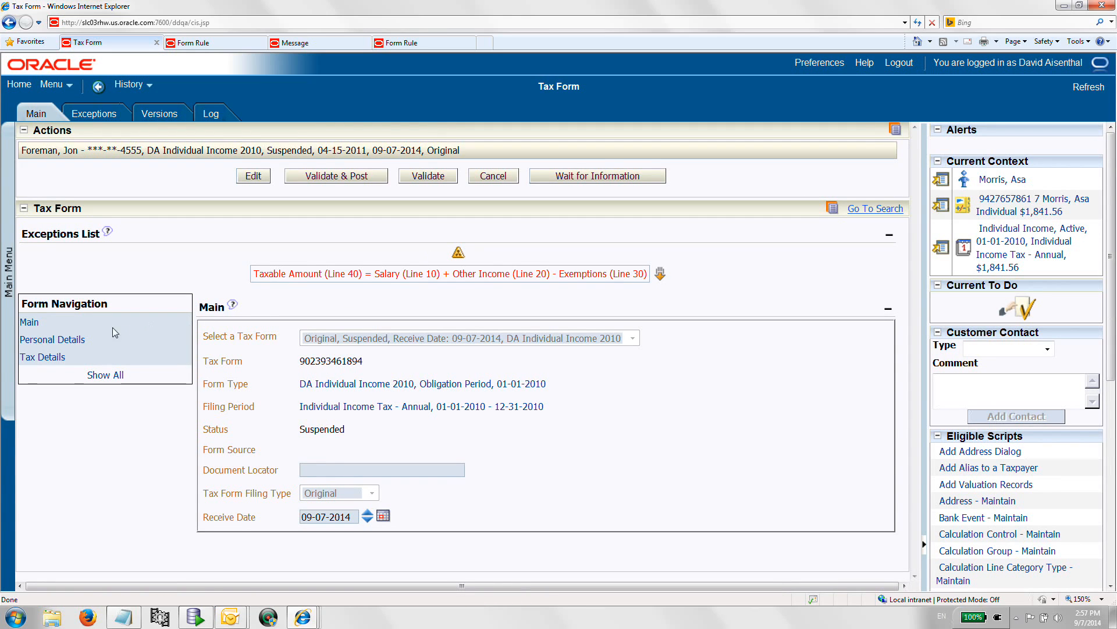
Check the Taxable Amount line in the saved form's tax details.
click(81, 342)
click(51, 358)
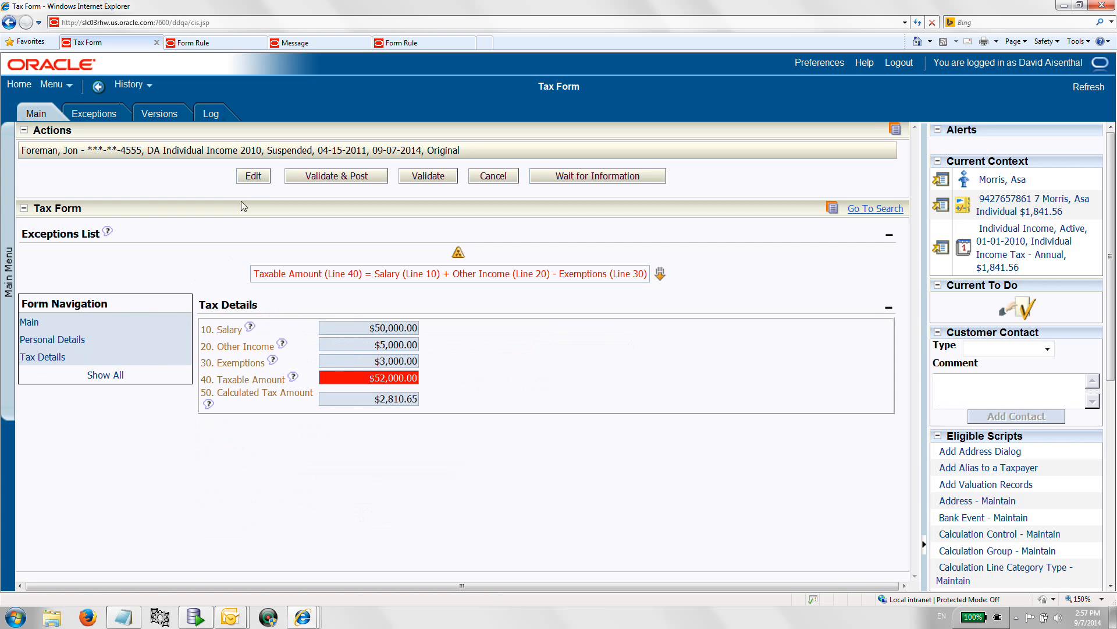
Edit the tax form, set Taxable Amount in the tax details to 52,000.50, and save the form.
click(254, 184)
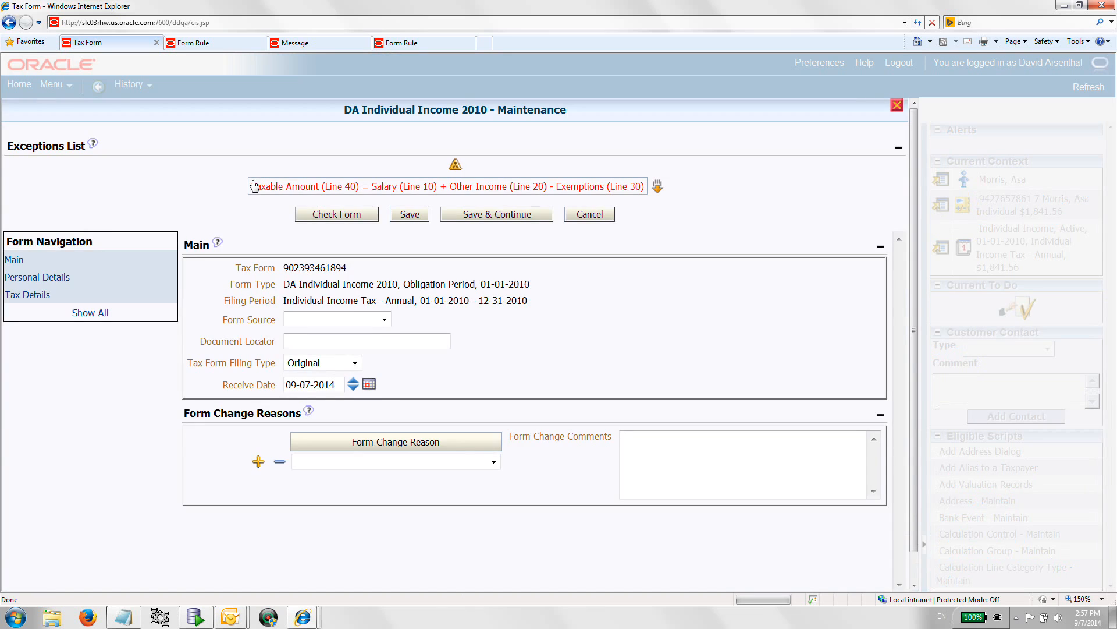
click(38, 295)
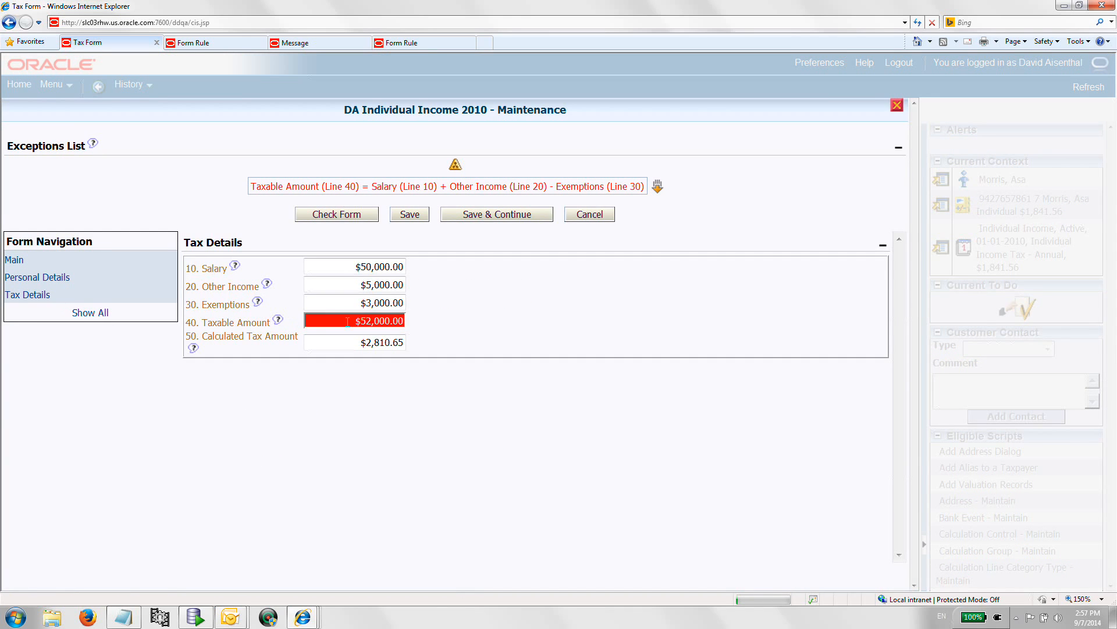
double_click(397, 324)
drag(393, 323, 403, 323)
text(50)
key(Tab)
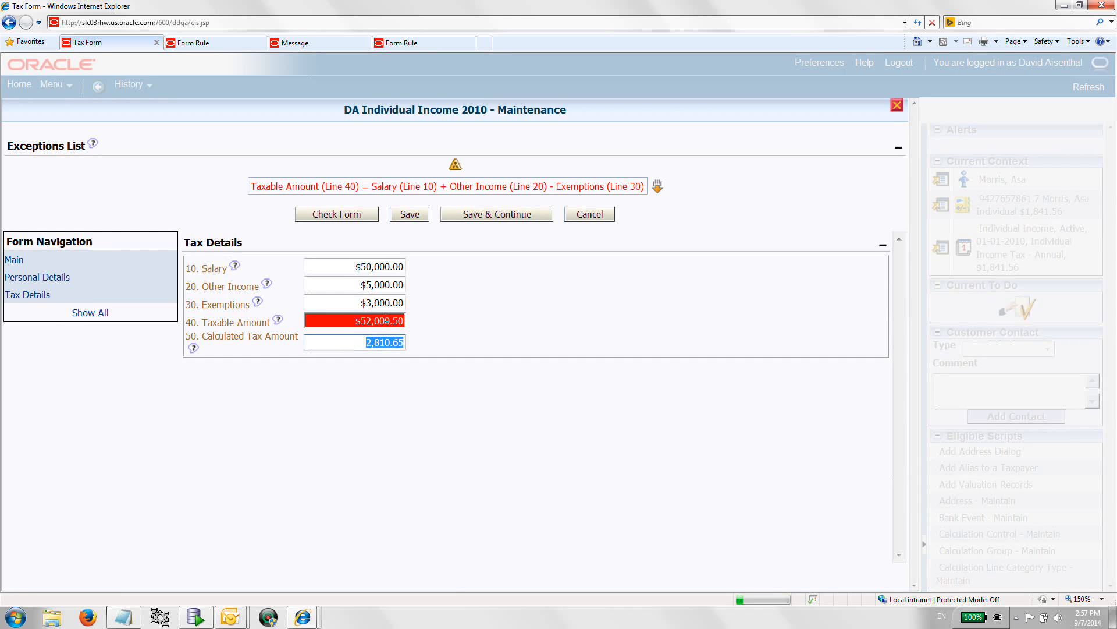
click(409, 219)
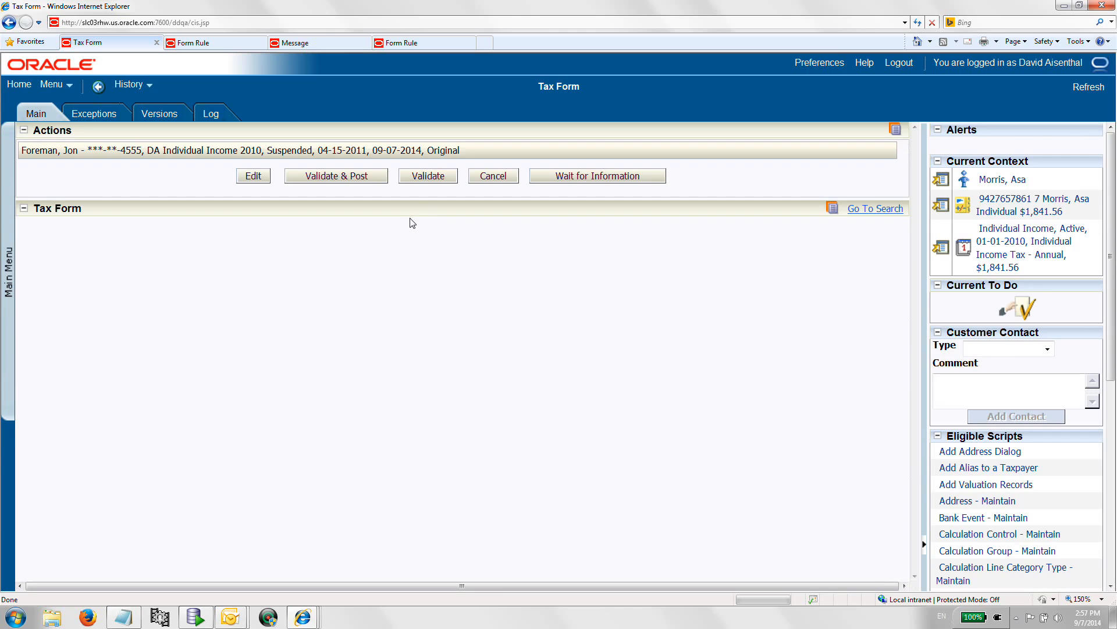
Validate the corrected tax form and read the help for the Calculated Tax Amount line in its tax details.
click(424, 178)
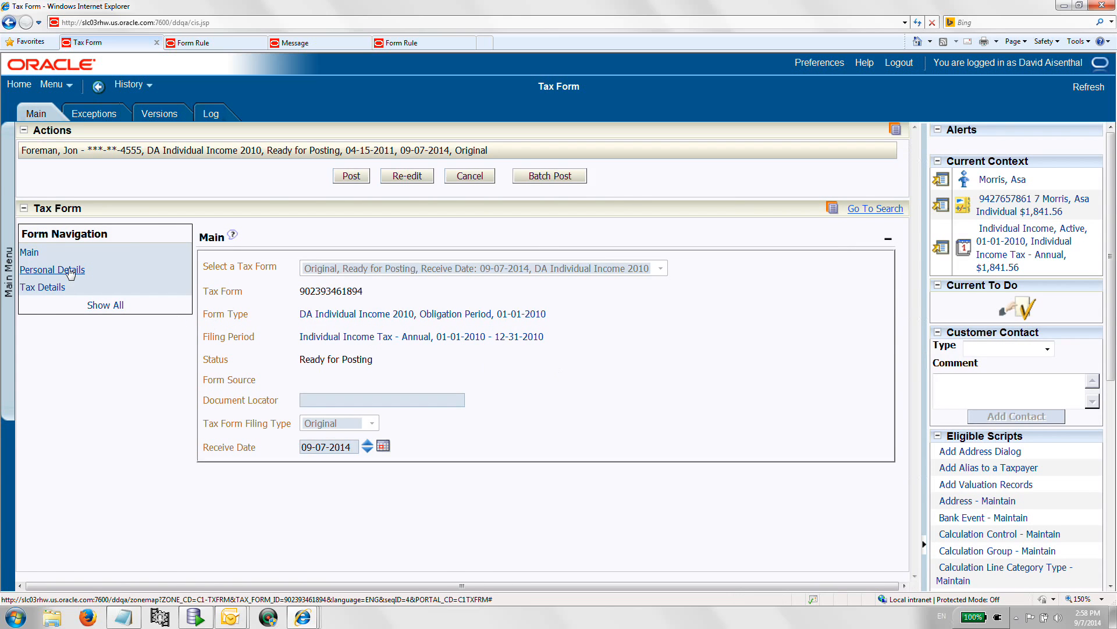
click(53, 288)
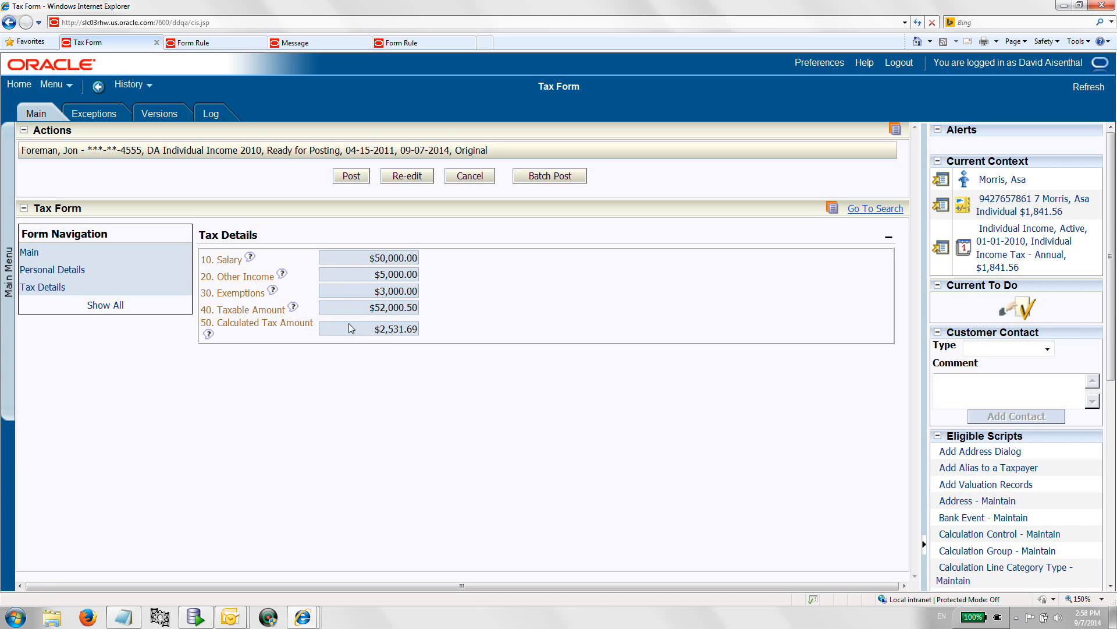
click(209, 335)
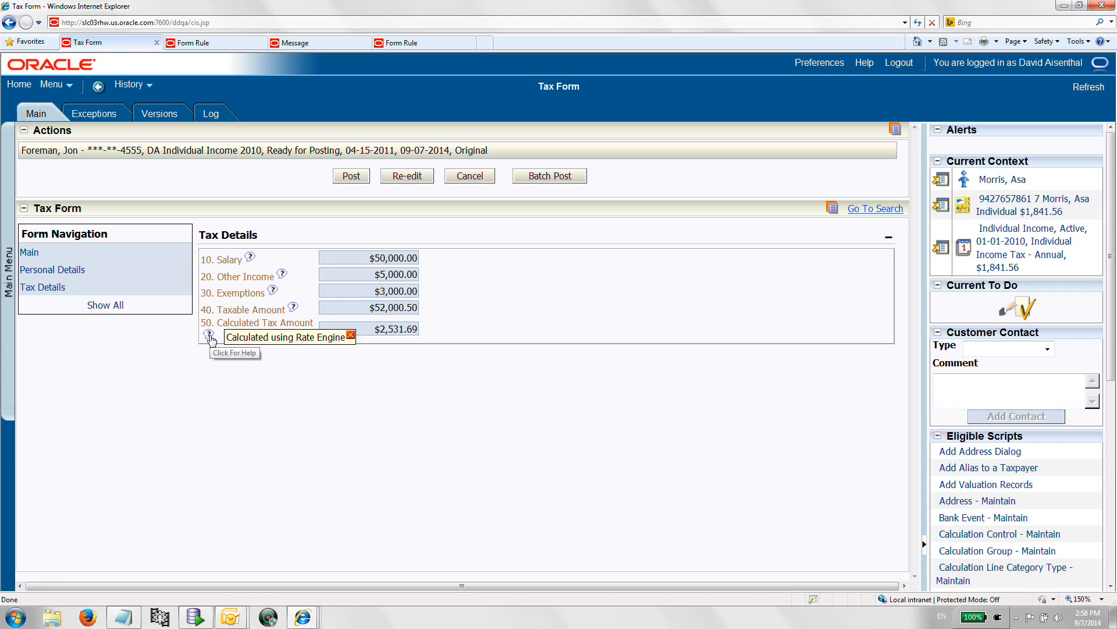
click(351, 337)
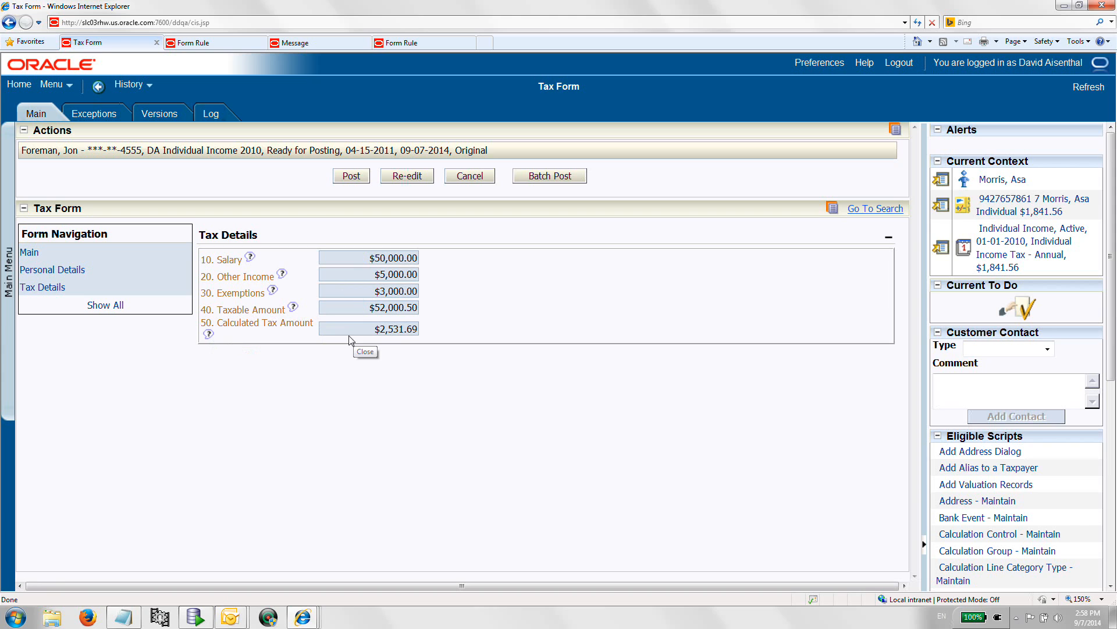
Post the tax form and review its main and tax details sections, keeping the current Windows color scheme without further reminders.
click(349, 184)
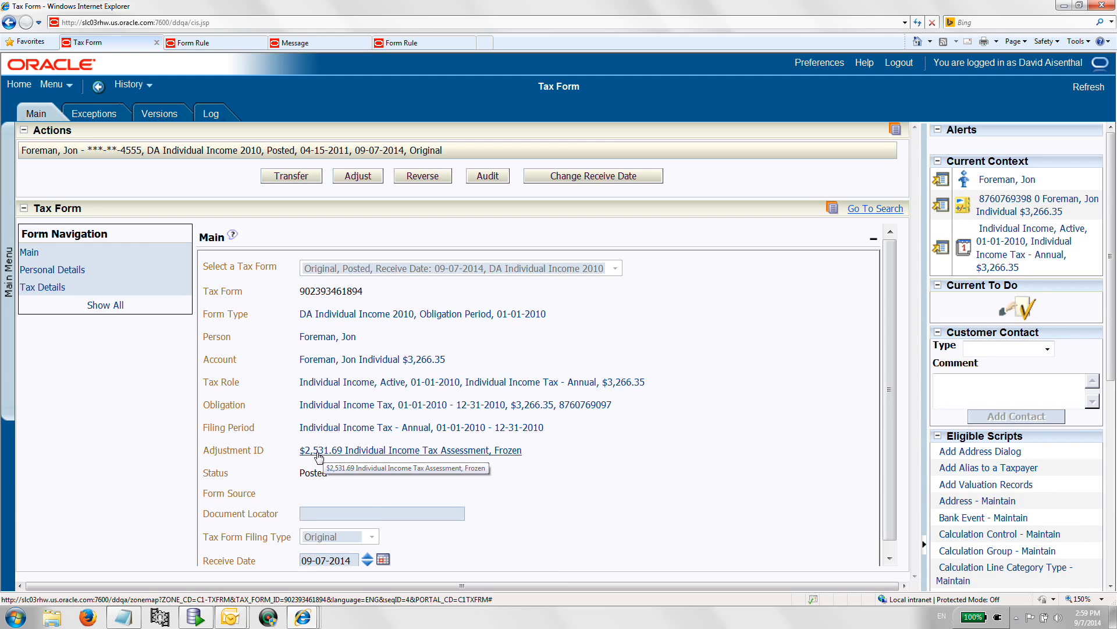
click(43, 287)
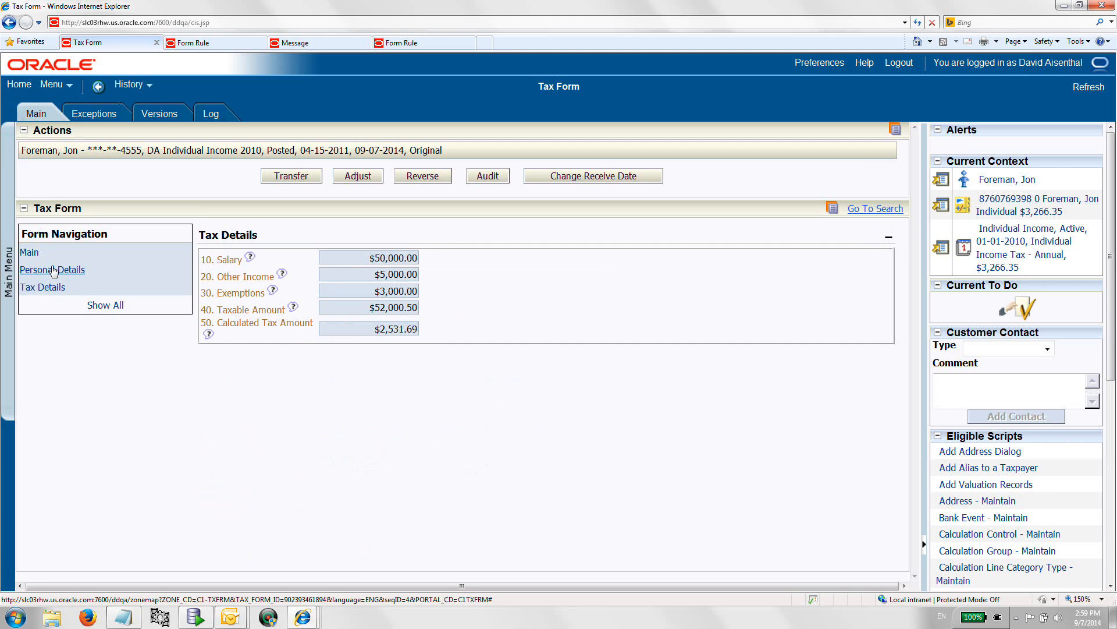
click(30, 256)
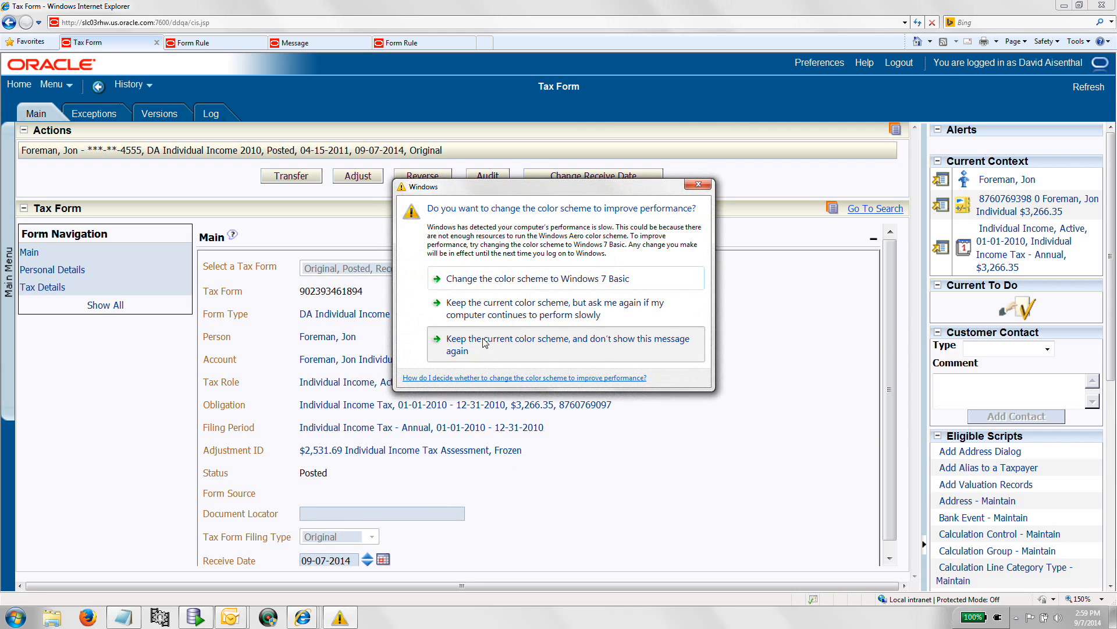
click(483, 342)
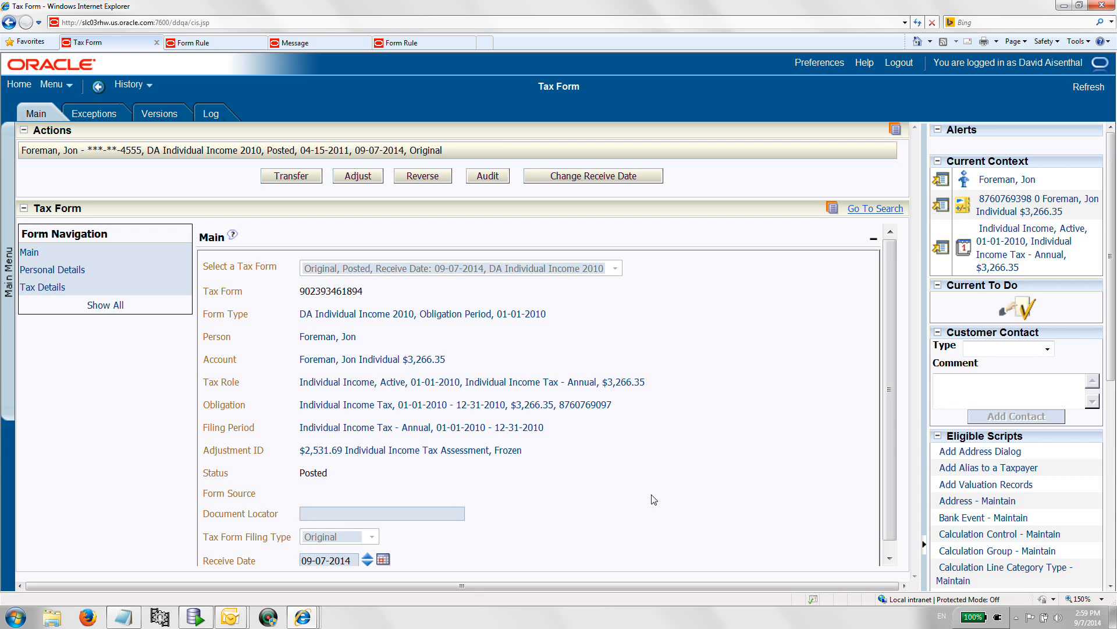
click(42, 288)
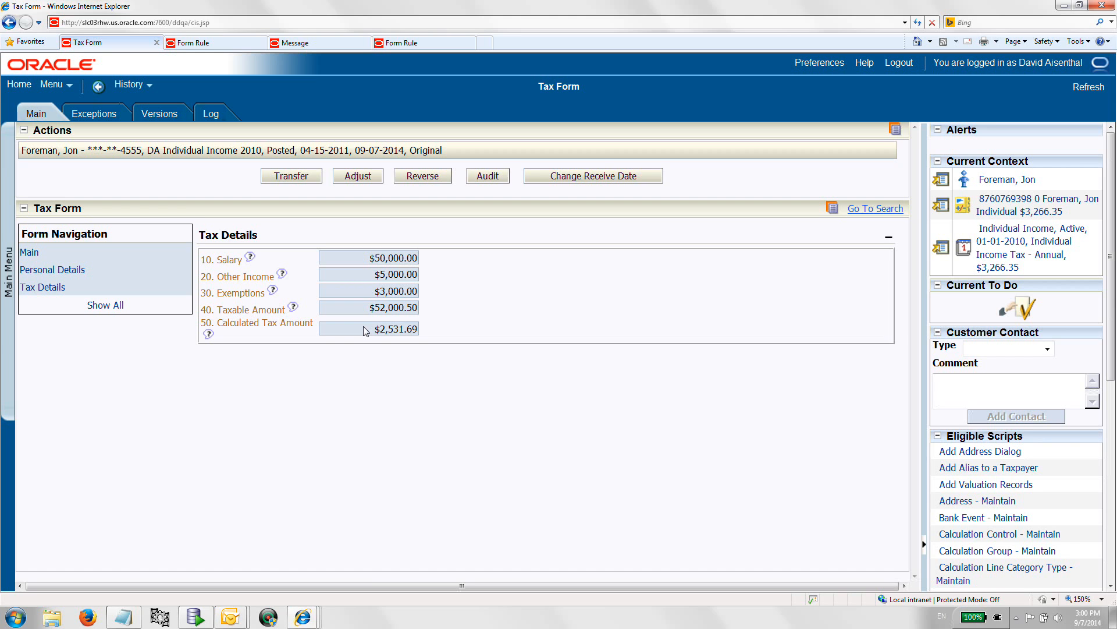
click(32, 253)
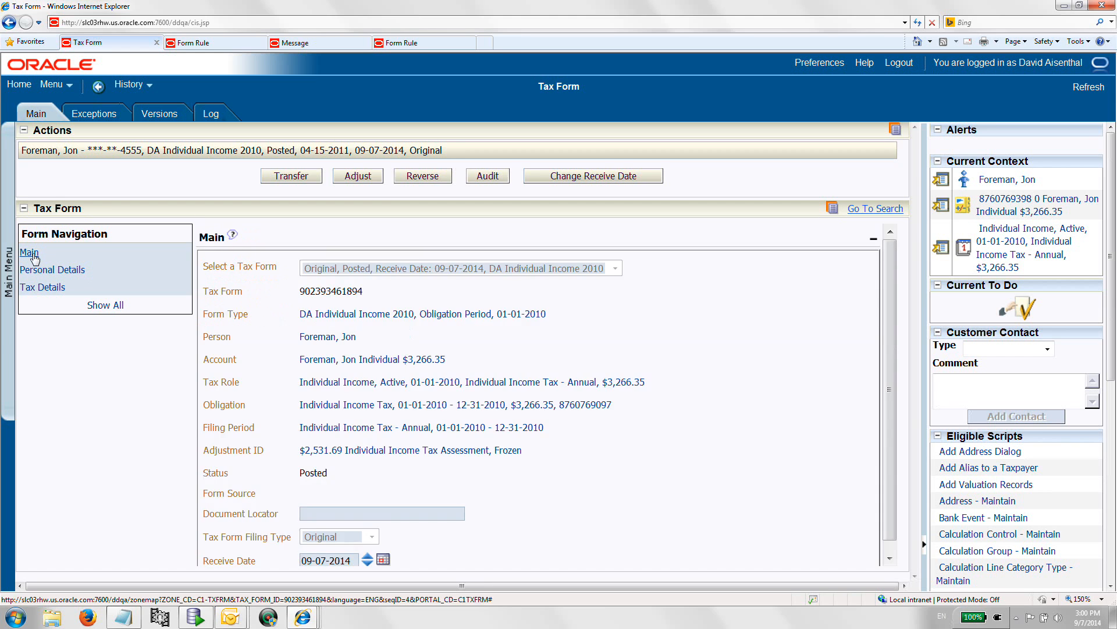
Look at the form type behind the posted tax form and return to the form's tax details.
click(337, 314)
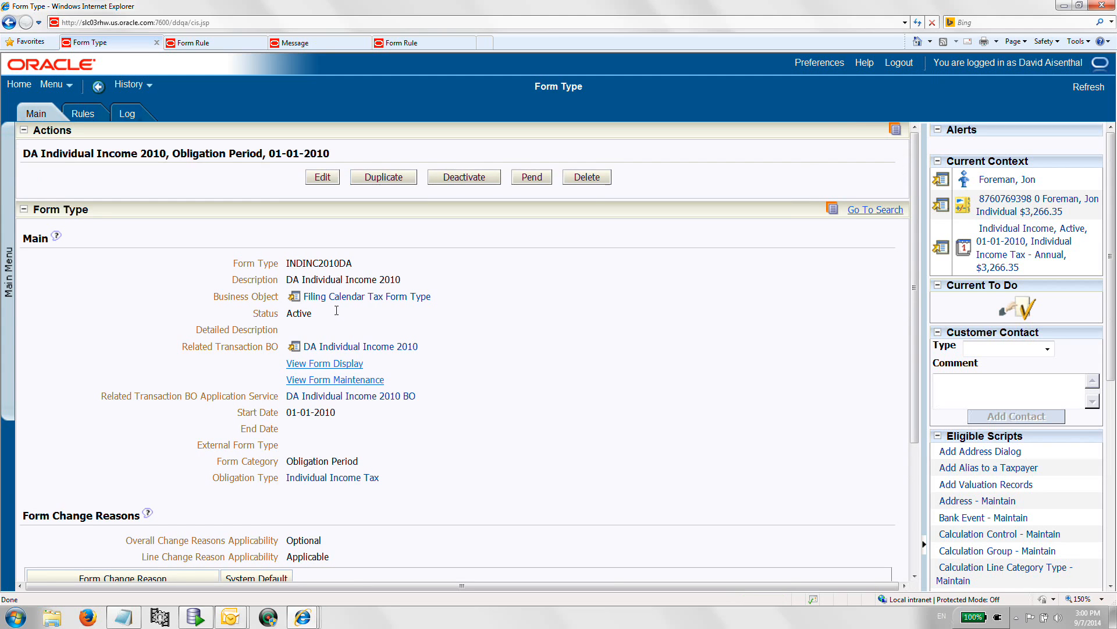
click(98, 89)
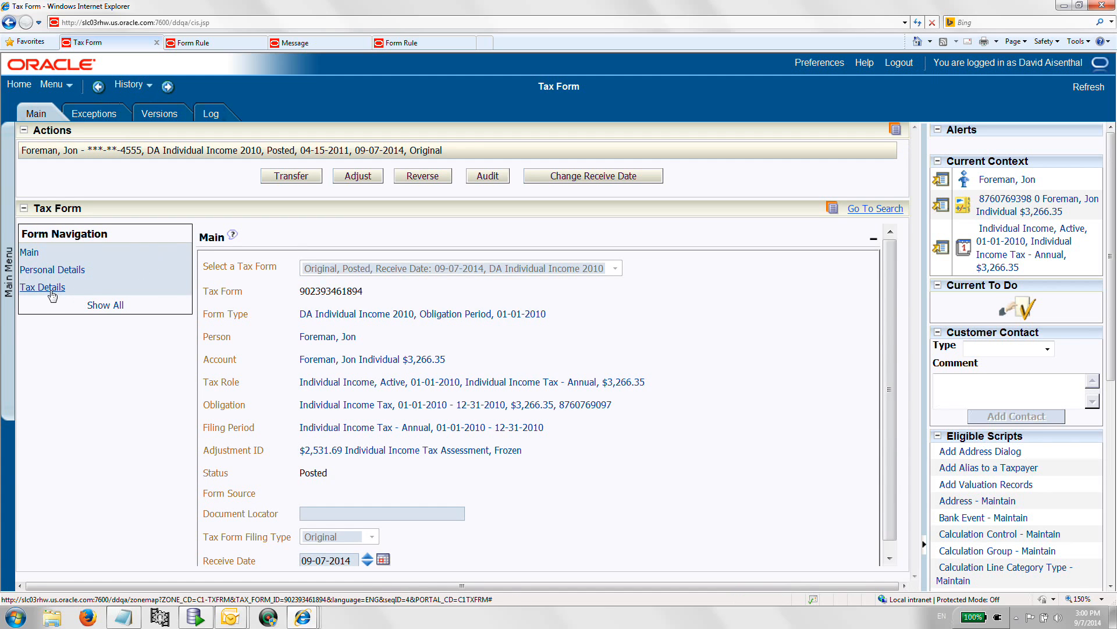
click(52, 293)
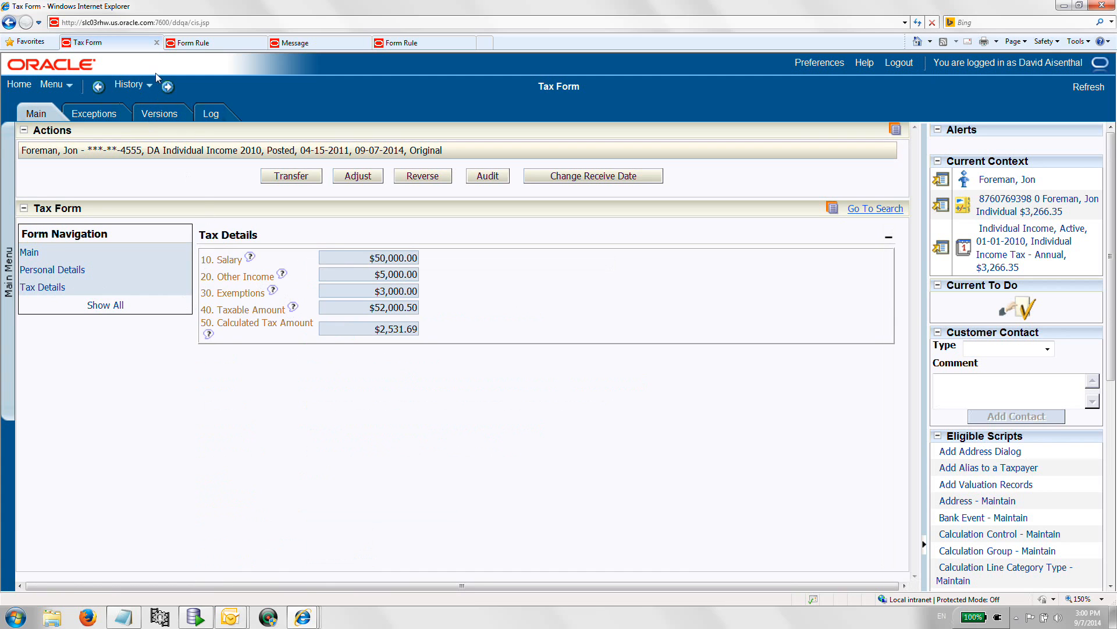
Search form types by the description "da" and open the DA Individual Income 2010 form type.
click(192, 44)
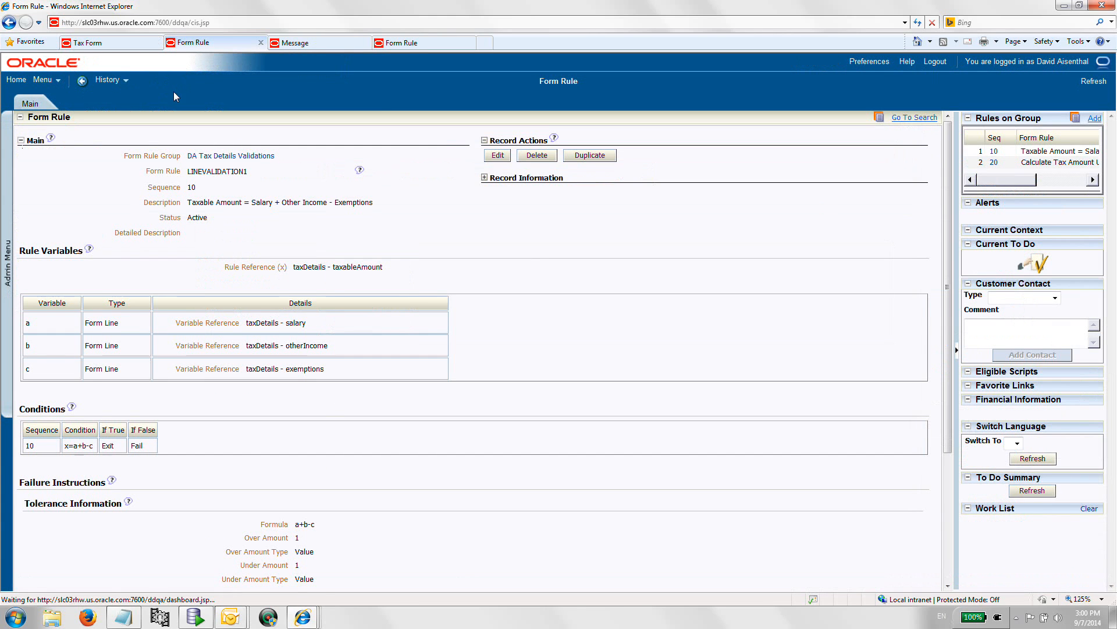
click(107, 84)
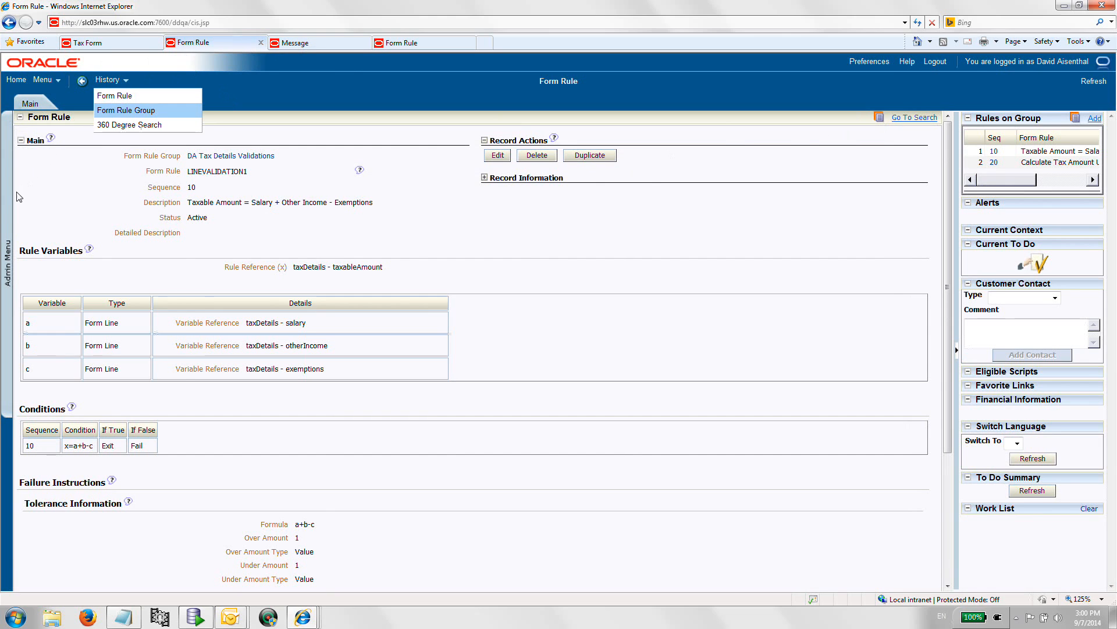
click(9, 208)
mouse_move(55, 192)
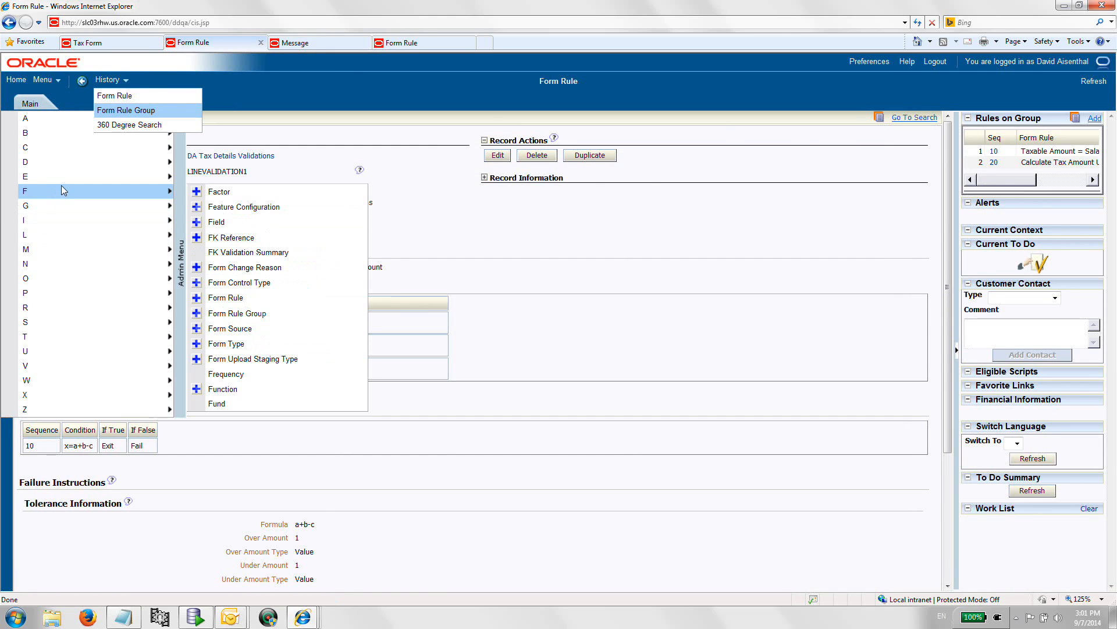
click(245, 346)
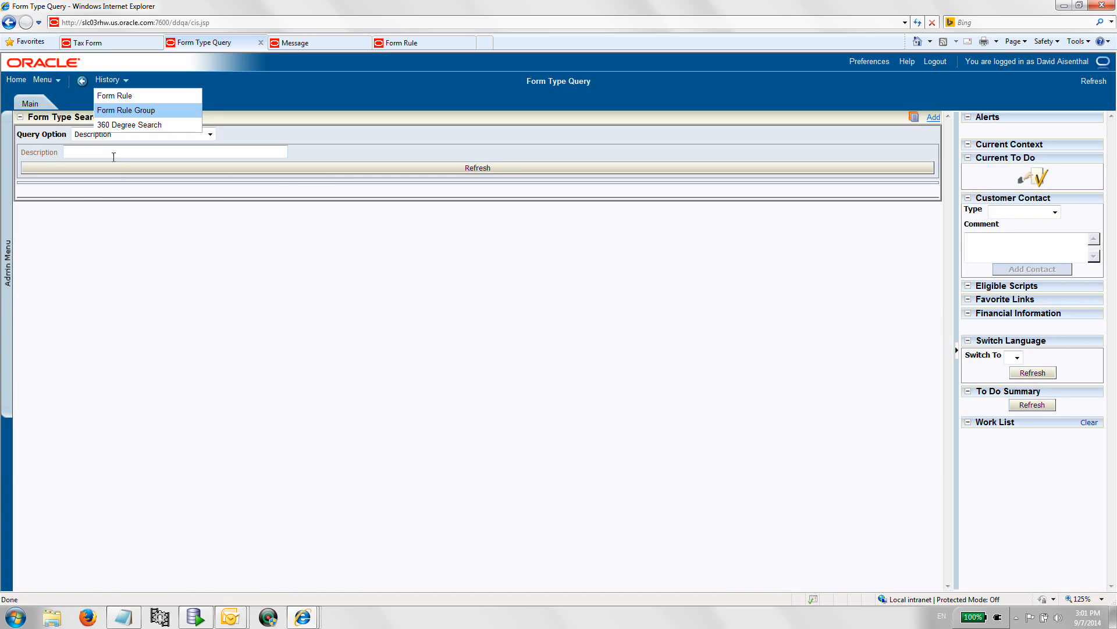
click(112, 152)
key(ctrl+plus)
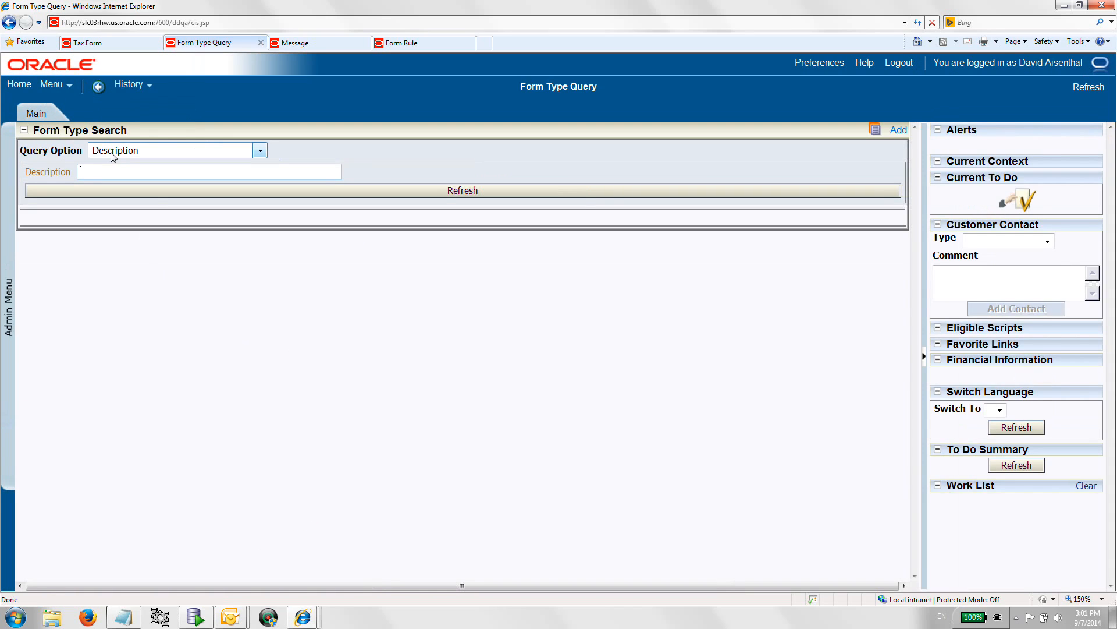
text(da)
key(Return)
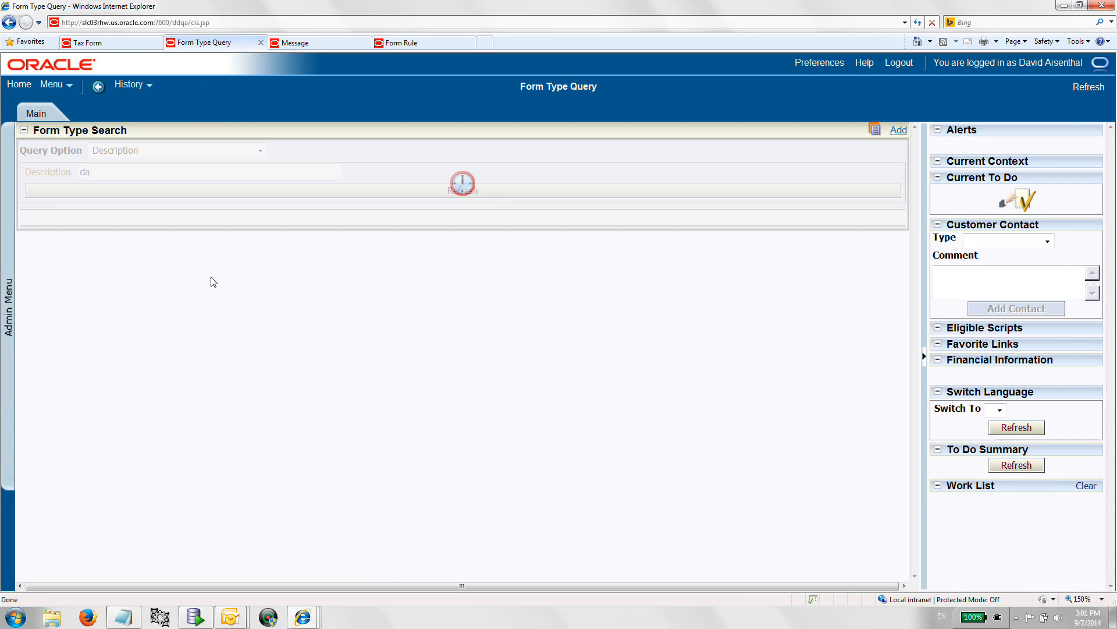
click(201, 255)
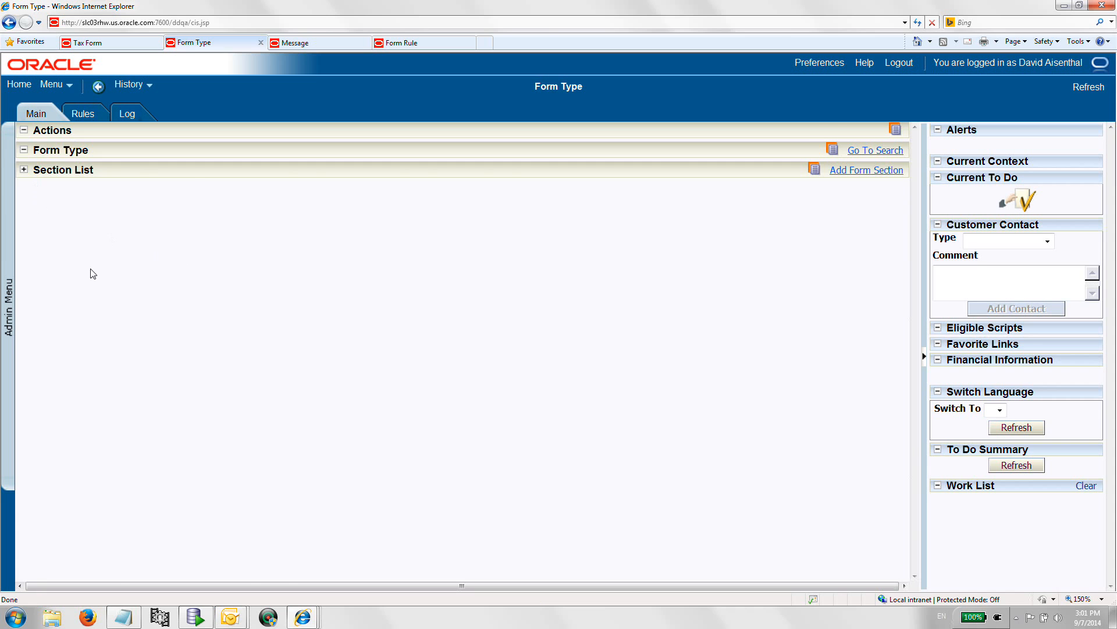
Expand the form type's section list and show the form lines of the Tax Details section.
scroll(95, 291, down, 3)
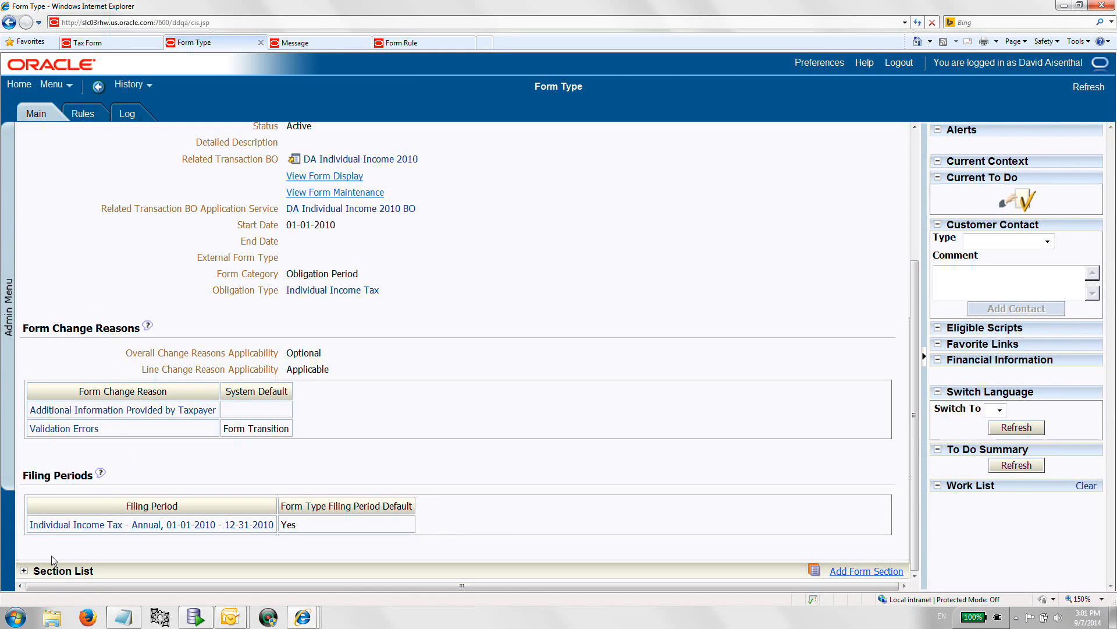
click(22, 571)
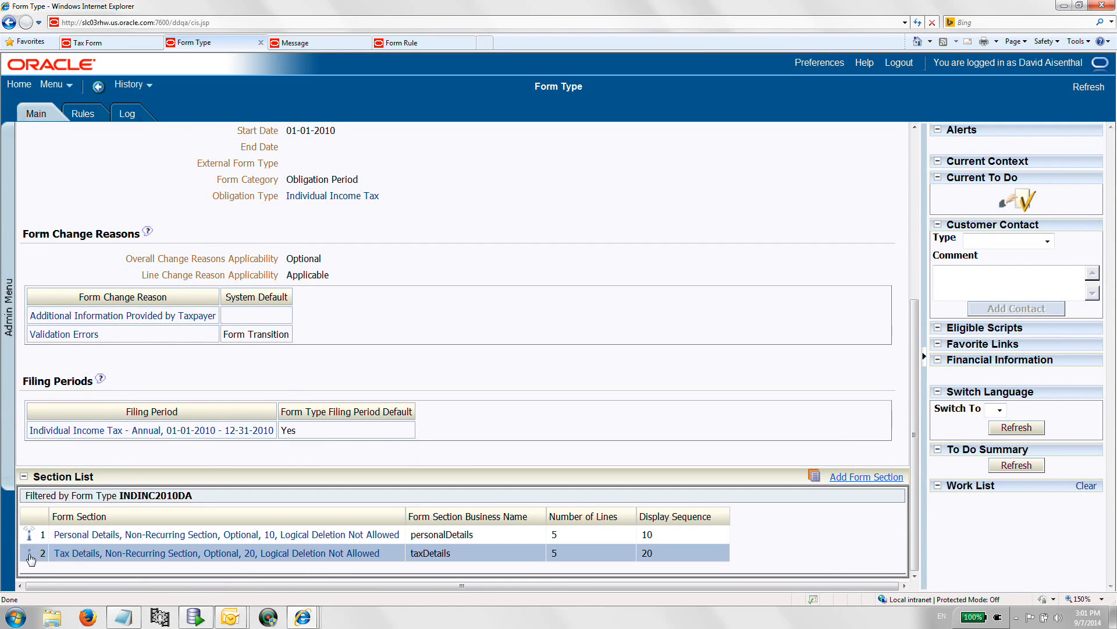
click(127, 44)
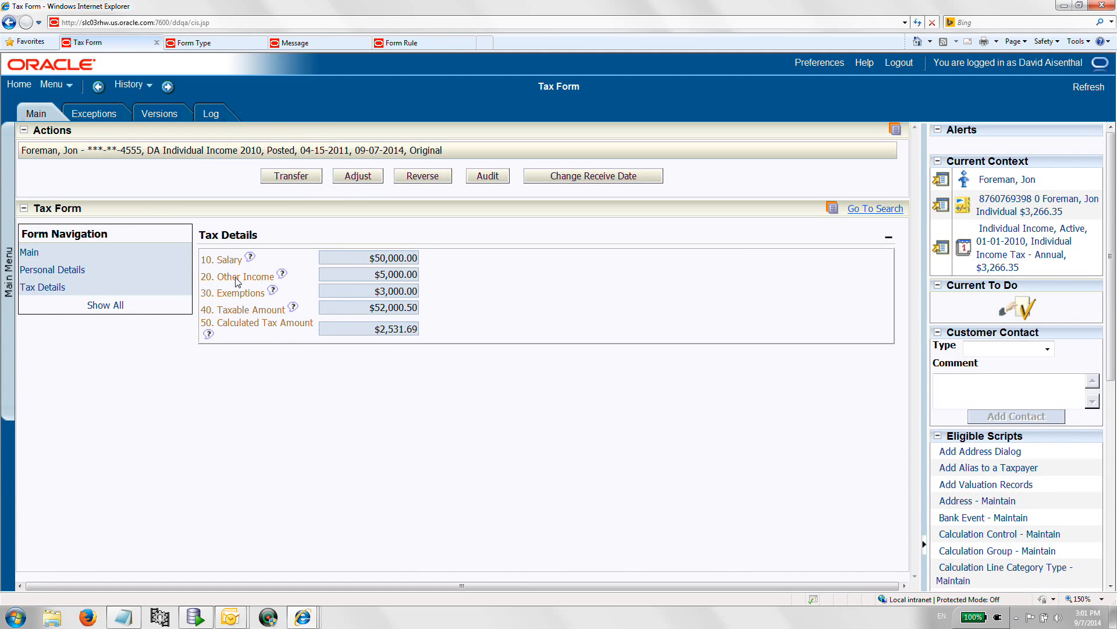
click(192, 43)
click(29, 560)
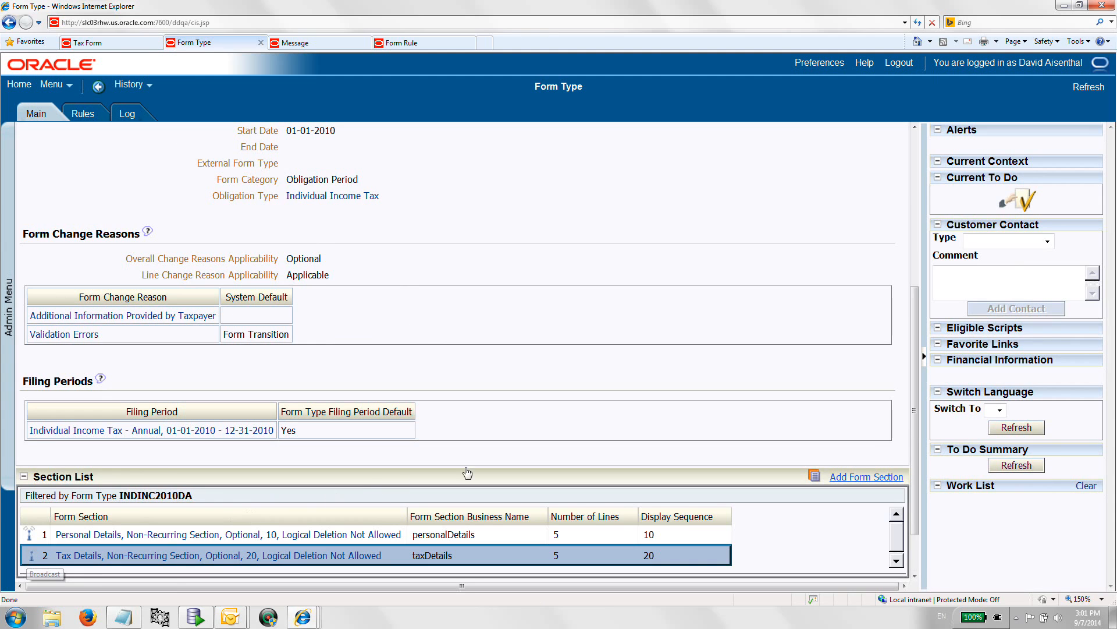
drag(916, 321, 918, 369)
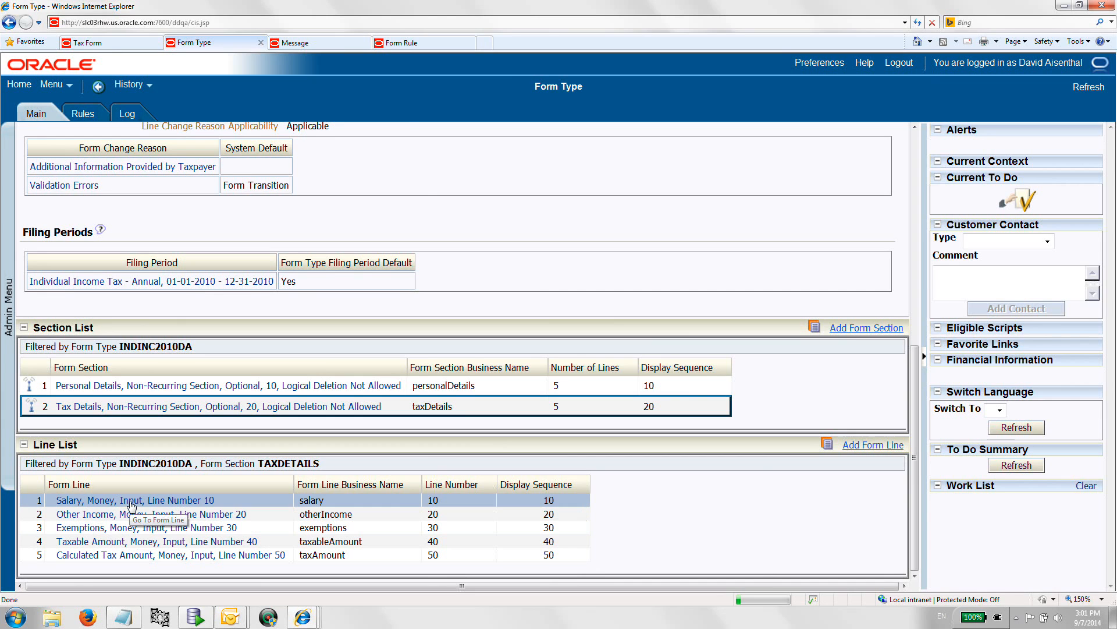
Open the Salary form line and compare its field definitions and line details with the Salary line on the posted tax form.
click(131, 501)
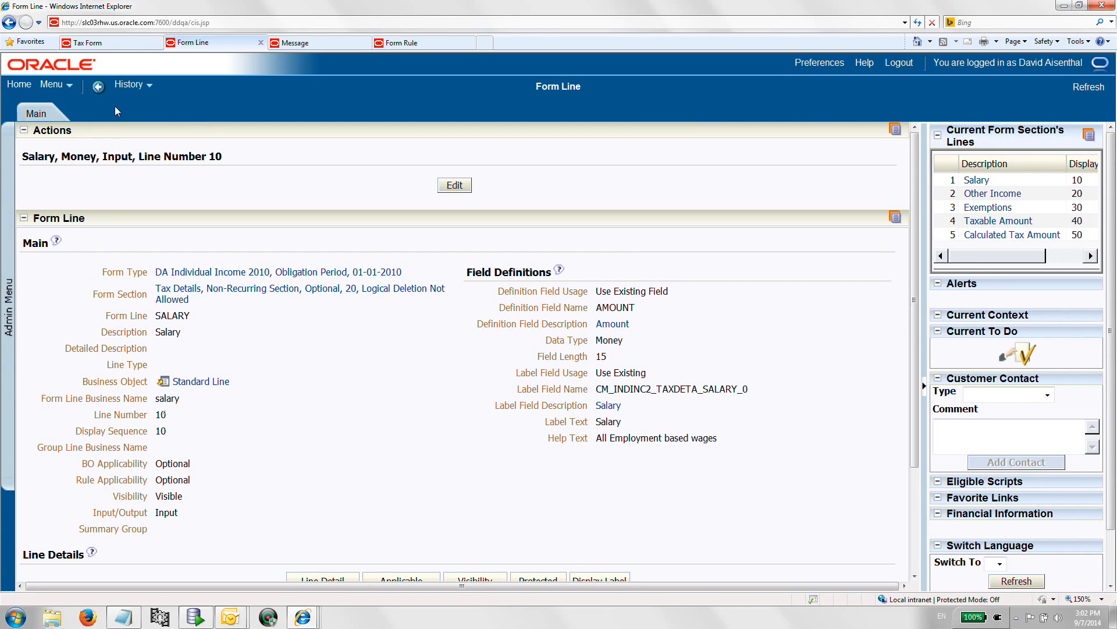
click(105, 42)
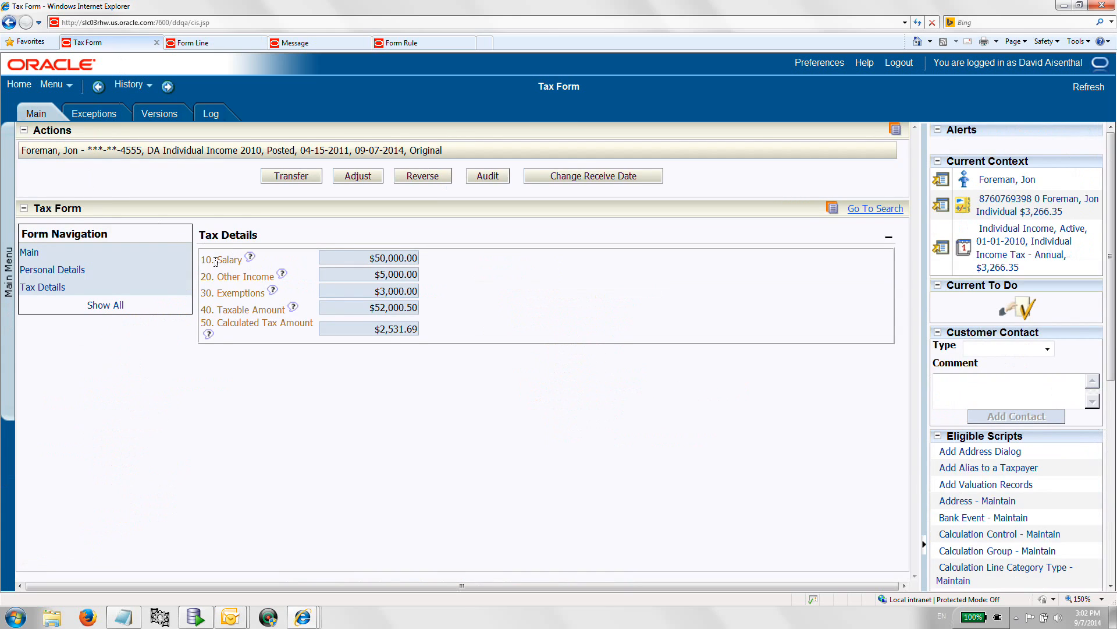
click(239, 47)
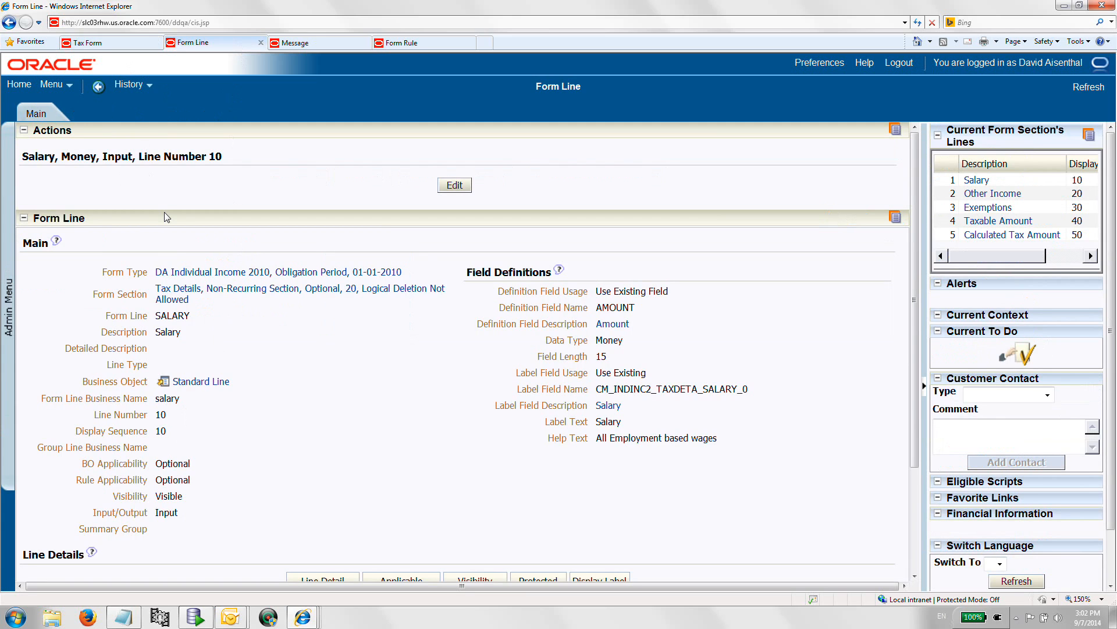
scroll(379, 449, down, 3)
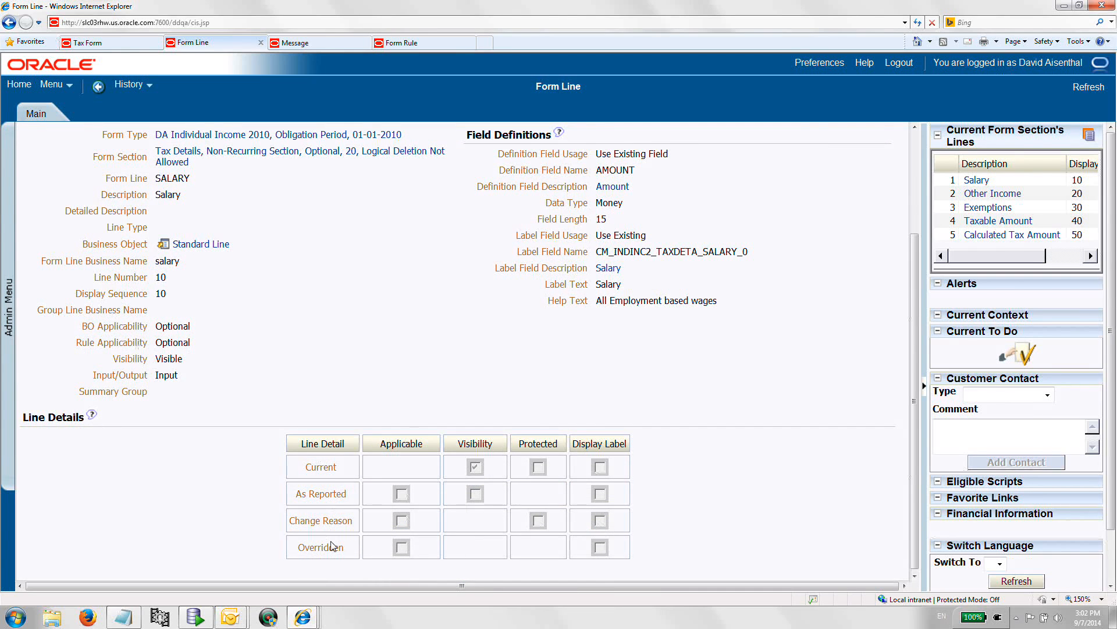
click(124, 42)
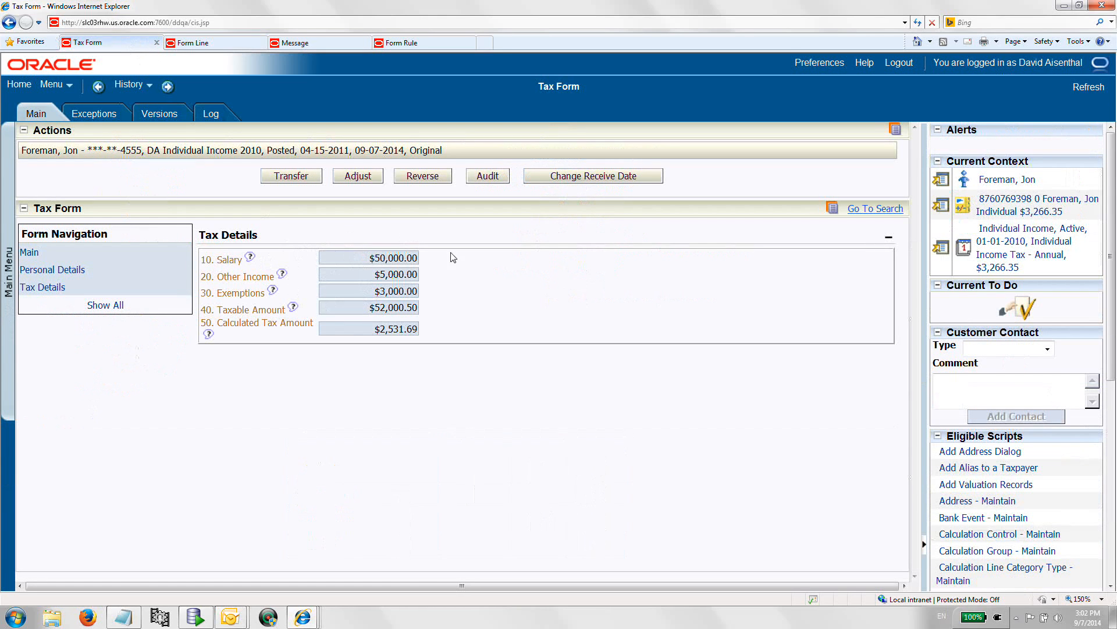
click(208, 48)
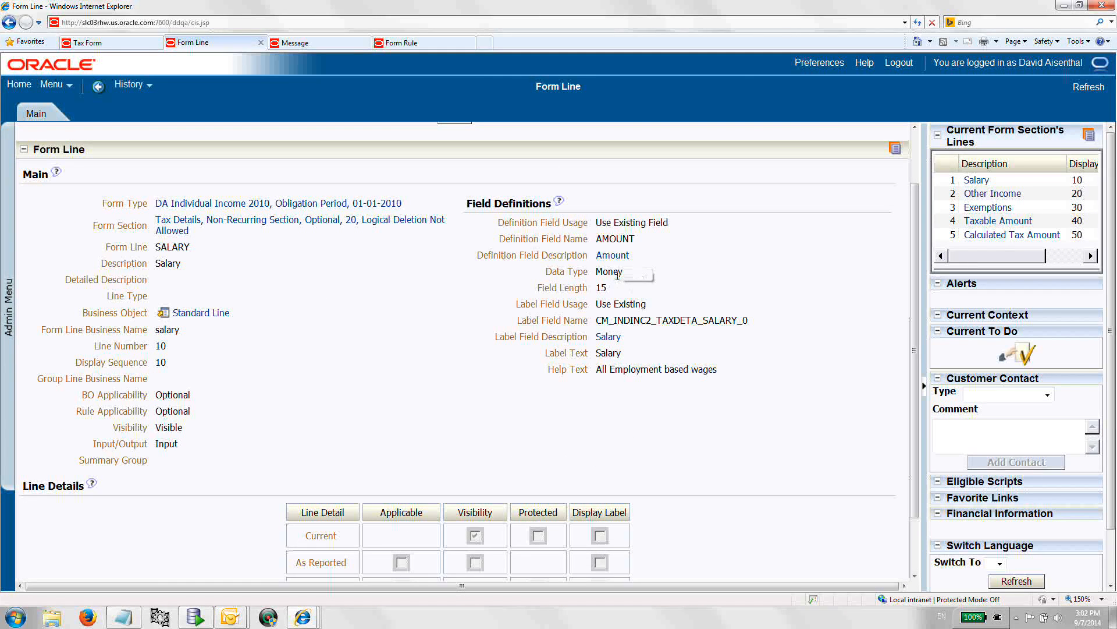
Compare the Salary form line definition with the posted tax form and view the Salary line's help text there.
click(93, 42)
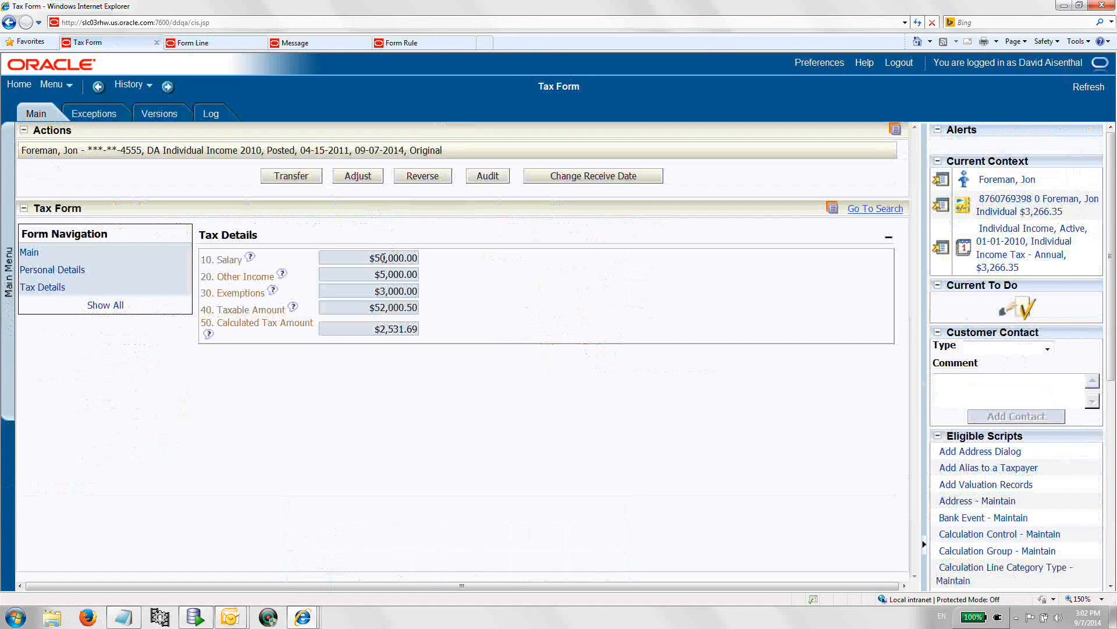
click(185, 46)
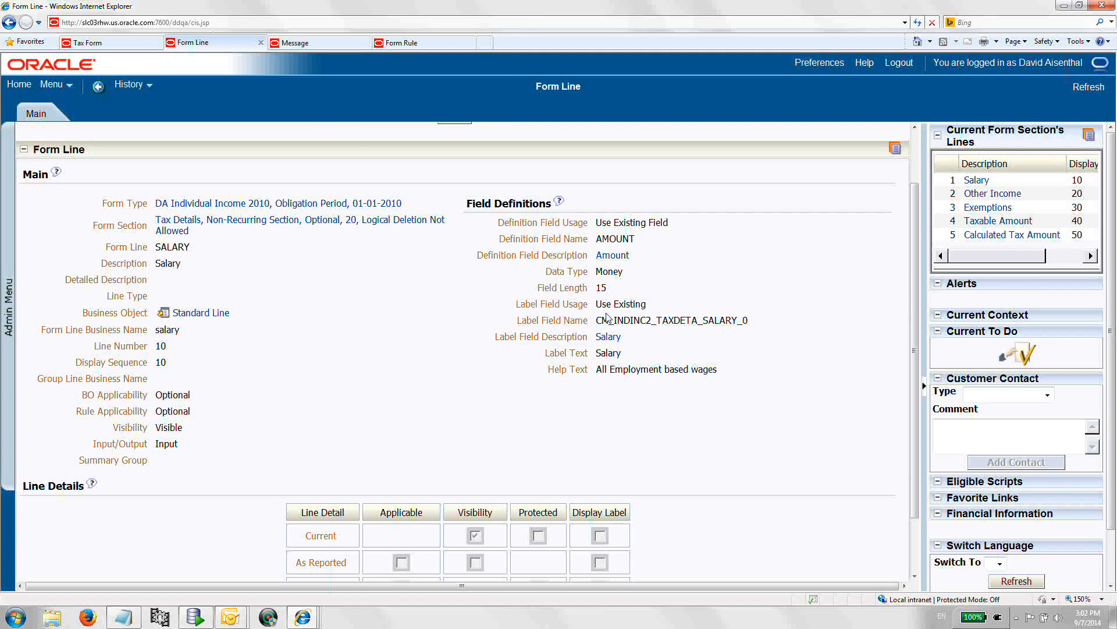
click(119, 42)
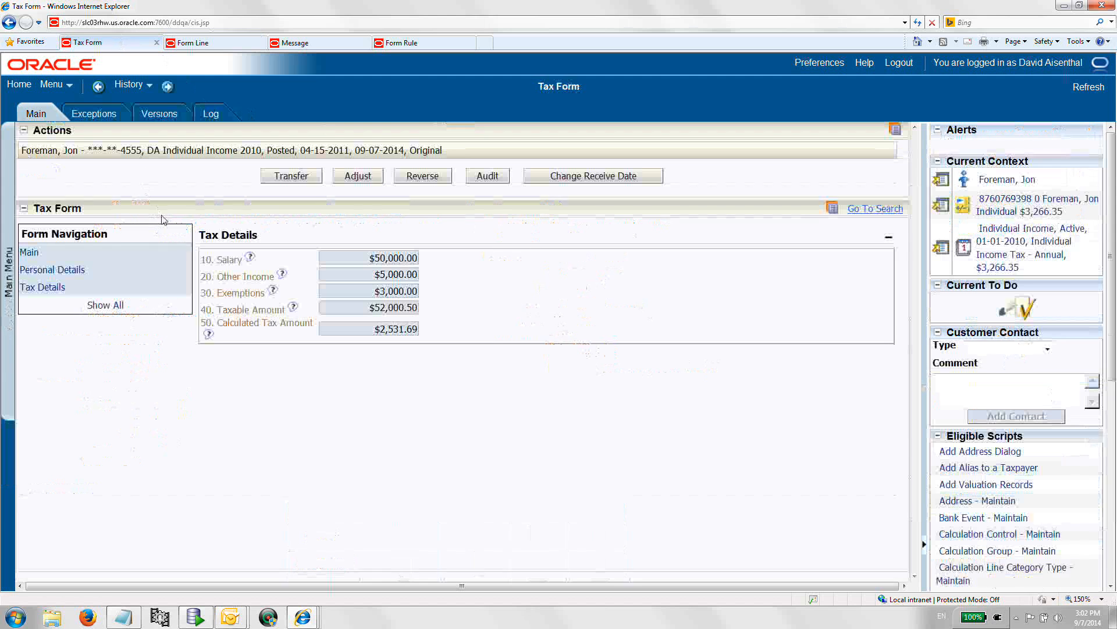
click(252, 258)
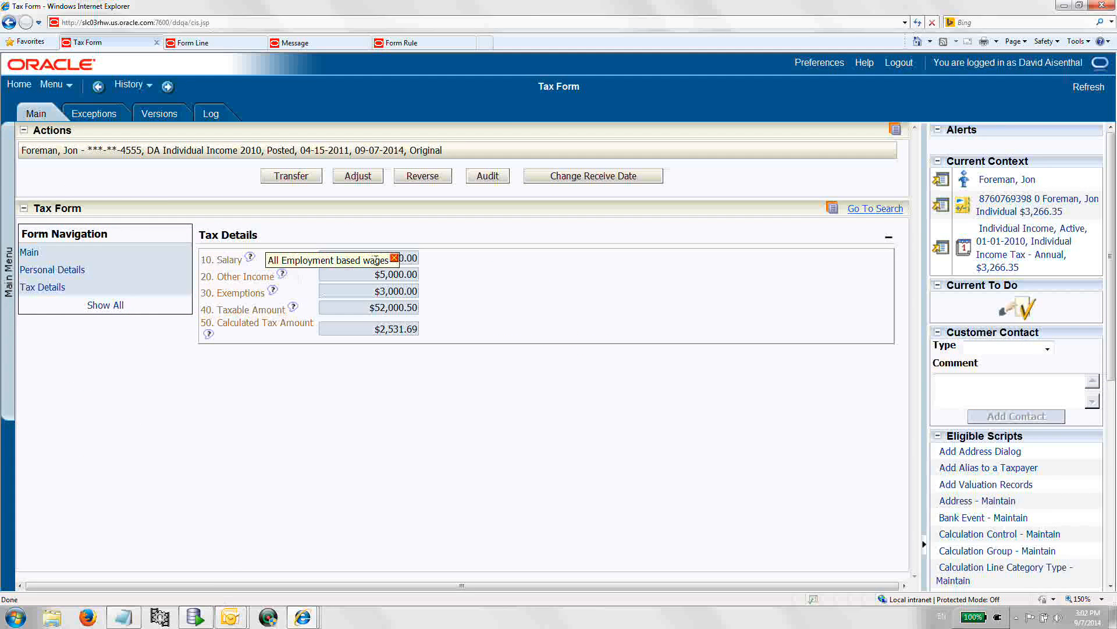
click(394, 257)
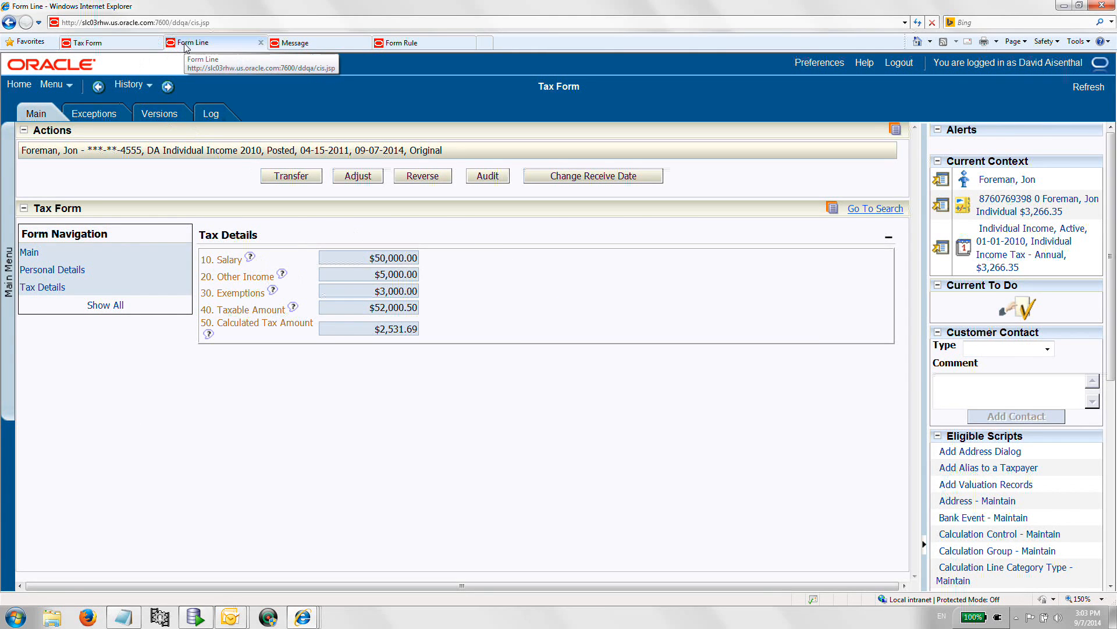
Open the Other Income form line from the section's lines and review its field definitions and line details.
click(185, 46)
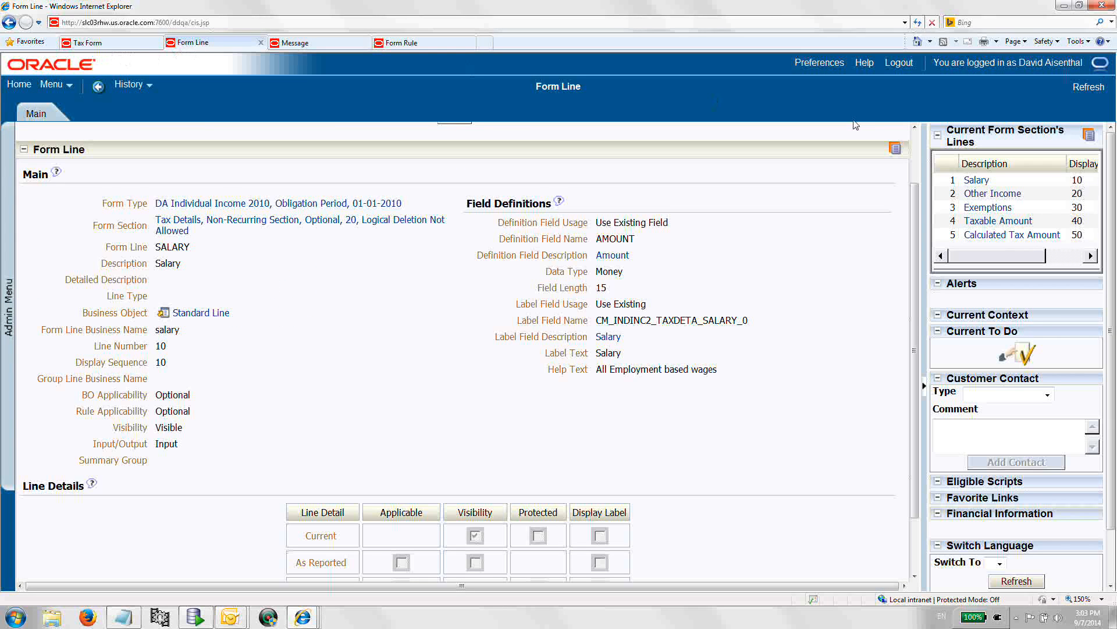
click(980, 200)
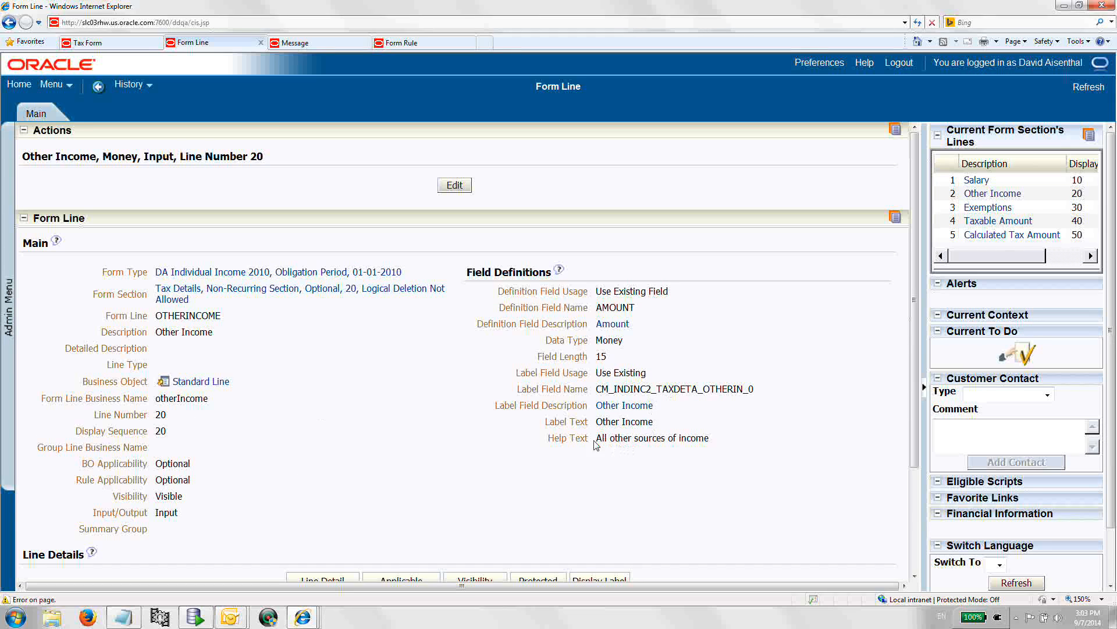
scroll(481, 450, down, 4)
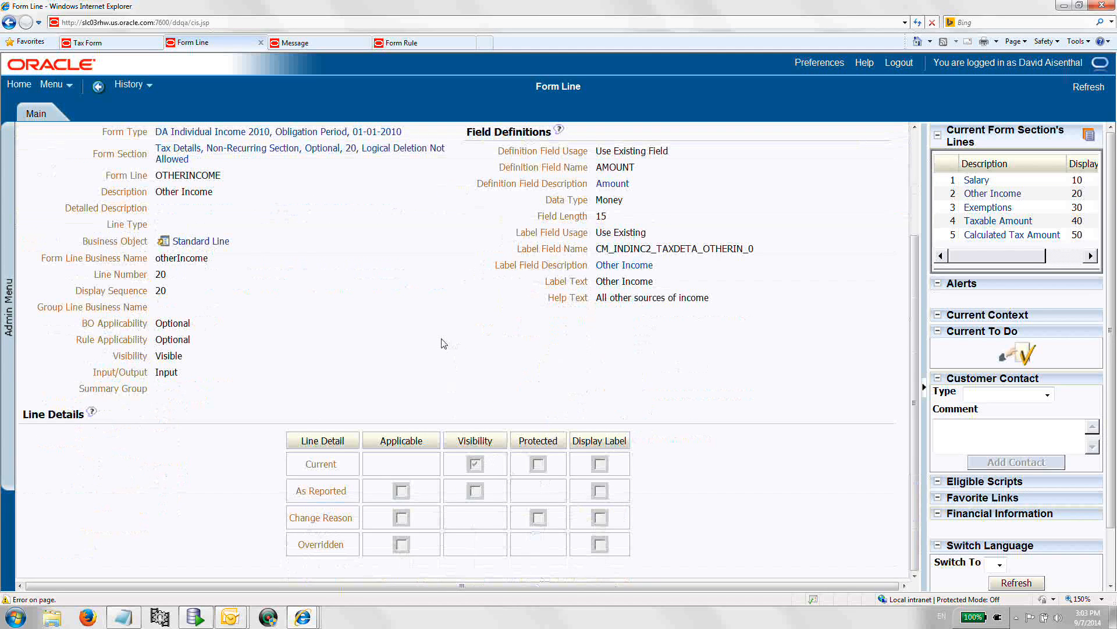
scroll(442, 344, up, 2)
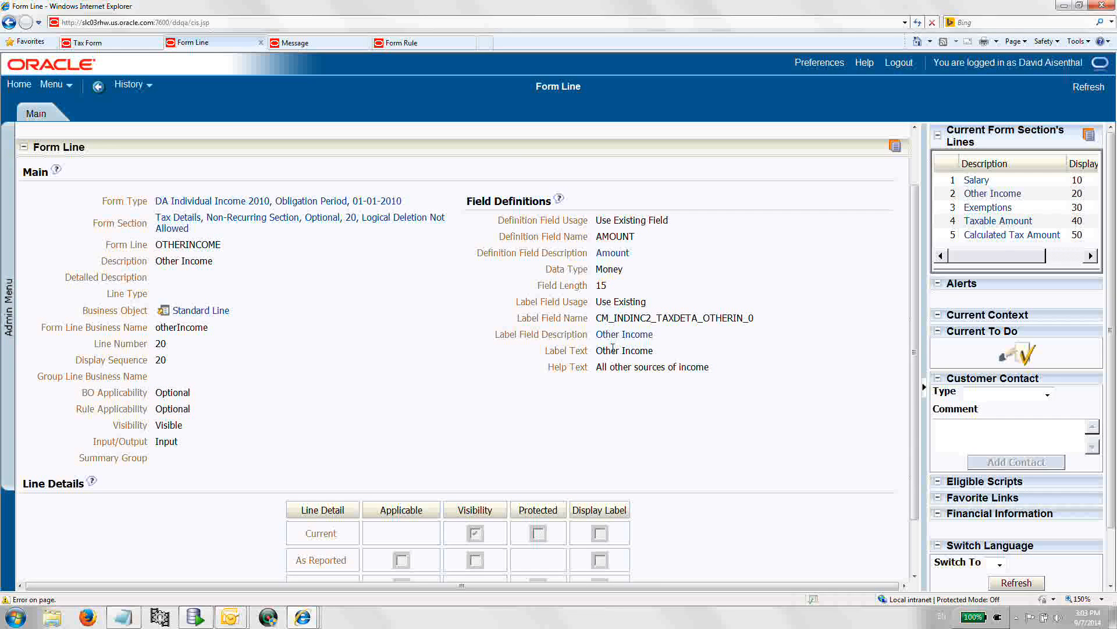
Compare the Other Income form line with the posted form's tax details and highlight the Taxable Amount value.
click(88, 43)
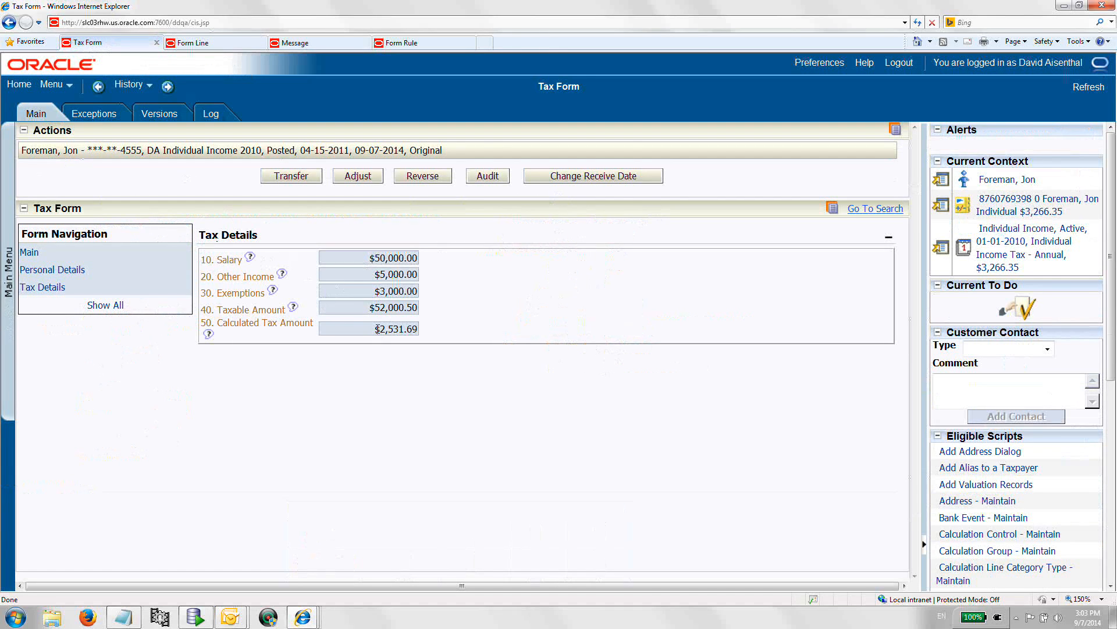
click(226, 45)
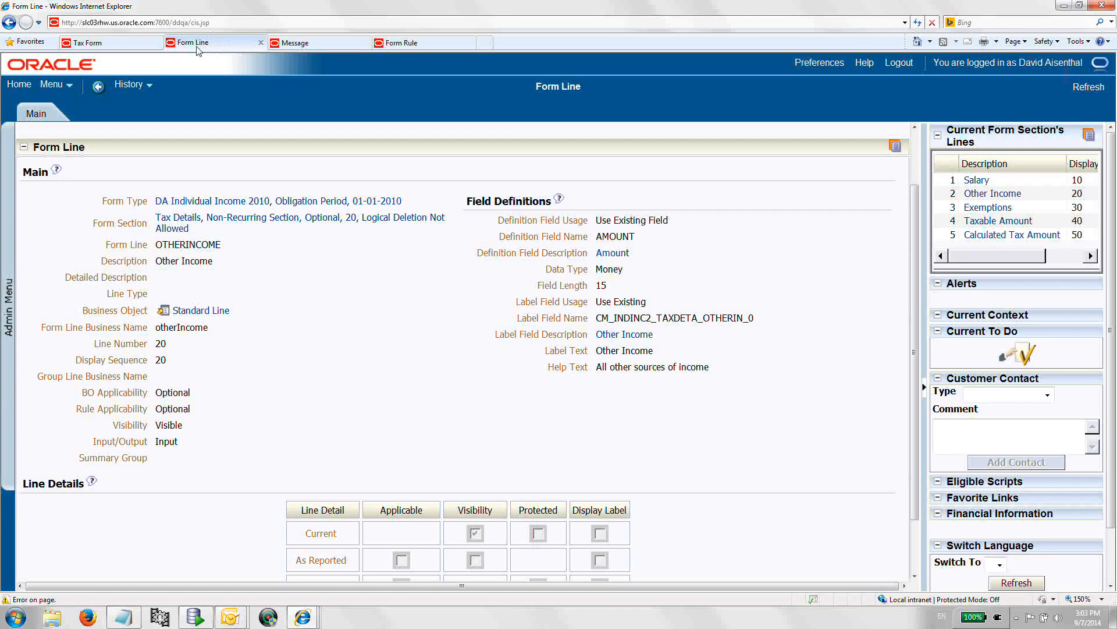
click(140, 51)
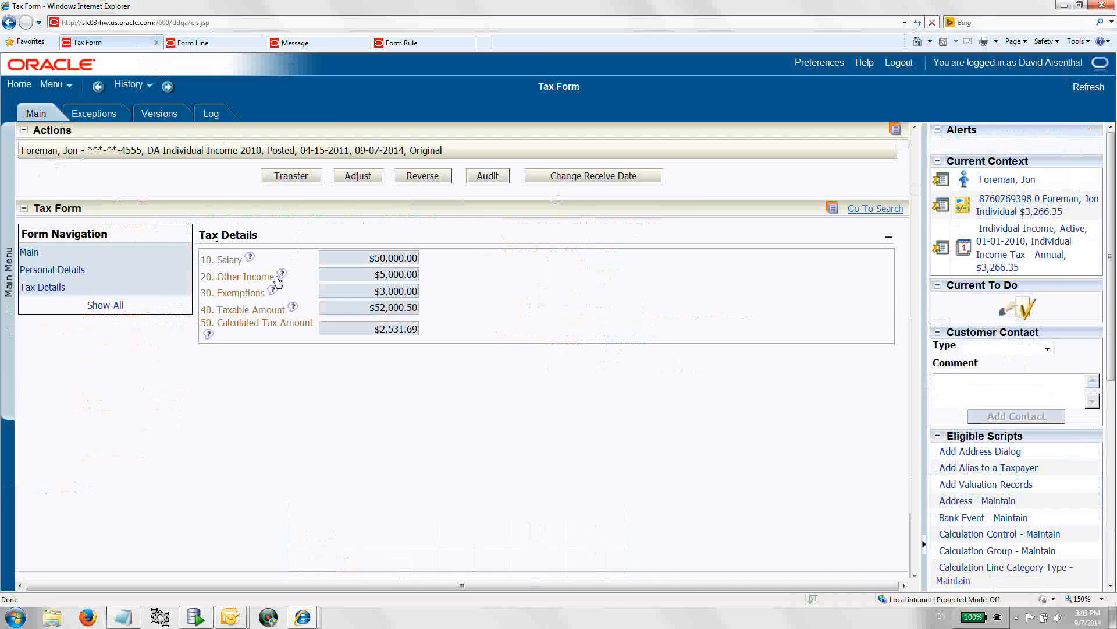
double_click(374, 313)
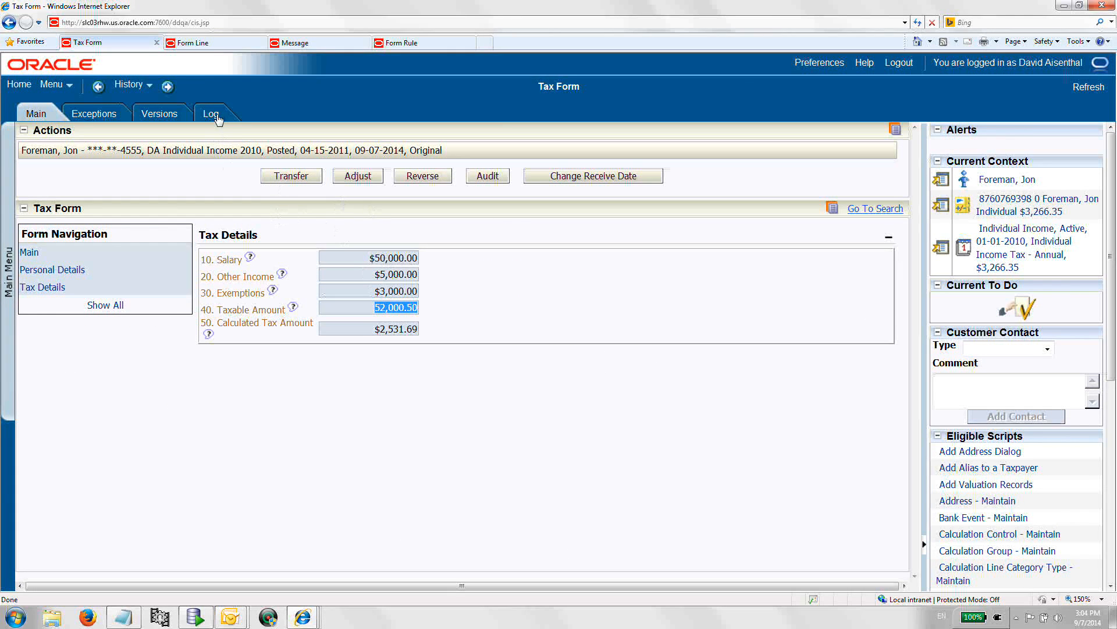
Return to the DA Individual Income 2010 form type and show its form rule groups.
click(195, 49)
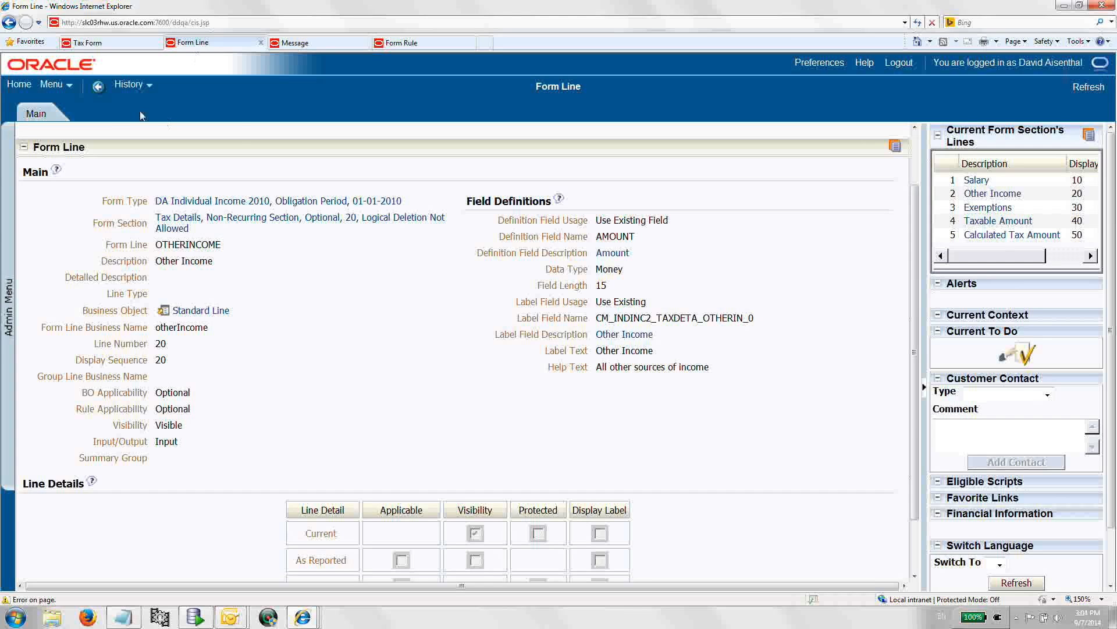
click(133, 85)
click(146, 123)
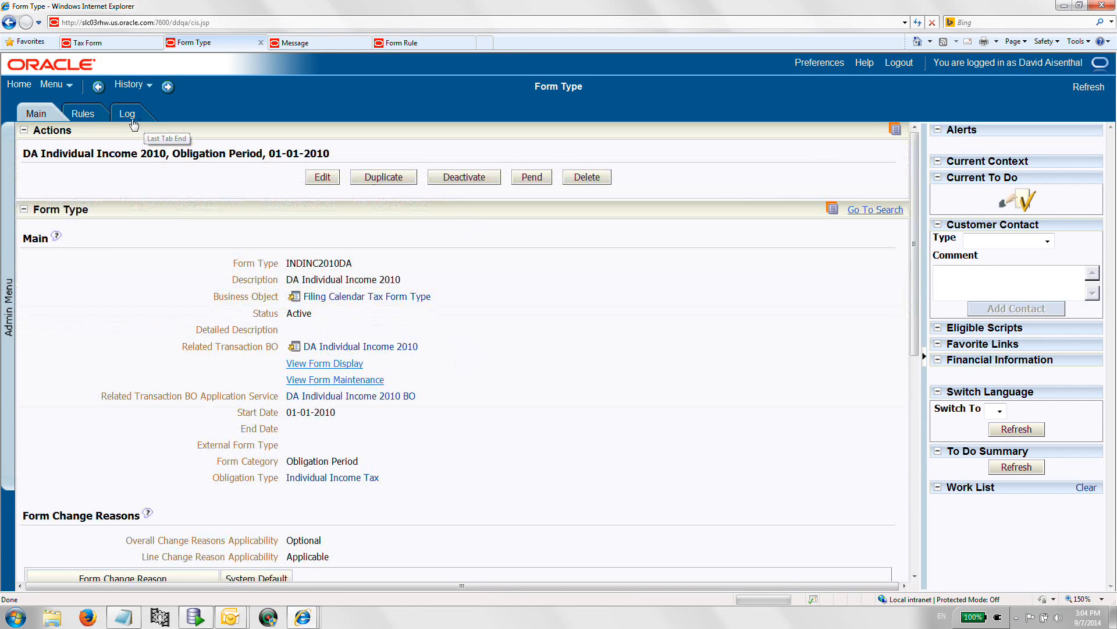
click(84, 114)
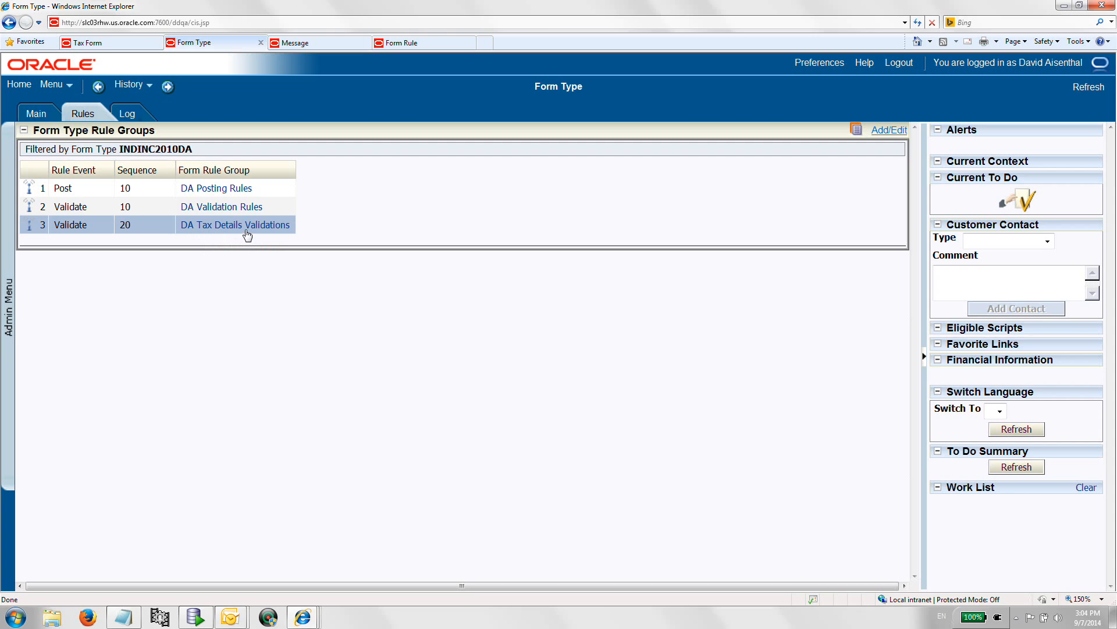
Open the "Taxable Amount = Salary + Other Income - Exemptions" rule in the DA Tax Details Validations group and check its record information.
click(246, 234)
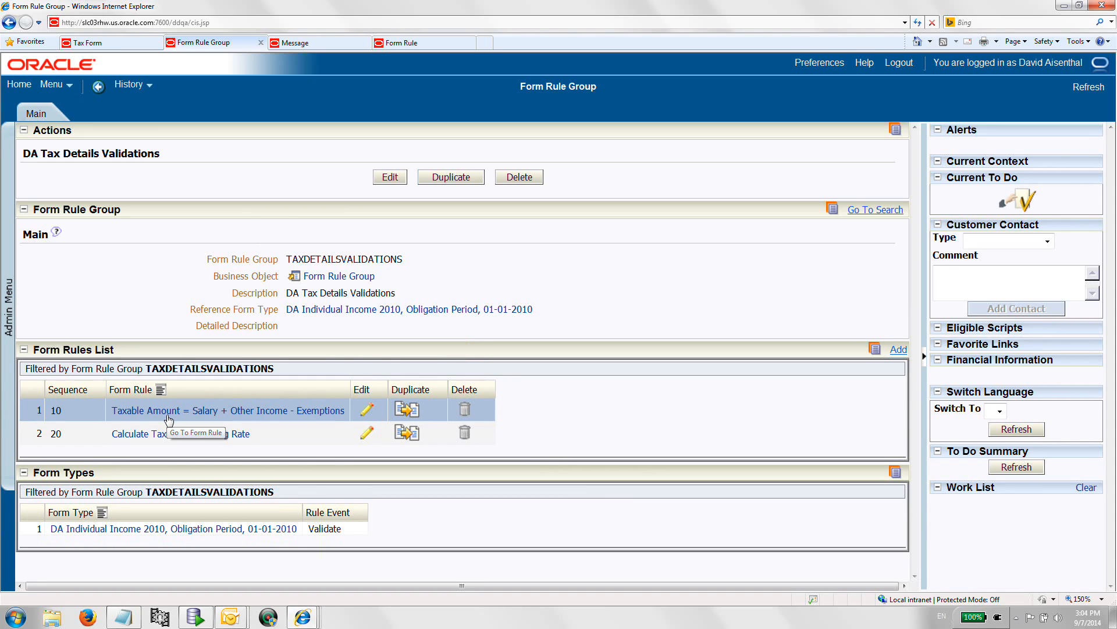
click(168, 417)
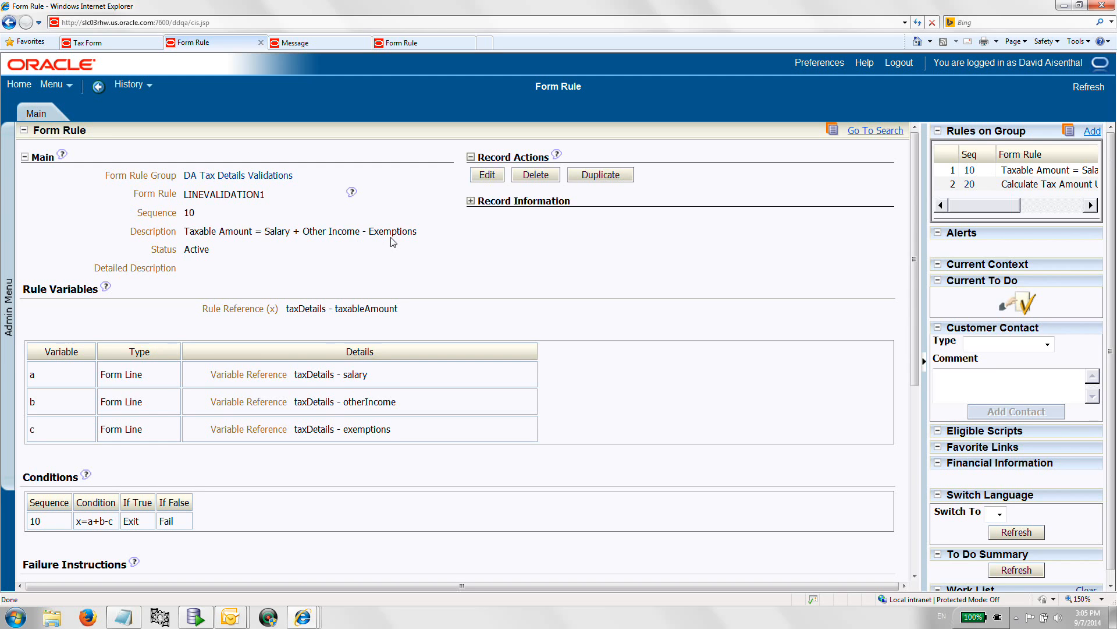
click(471, 201)
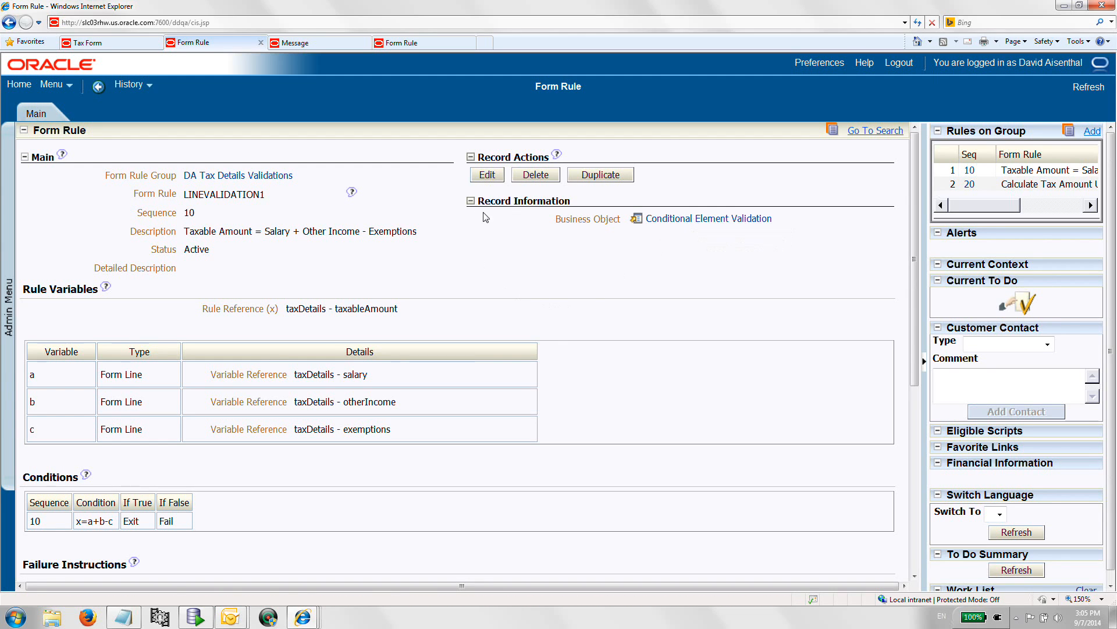
click(470, 201)
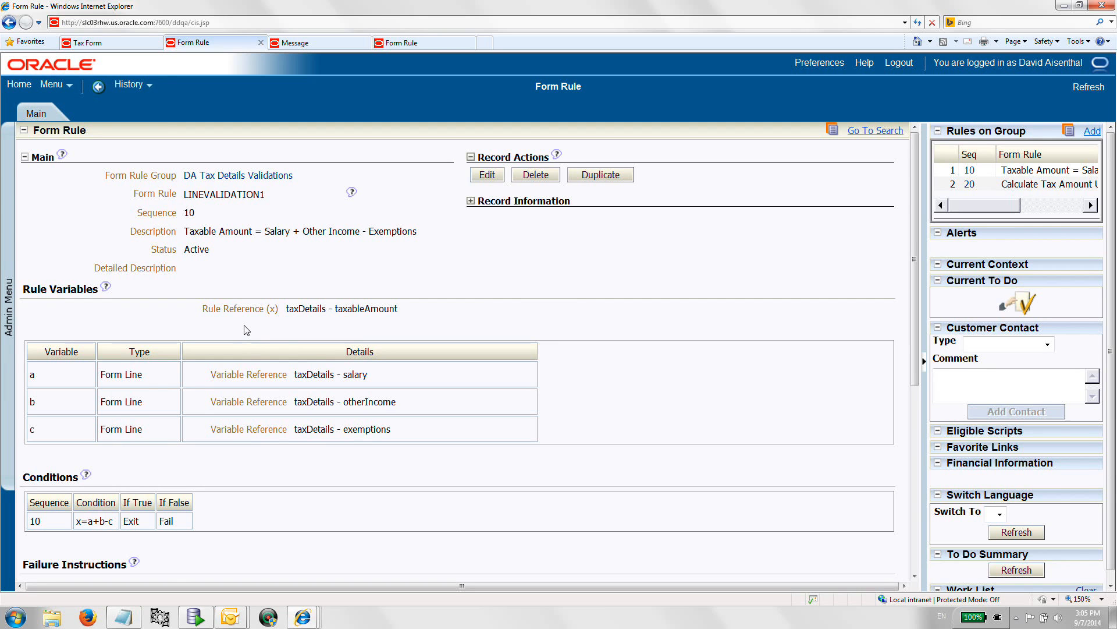
Compare the rule with the posted form's tax details and review its variables, conditions, tolerance, exception and auto correct information.
click(87, 42)
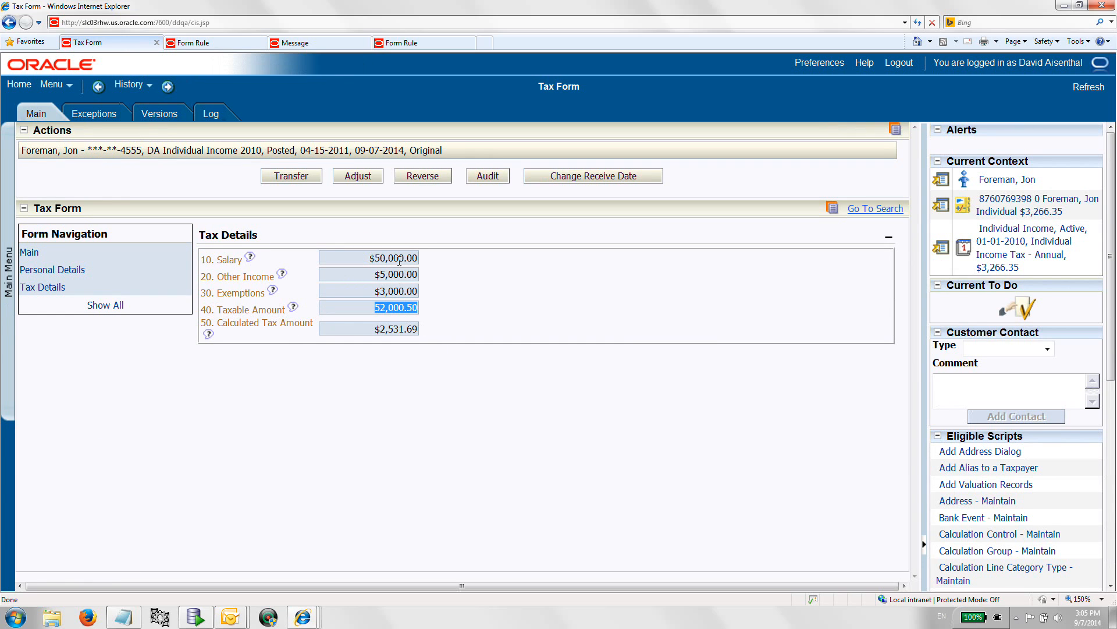
click(217, 46)
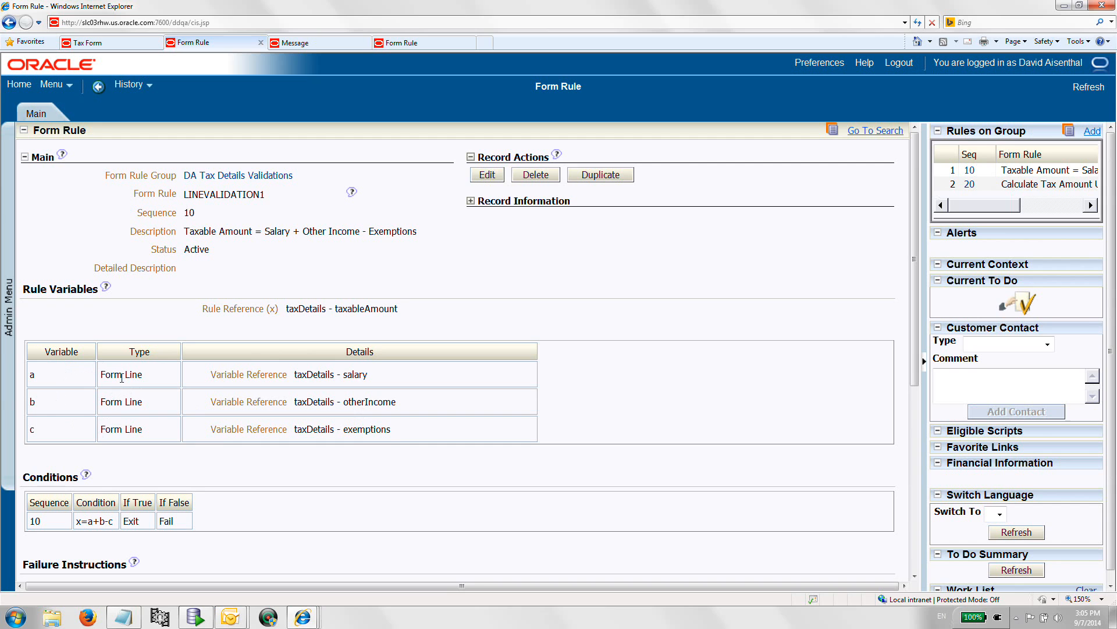
scroll(129, 378, down, 2)
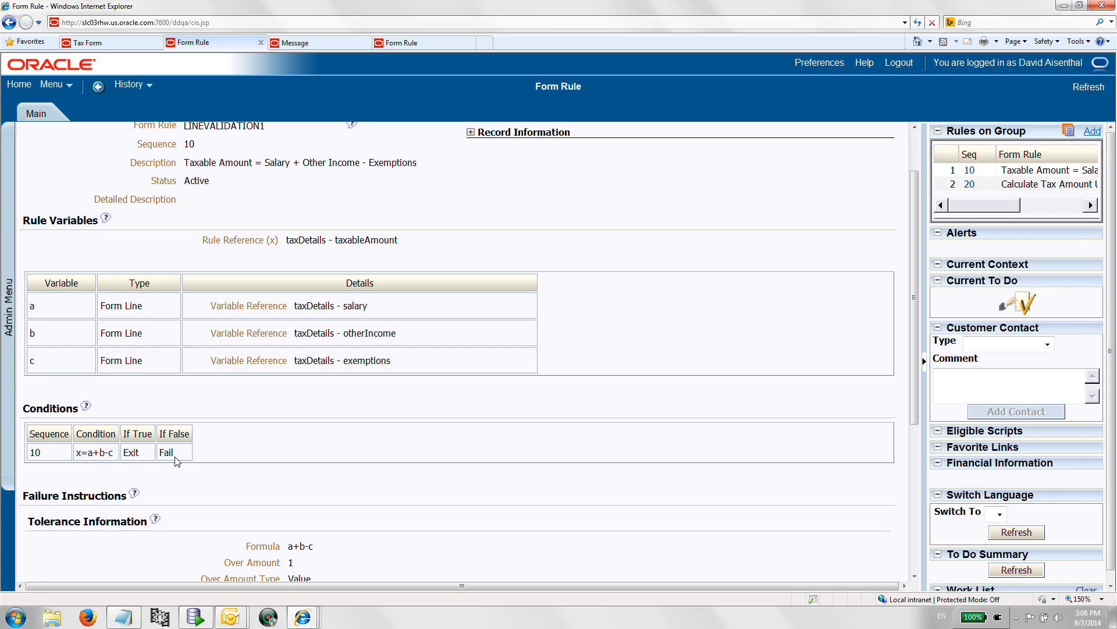
scroll(177, 461, down, 3)
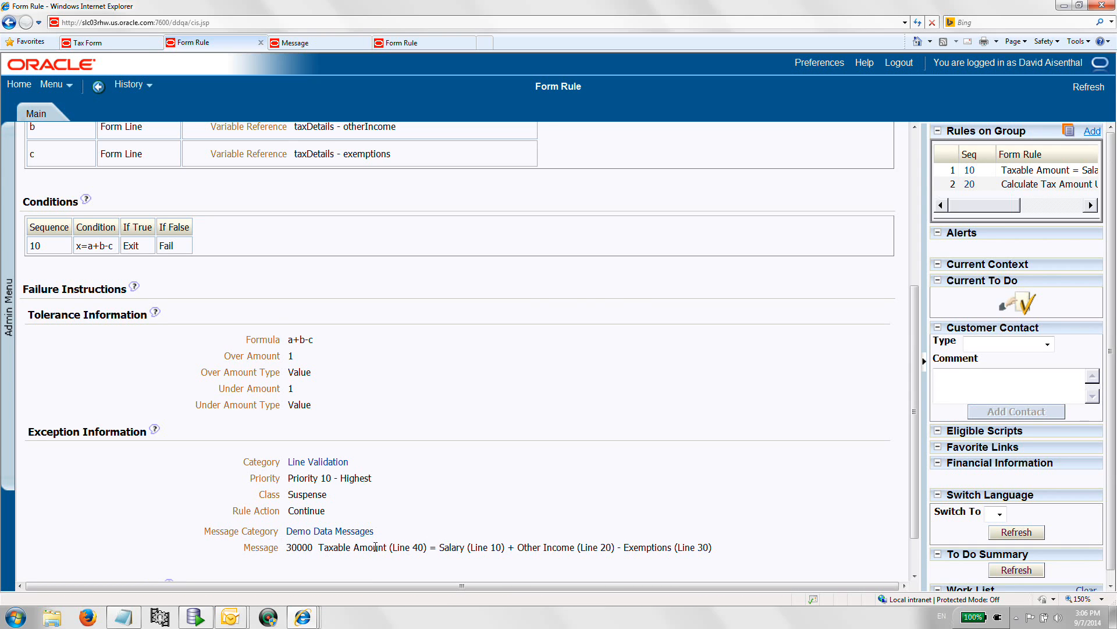
scroll(576, 533, down, 1)
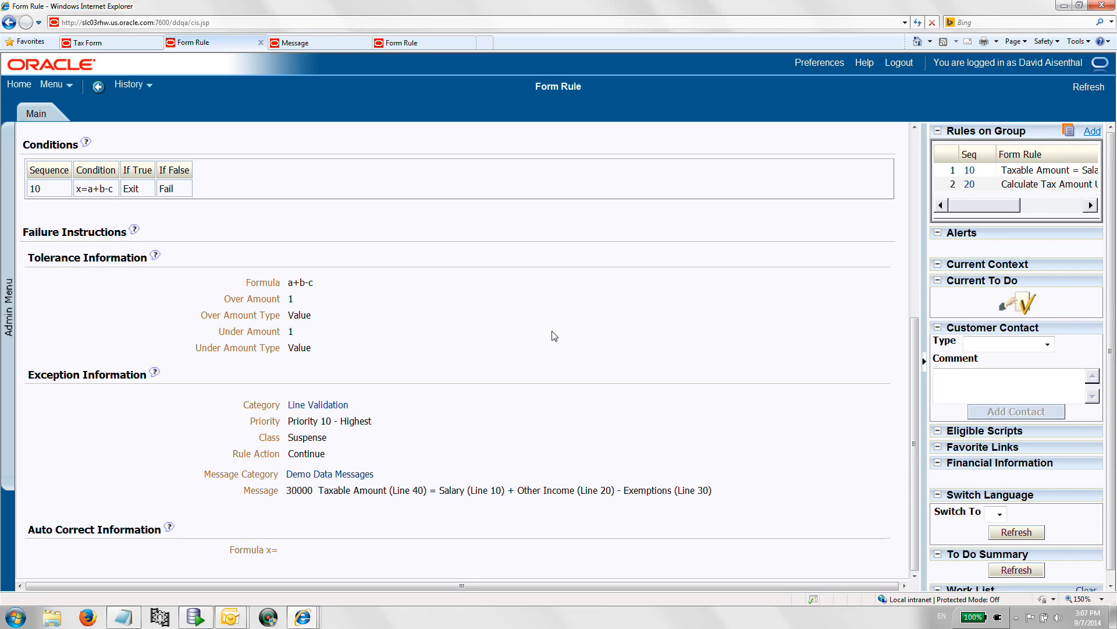
Edit the taxable amount validation rule, set its exception Rule Action to Terminate and save it.
scroll(534, 377, up, 5)
click(485, 180)
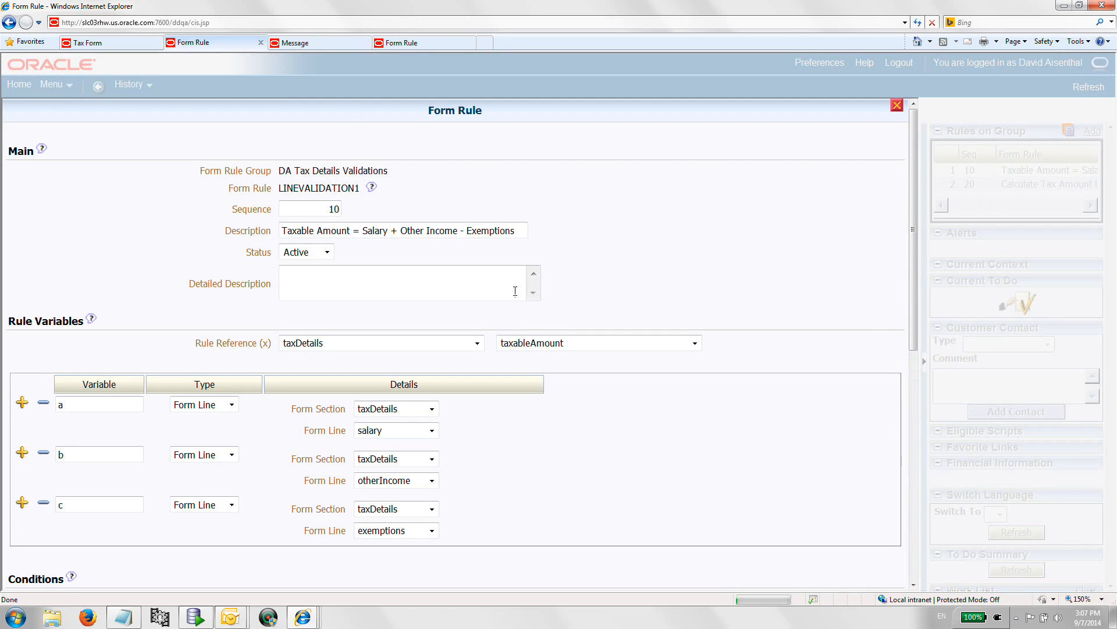
scroll(515, 291, down, 6)
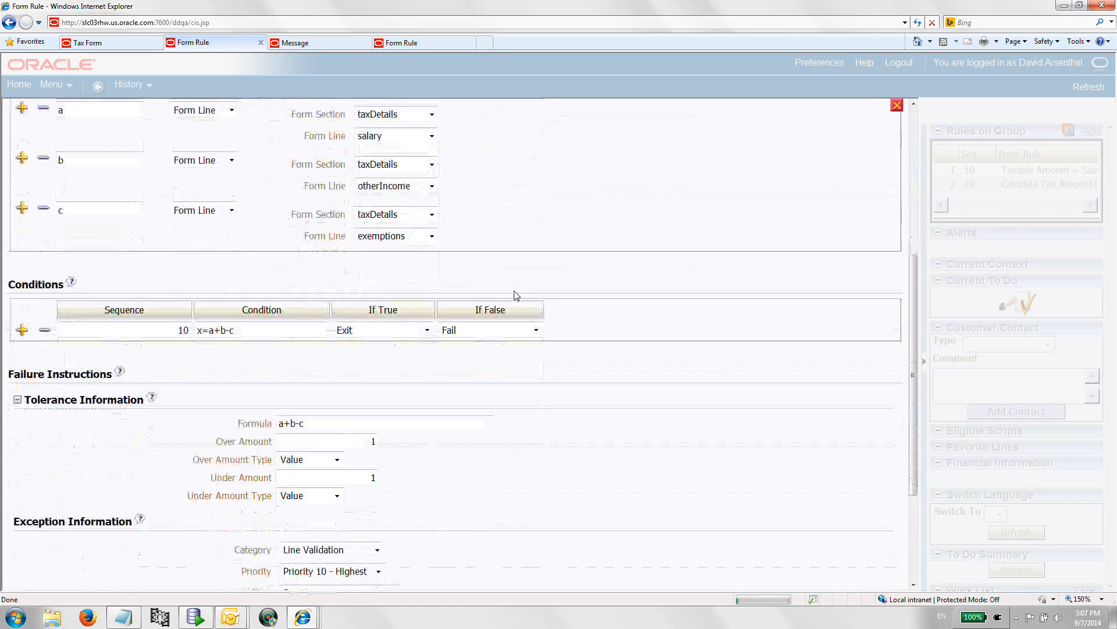
scroll(515, 296, down, 2)
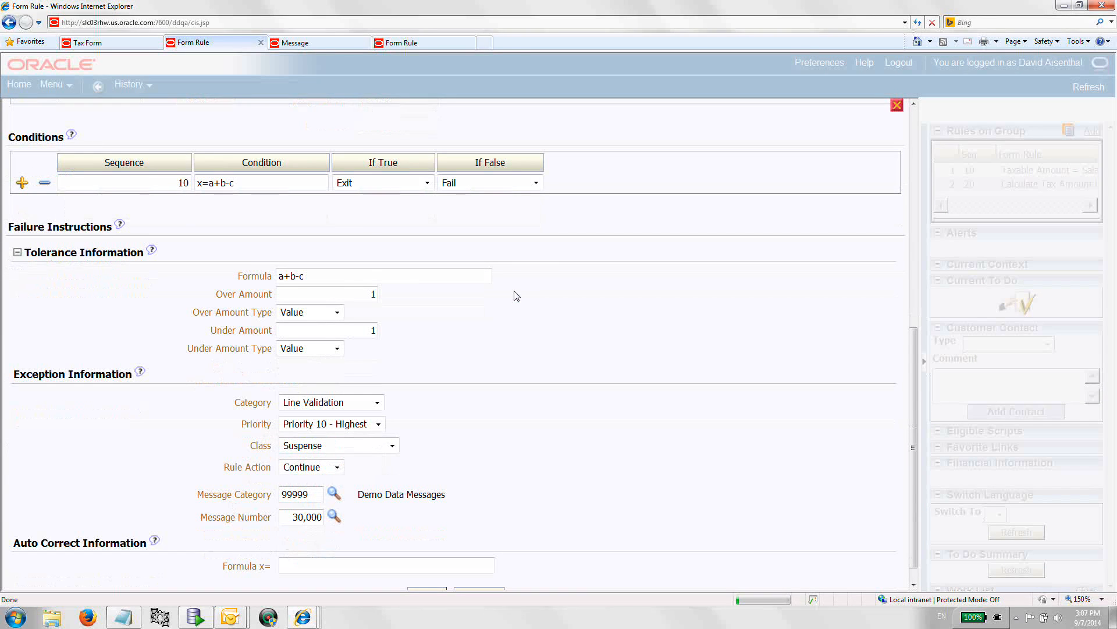
click(336, 467)
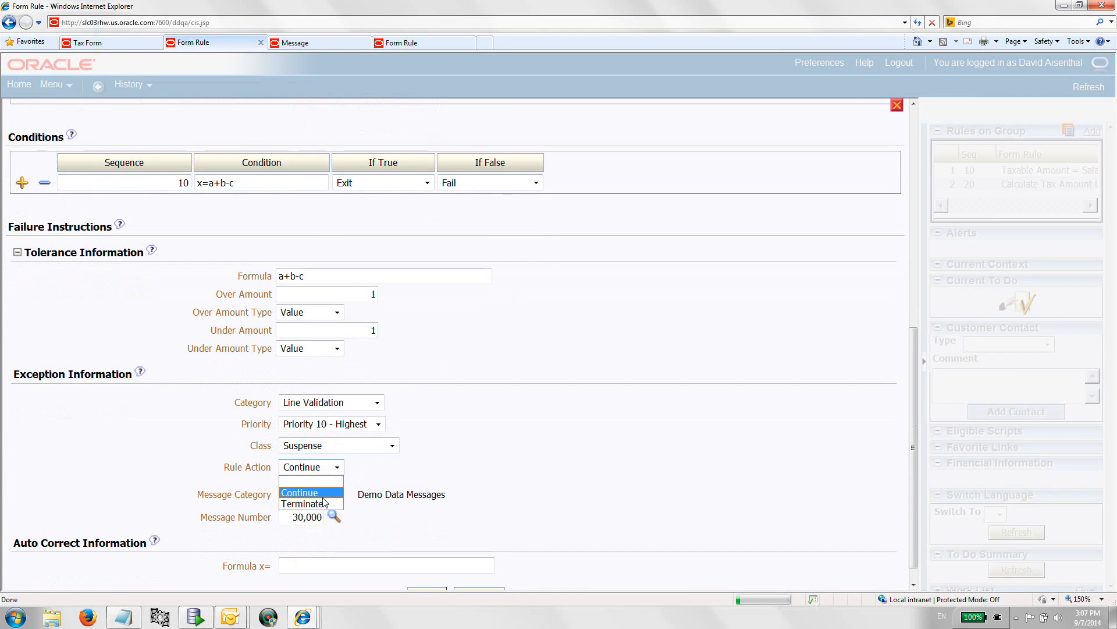
click(324, 503)
scroll(490, 319, up, 8)
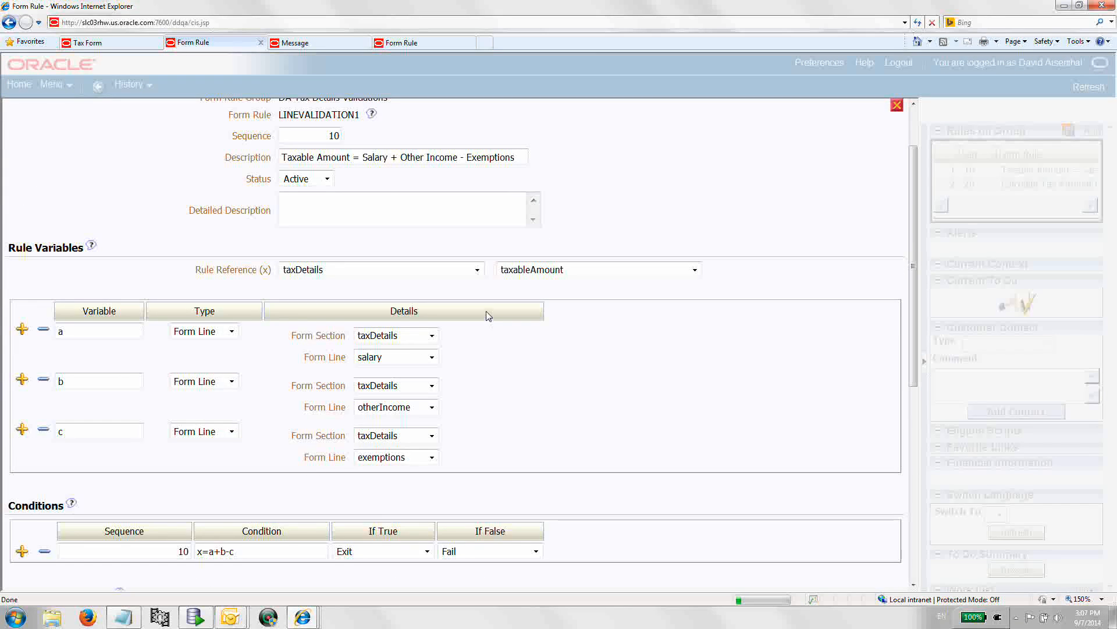
scroll(488, 317, up, 2)
scroll(618, 320, down, 12)
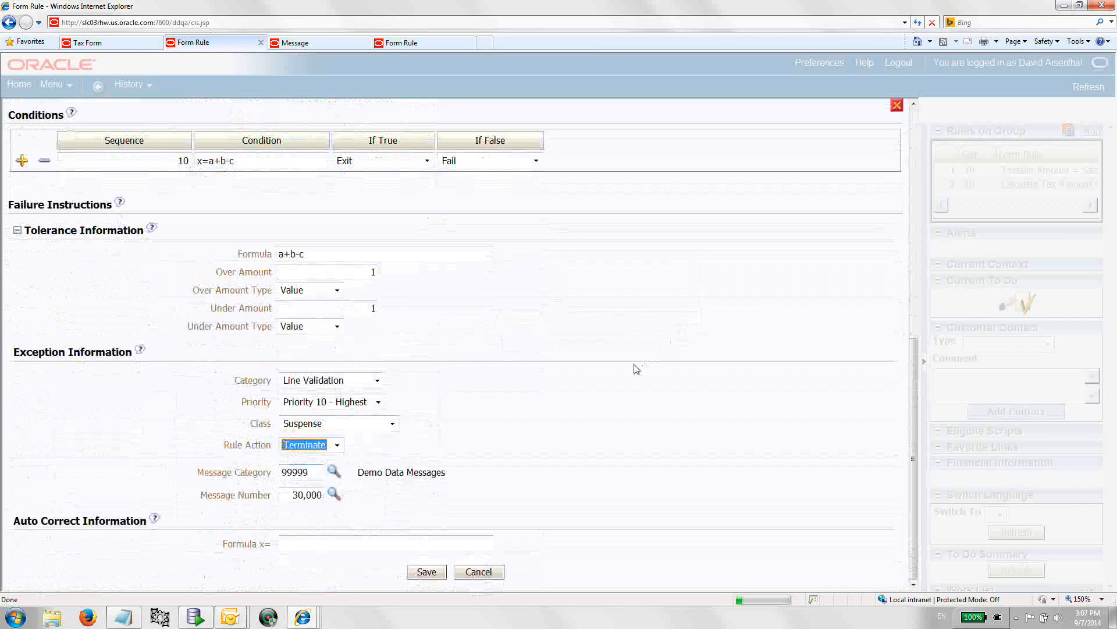
click(425, 572)
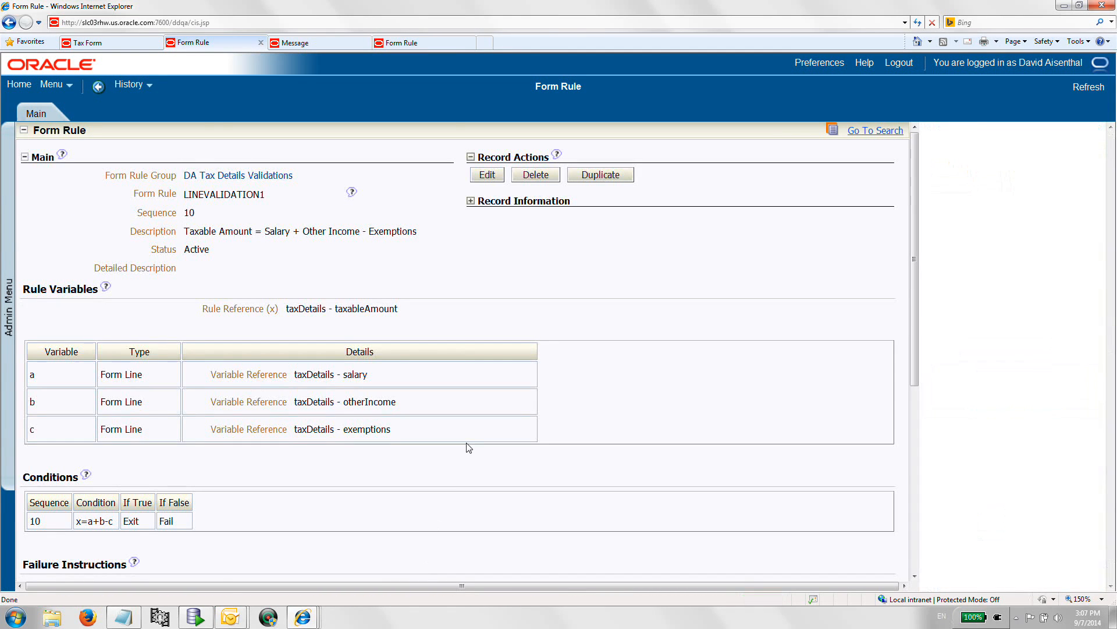
Start a new tax form of type DA Individual Income 2010, found with "da", and set its receive date to 09-07-2014.
click(119, 44)
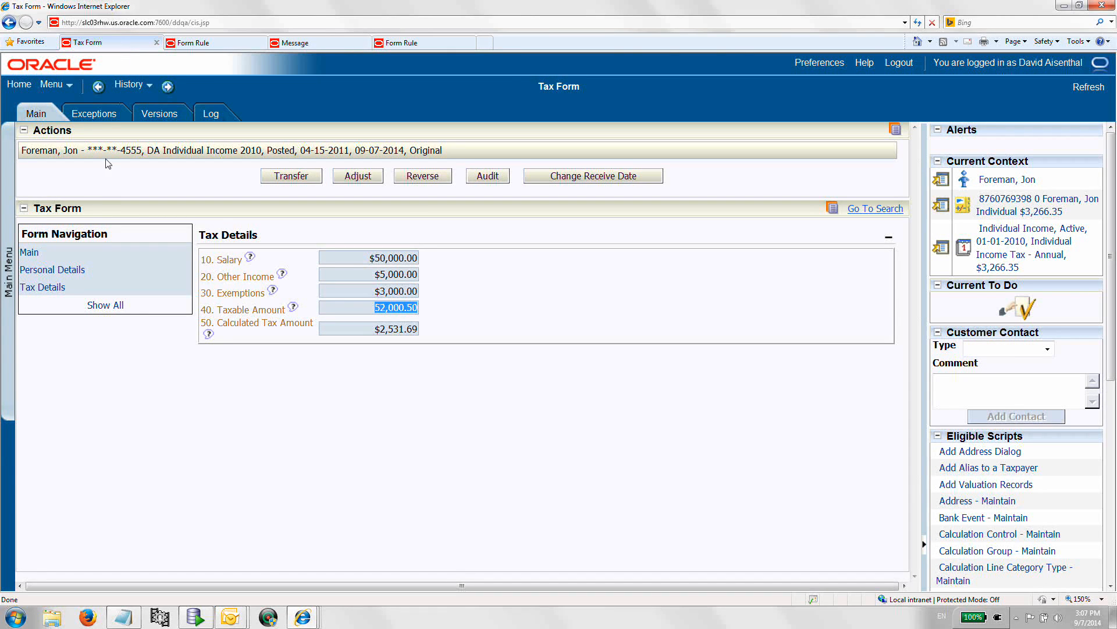
click(10, 280)
mouse_move(39, 241)
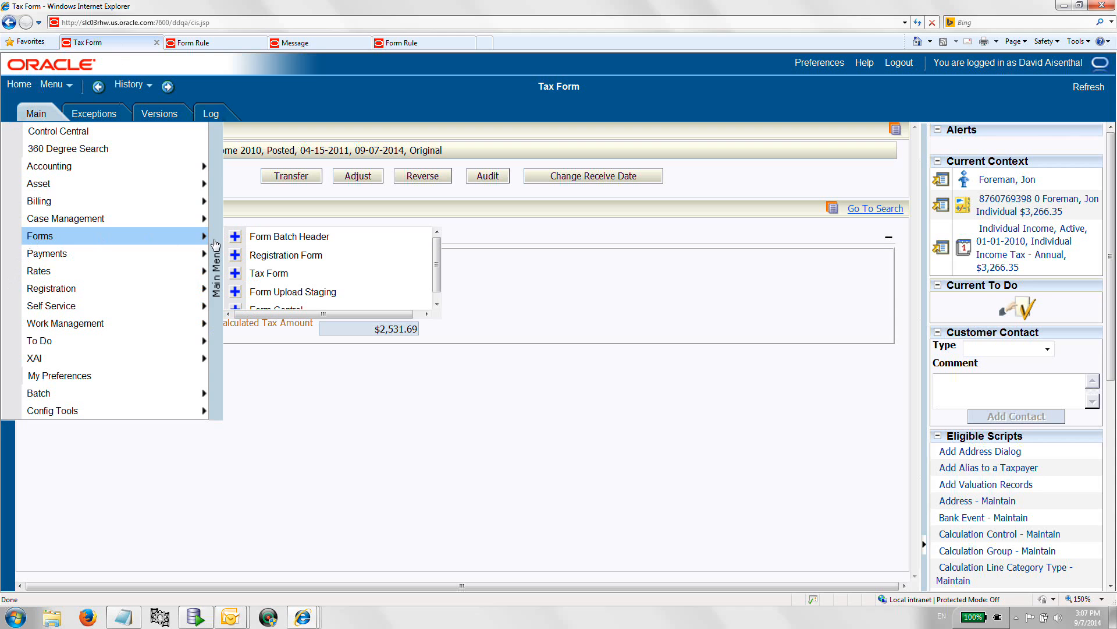
click(236, 274)
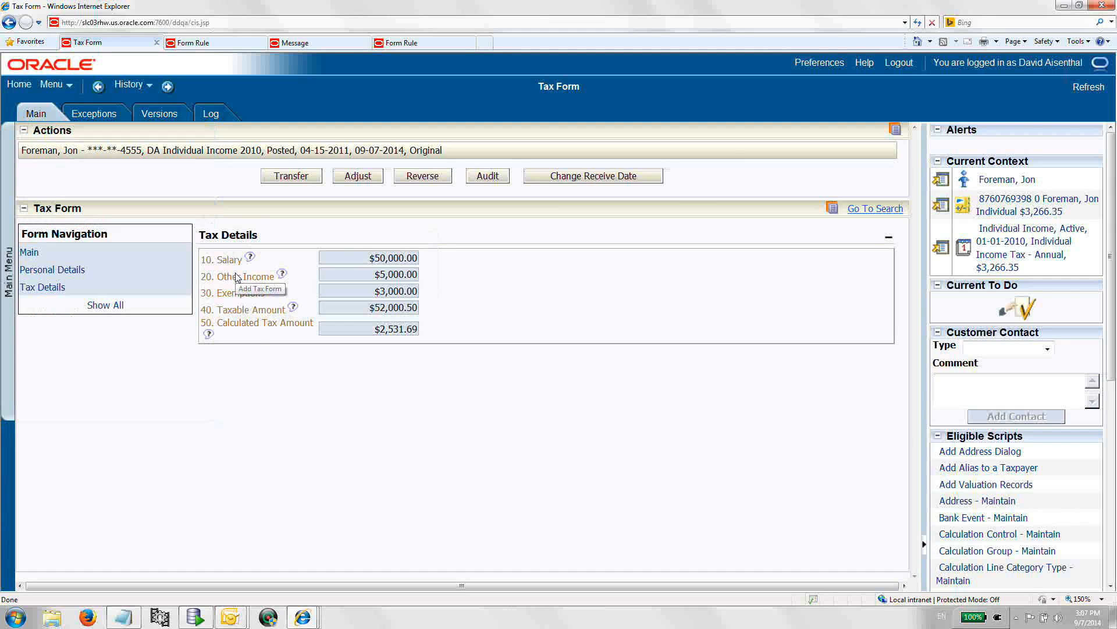
click(398, 153)
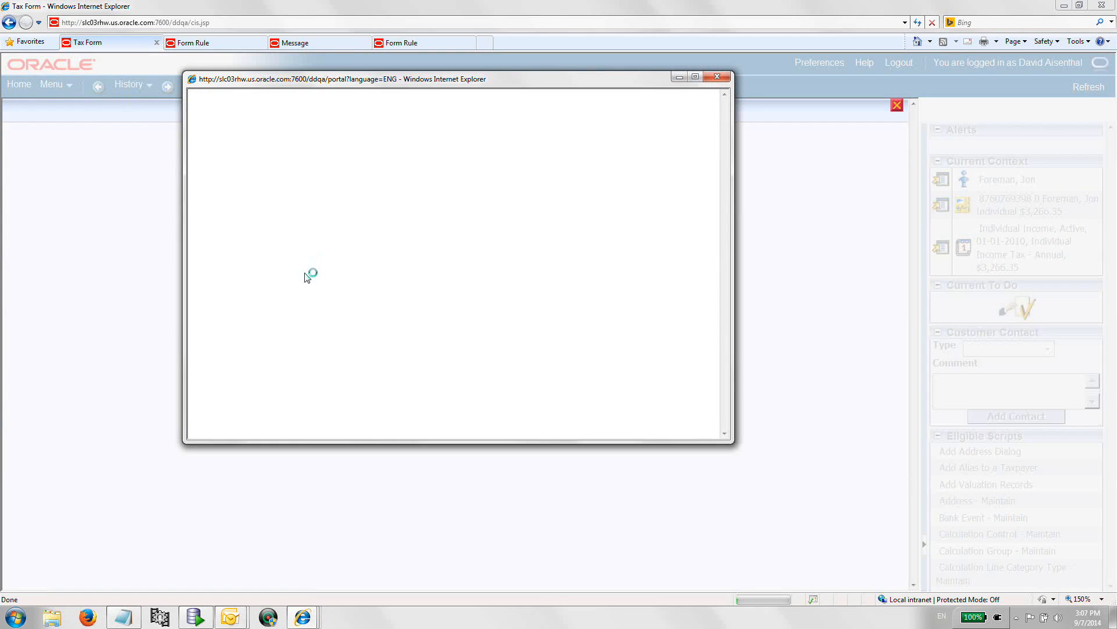
click(281, 142)
text(da)
click(289, 164)
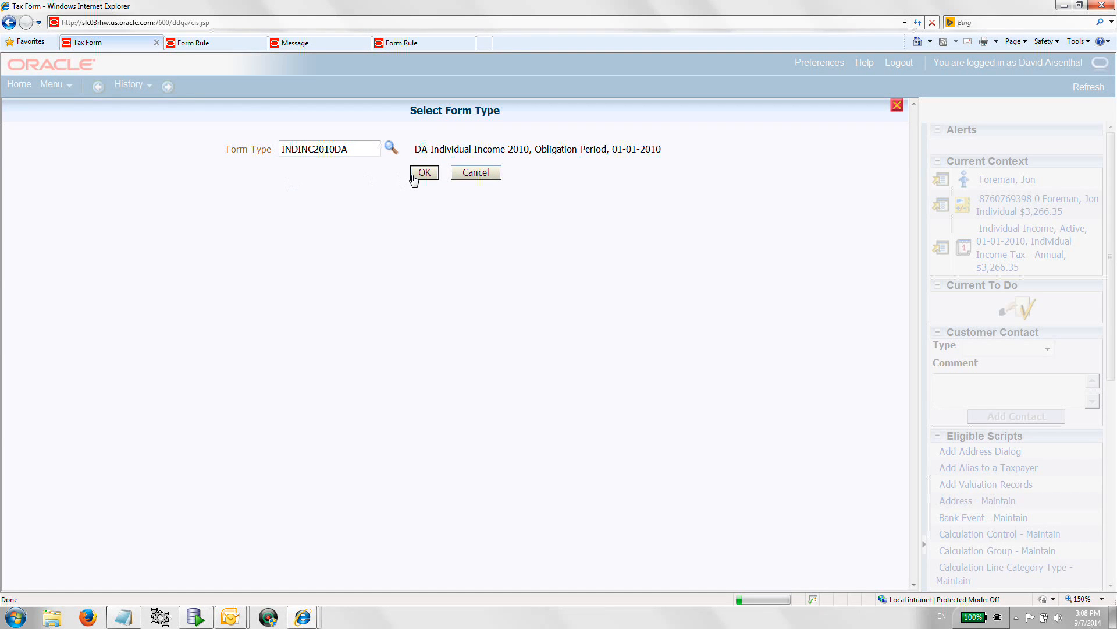
click(414, 176)
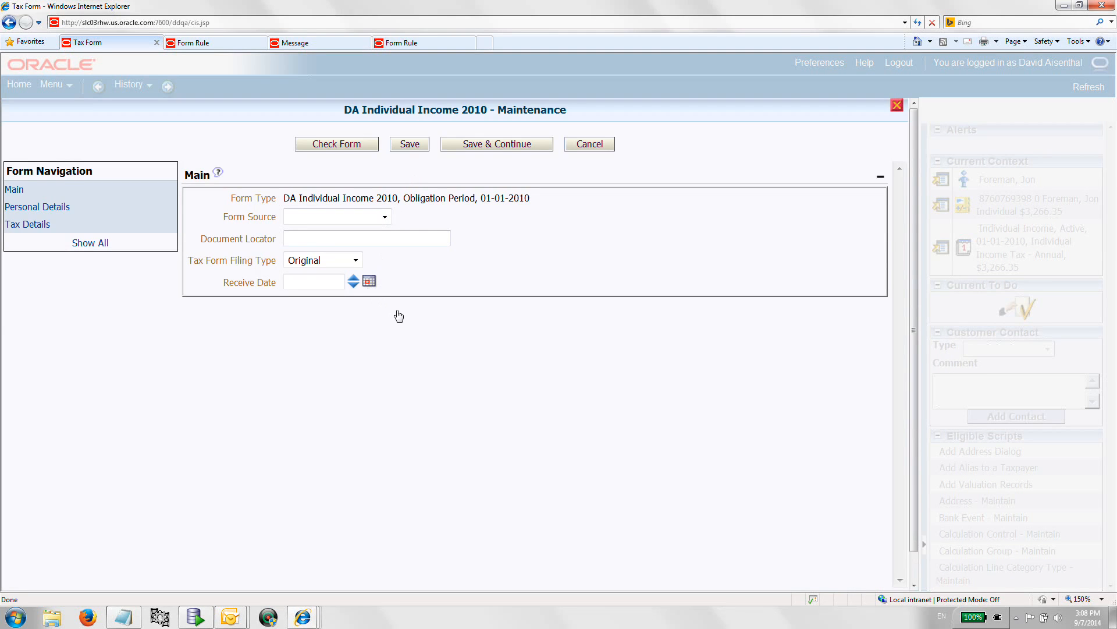
click(369, 282)
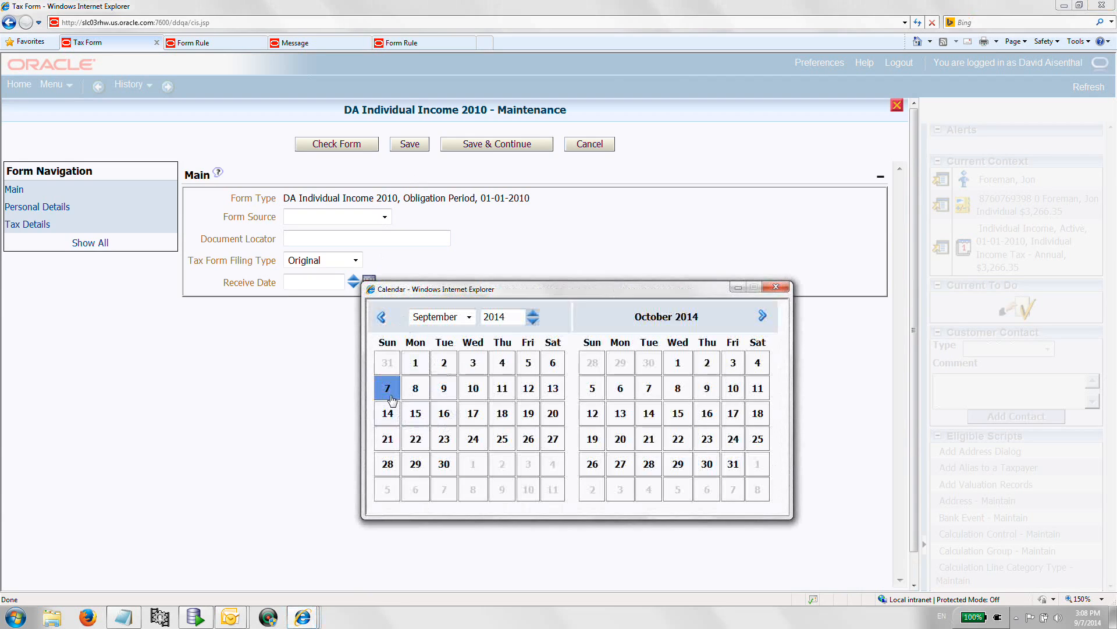
click(391, 397)
Fill in the form's Personal Details with the first name, last name, ID type Social security number and the ID number.
click(65, 207)
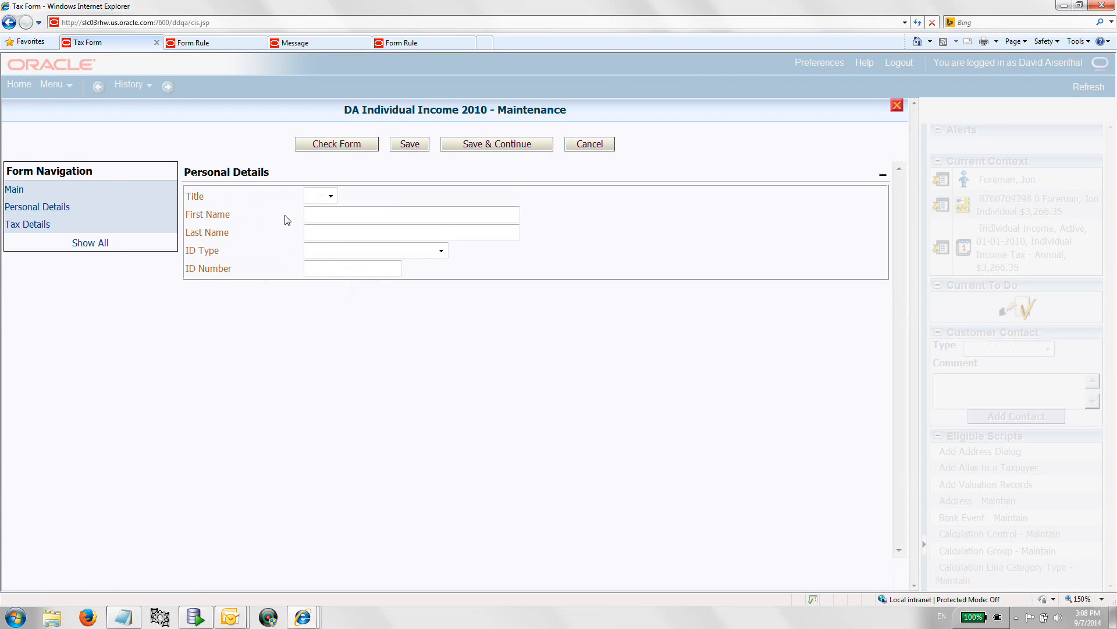
click(330, 195)
click(375, 214)
text(nn)
click(360, 235)
text(nn)
click(441, 250)
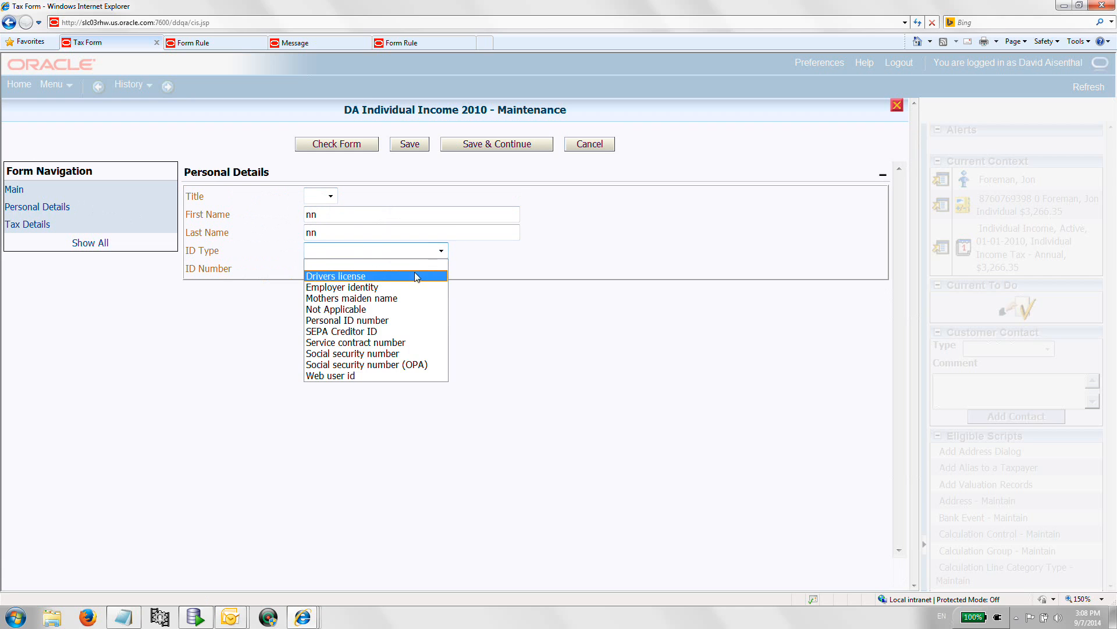
click(379, 354)
click(324, 271)
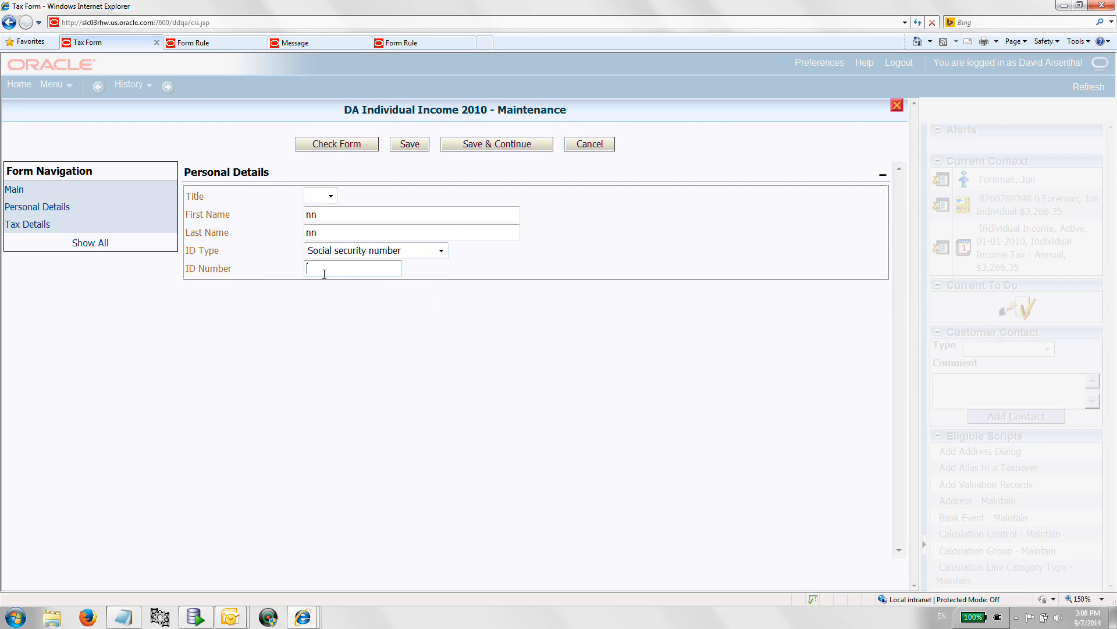
text(222-00-9999)
Enter a salary of 1,000 and a taxable amount of 700 in the form's Tax Details.
click(44, 224)
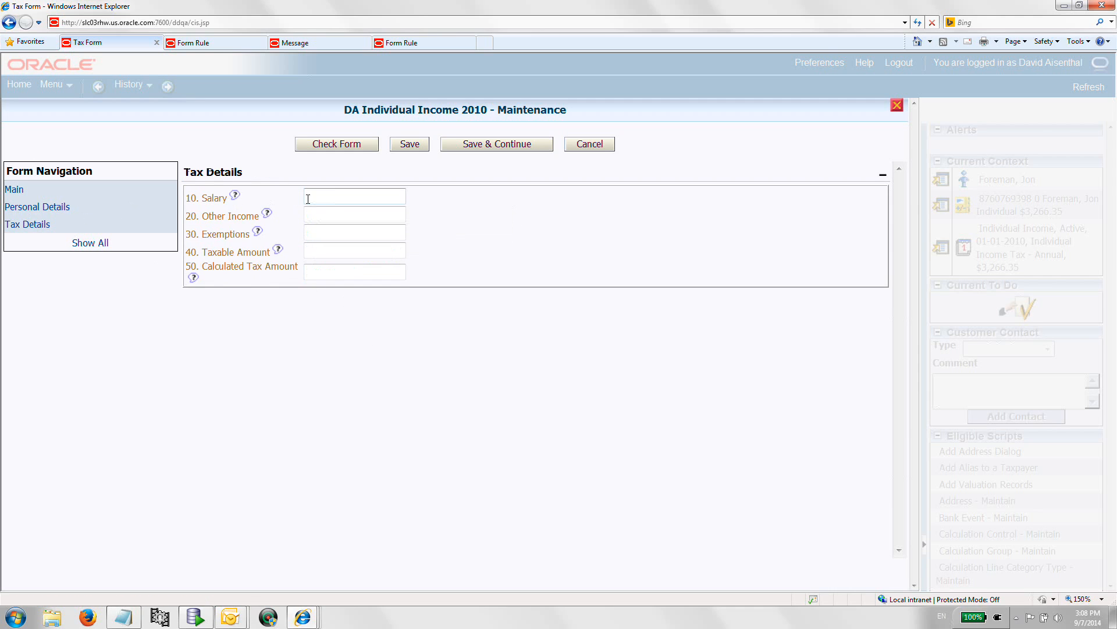
text(1,000)
key(Tab)
click(358, 253)
text(700)
click(371, 268)
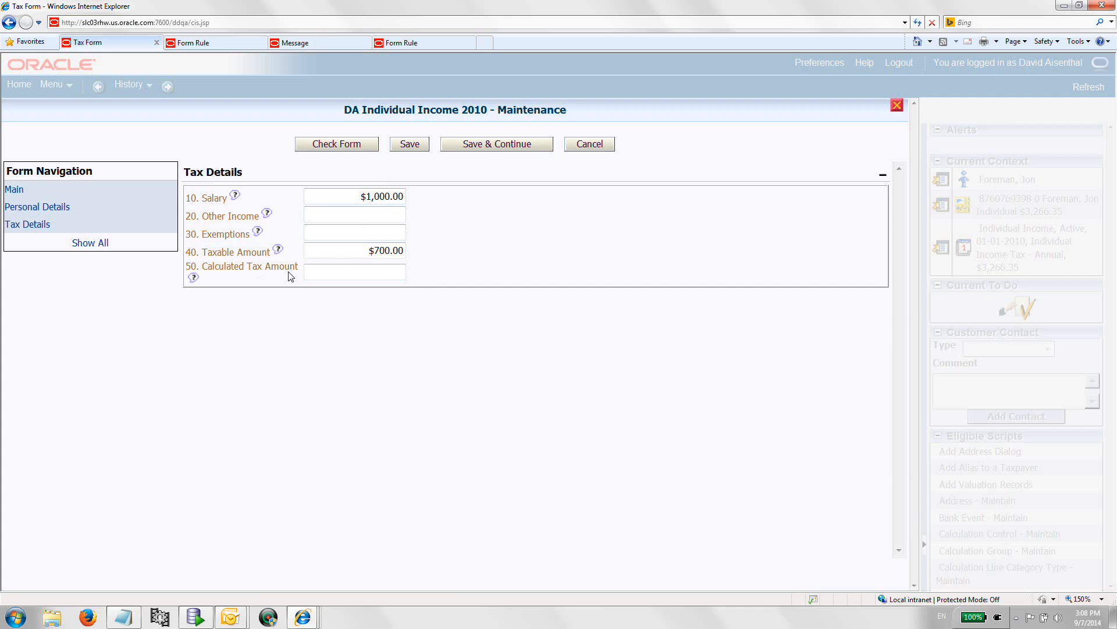
drag(358, 252, 423, 249)
click(383, 272)
Check the Rule Action of the taxable amount validation rule, and save and validate the new tax form.
click(193, 42)
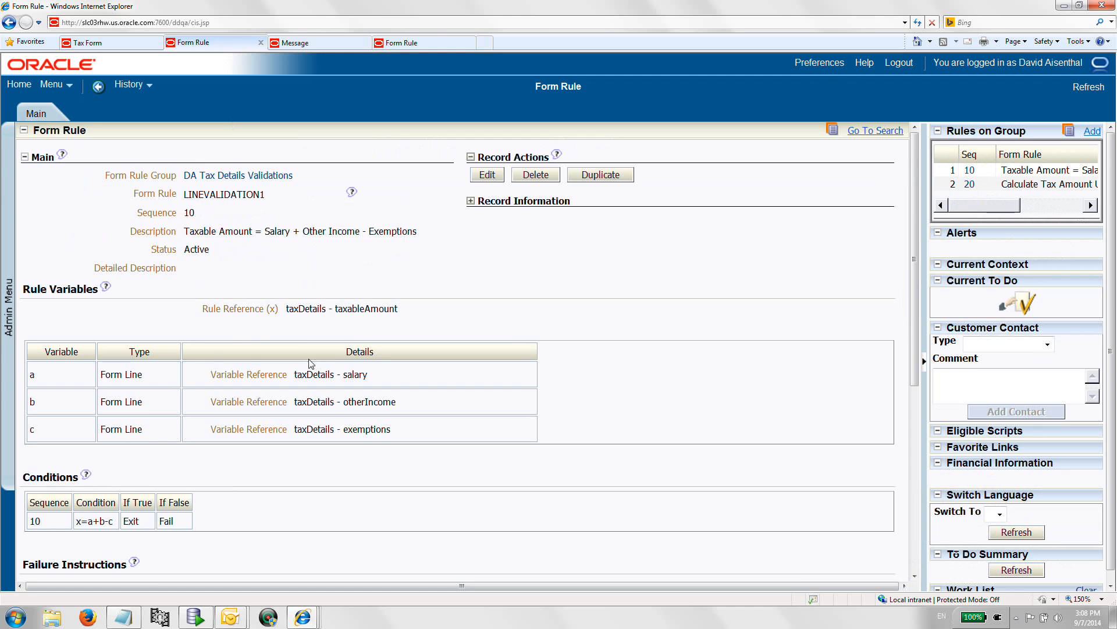
scroll(313, 355, down, 5)
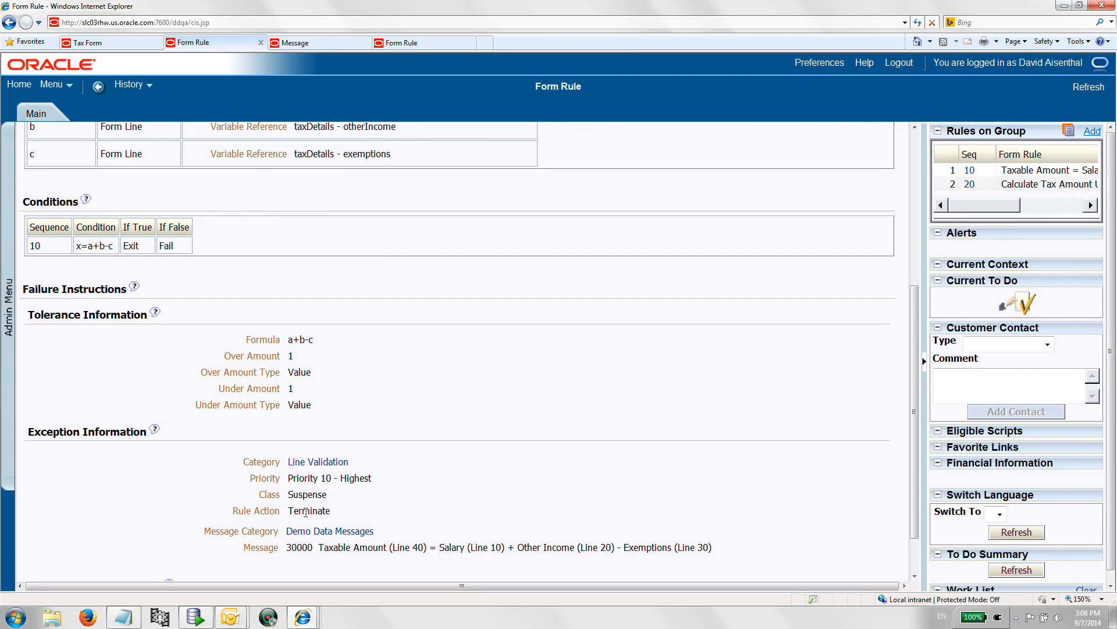
click(132, 46)
click(422, 147)
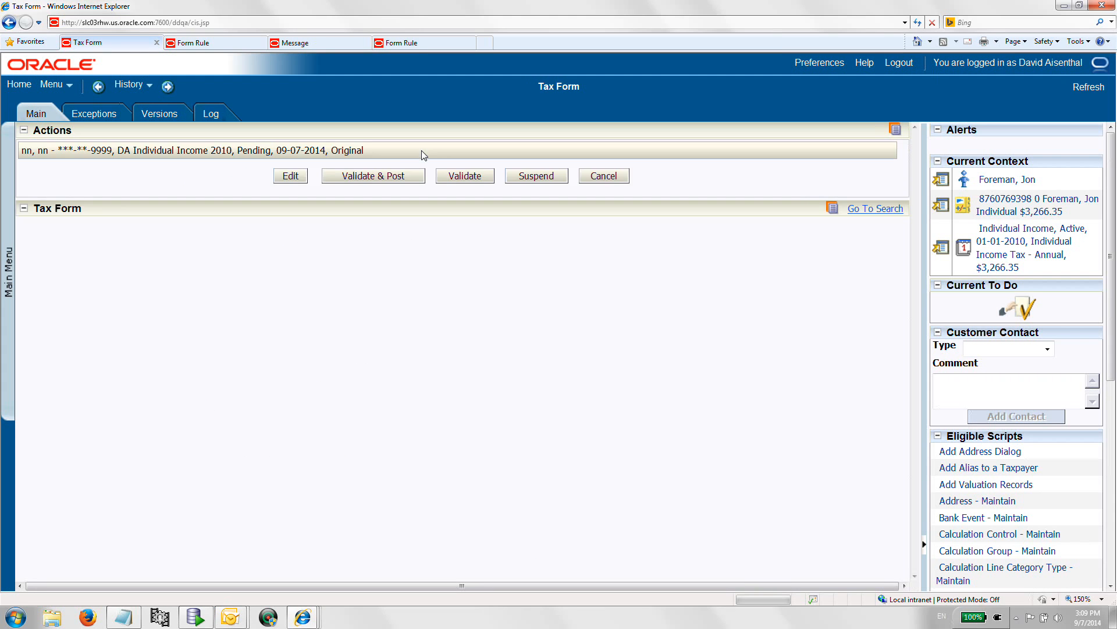
click(455, 183)
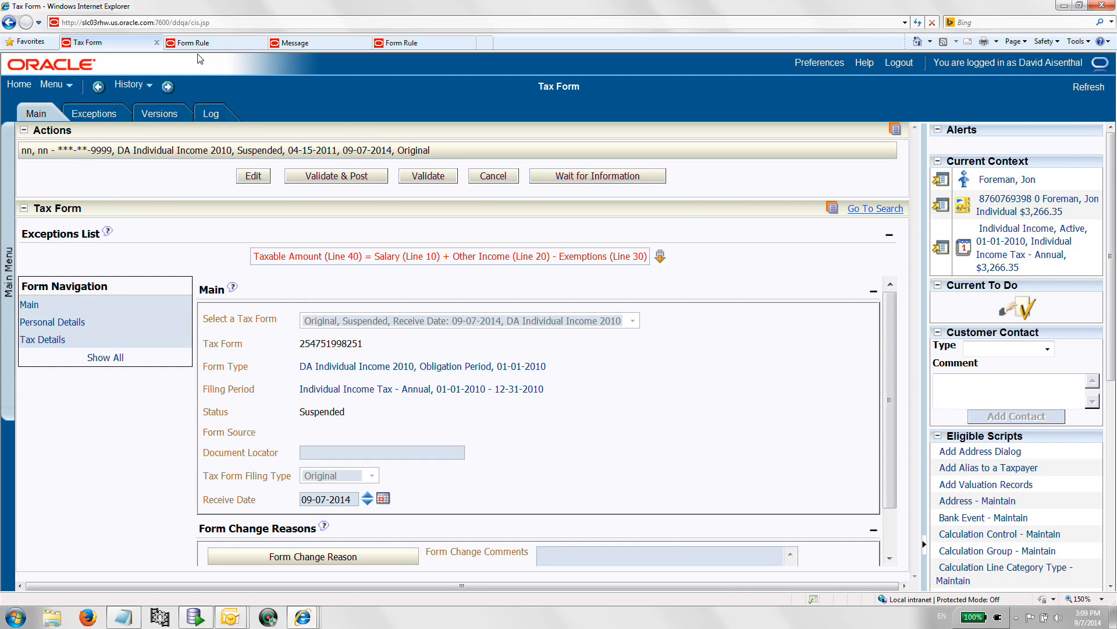
Compare the form's exception and tax details with the validation rule's message and tolerance information.
click(187, 43)
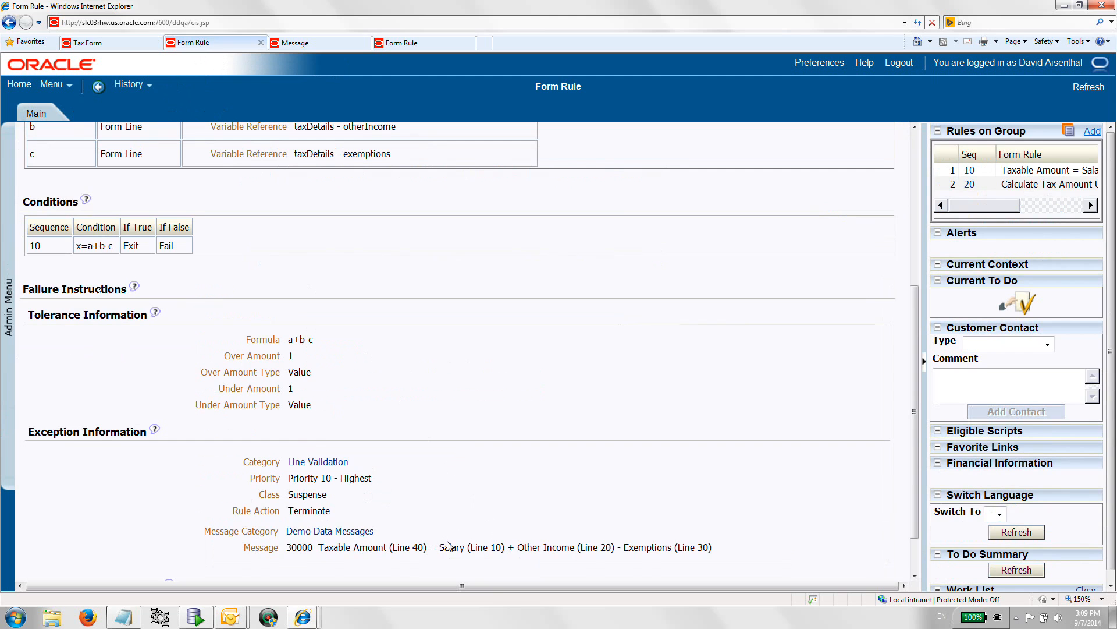
click(129, 43)
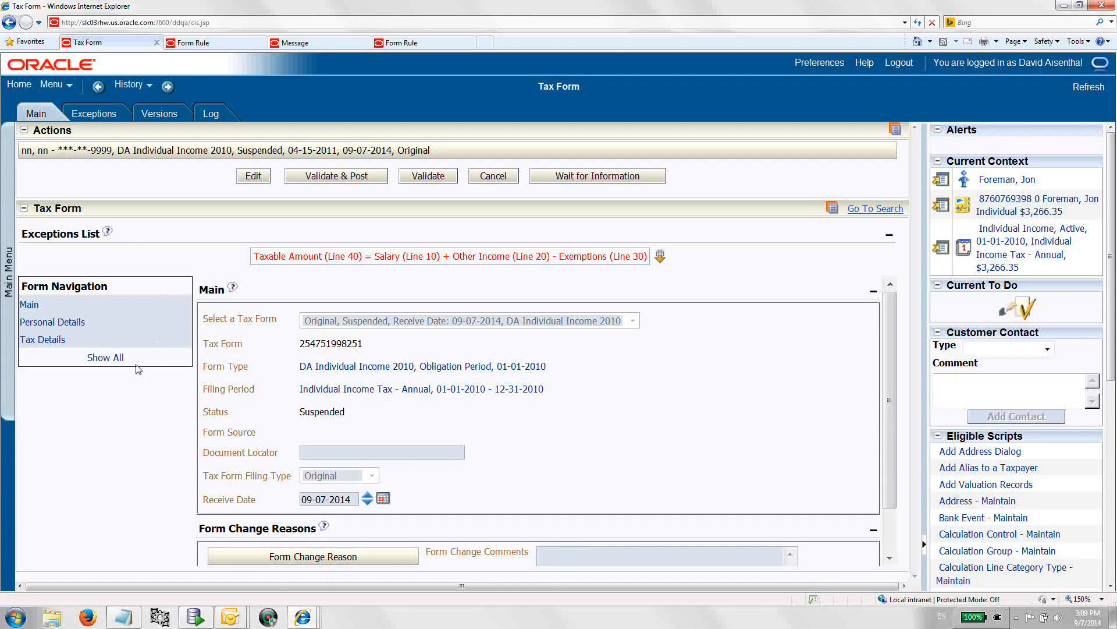
click(64, 345)
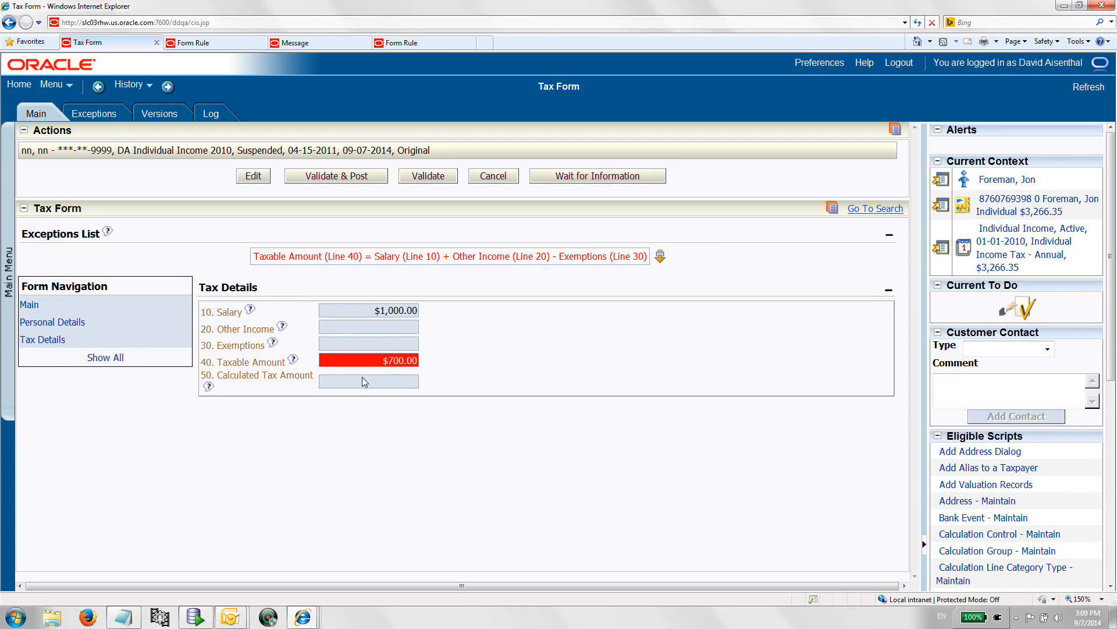
key(ctrl+Tab)
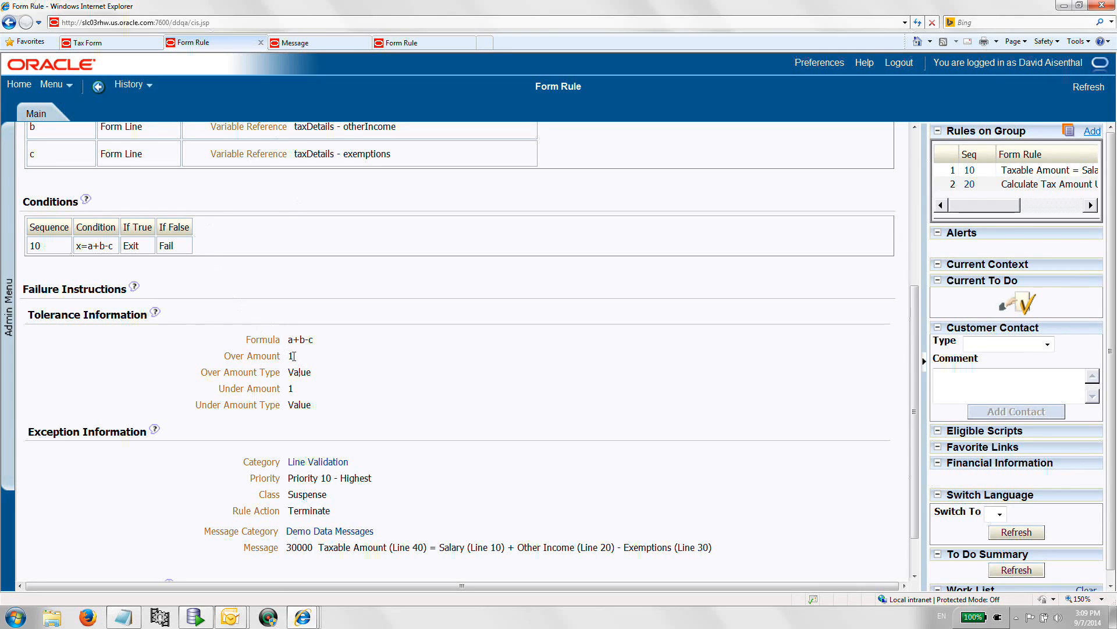
click(117, 43)
Edit the suspended form, set the taxable amount in its Tax Details to 999 and save it.
click(256, 176)
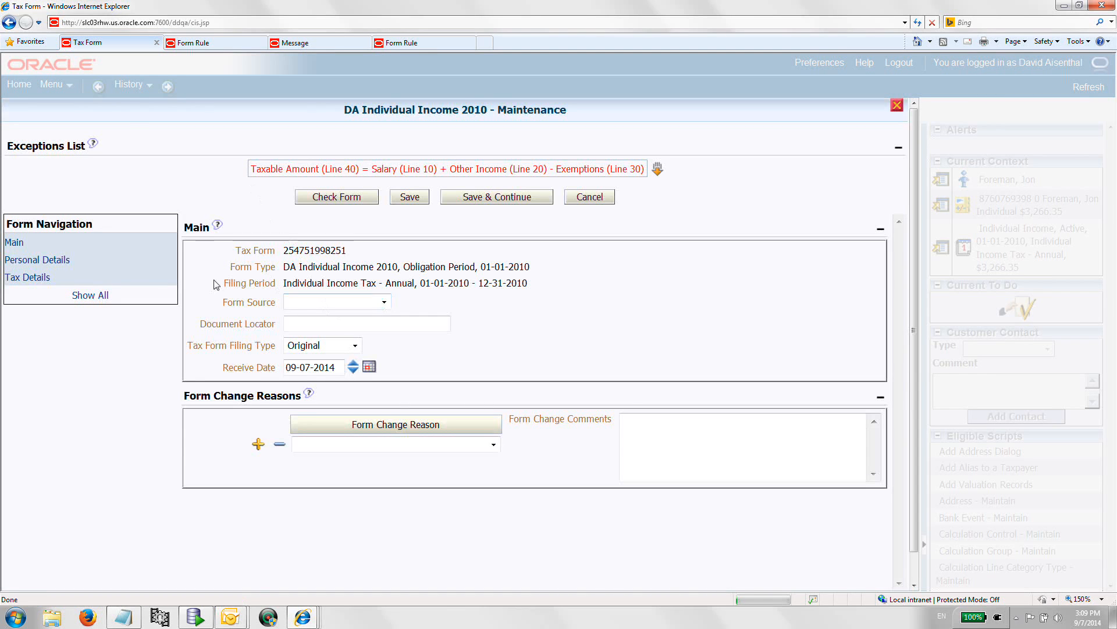
click(59, 263)
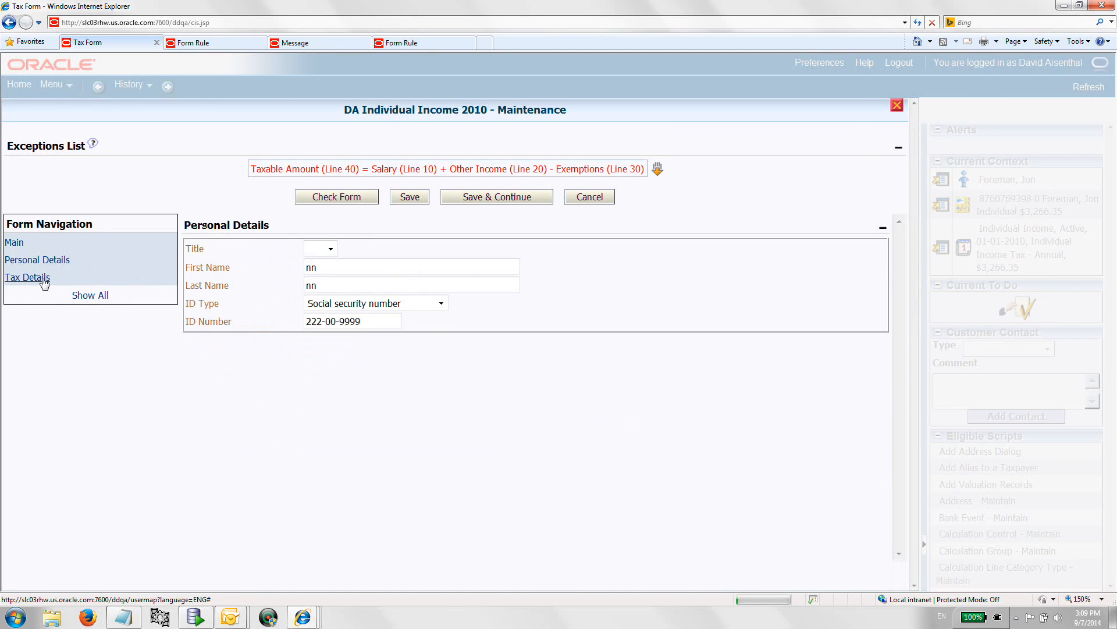
click(41, 278)
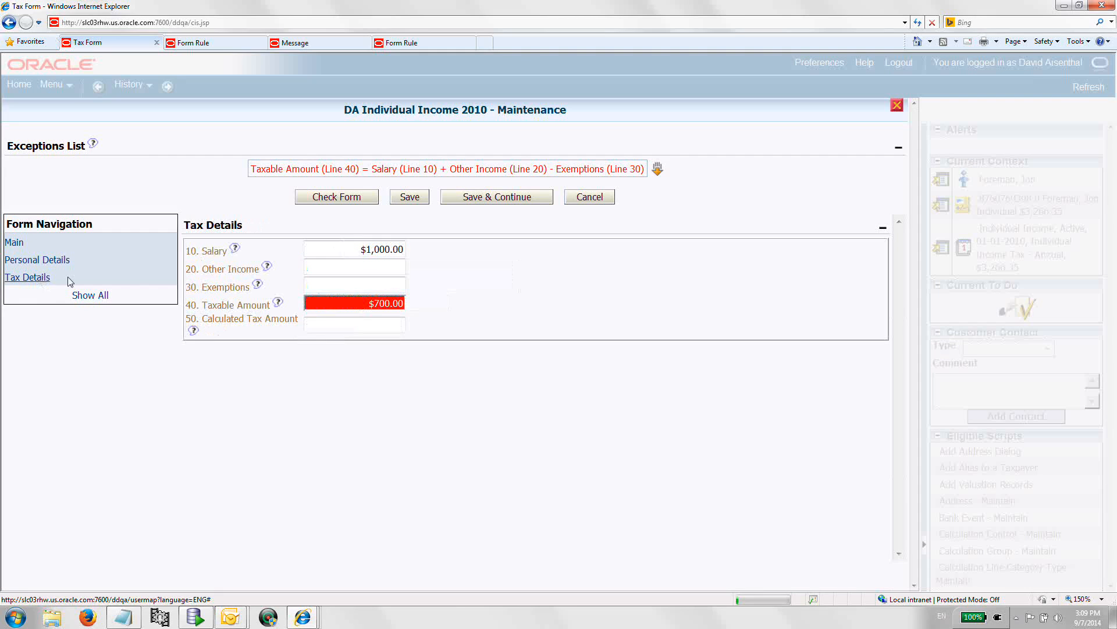
click(399, 306)
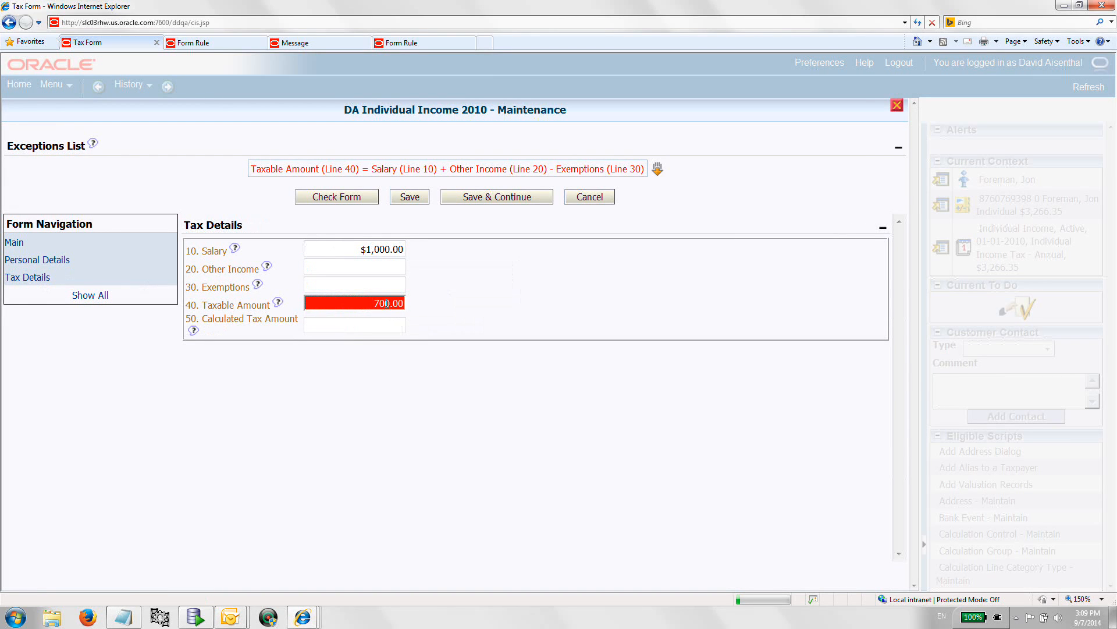
text(999)
click(394, 320)
click(409, 197)
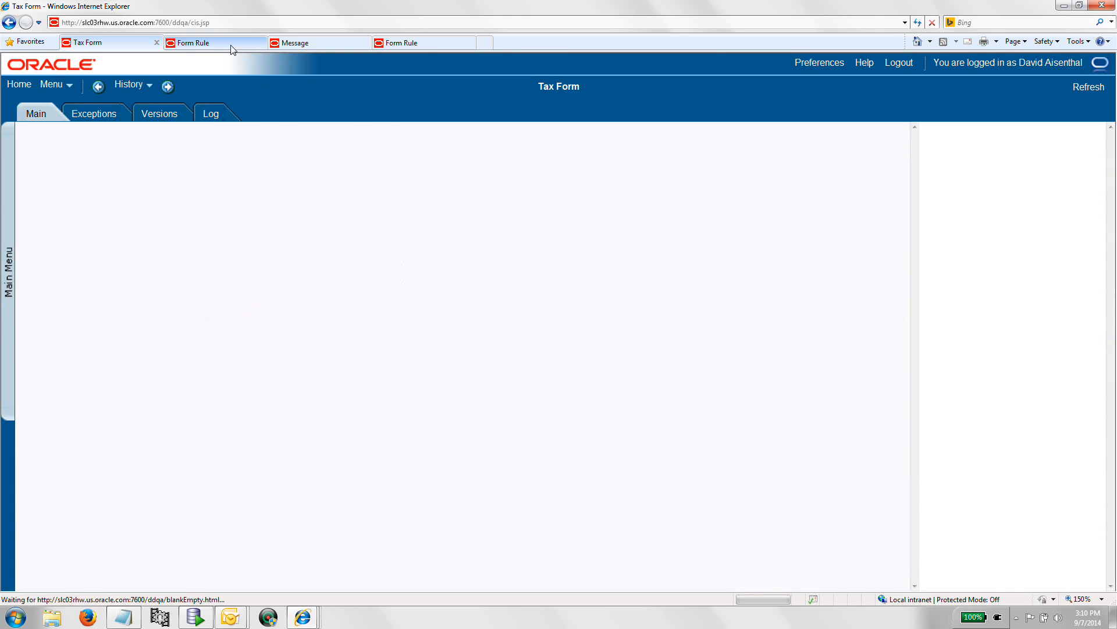
Recheck the rule's tolerance information, validate the form with the changed taxable amount and show its tax details.
click(233, 47)
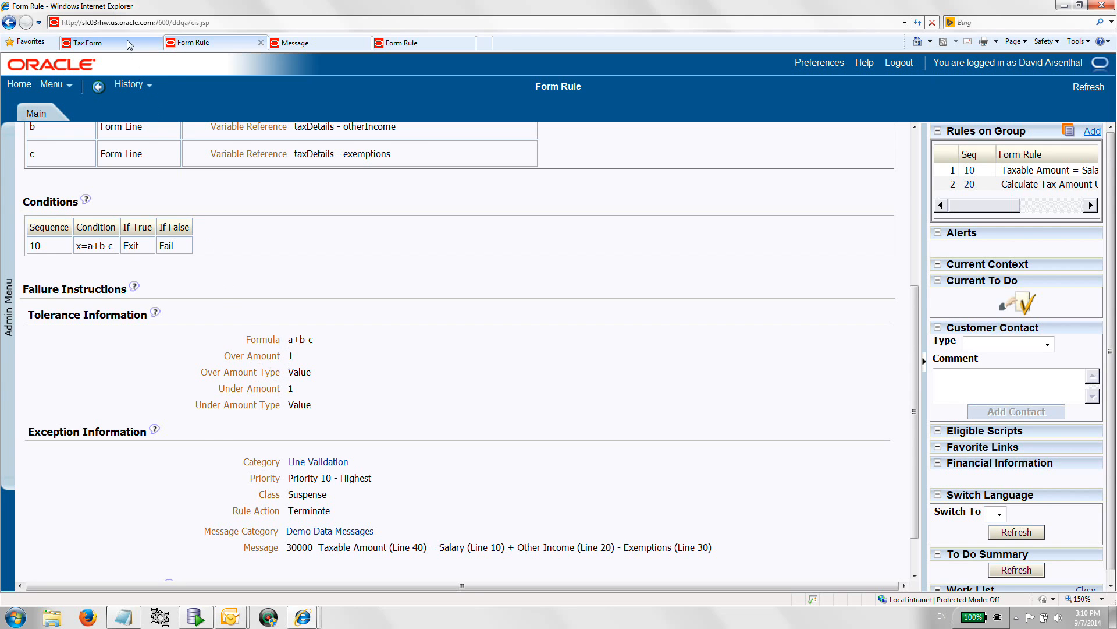
click(87, 43)
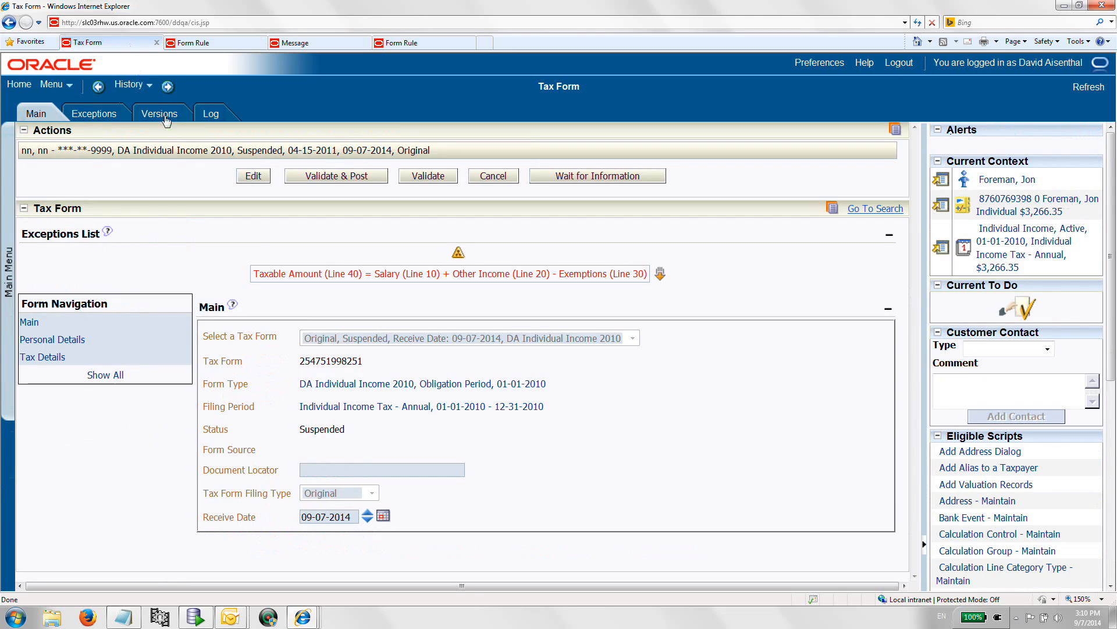
click(67, 341)
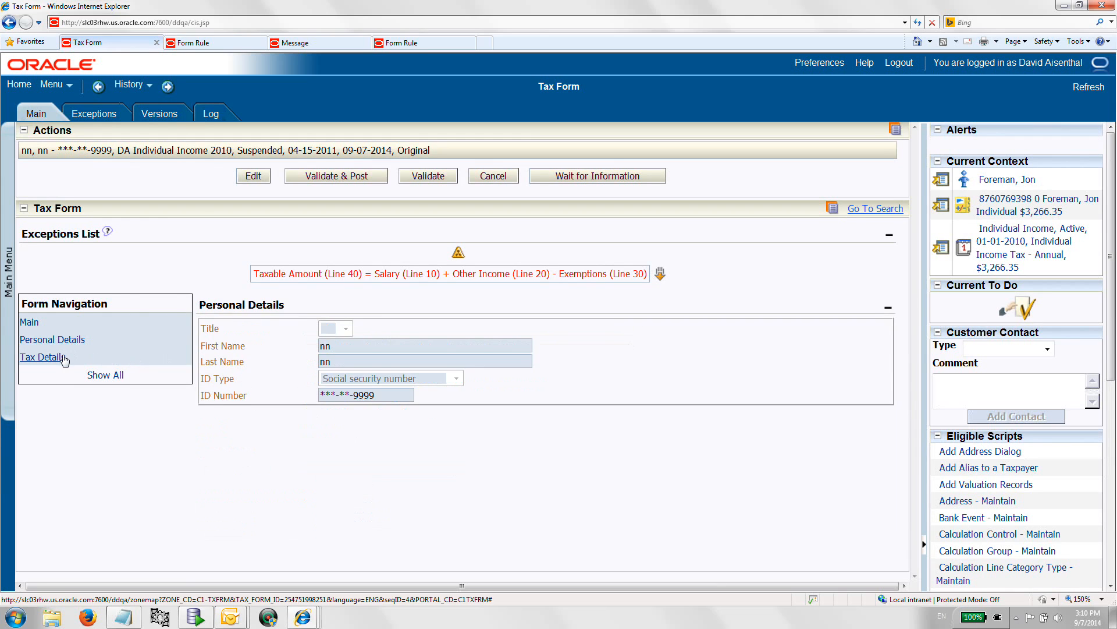
click(64, 358)
click(420, 181)
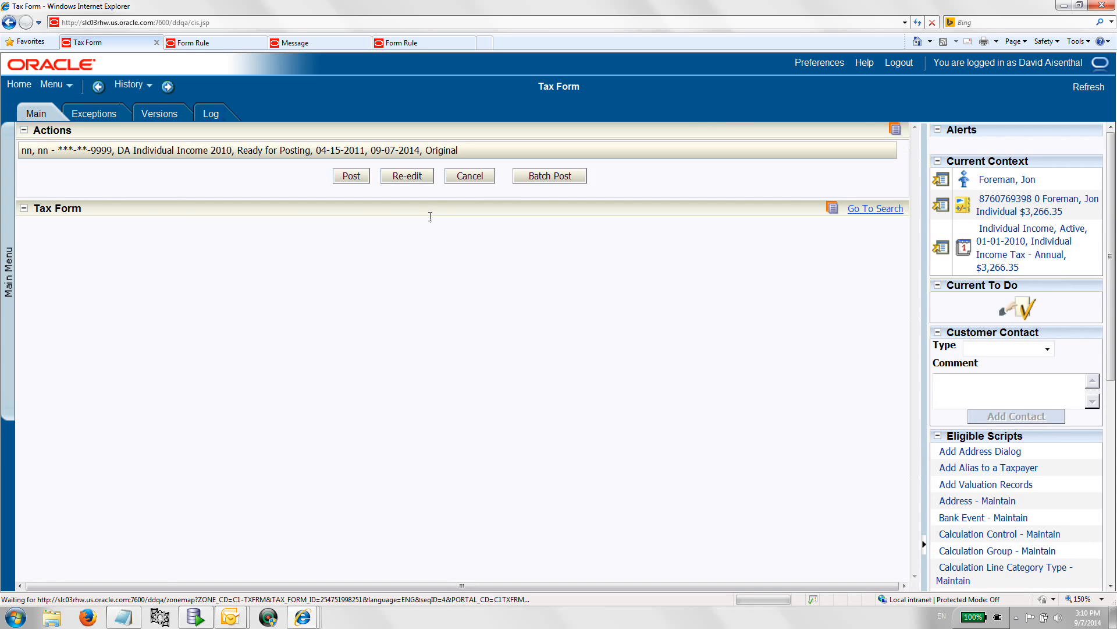
click(45, 287)
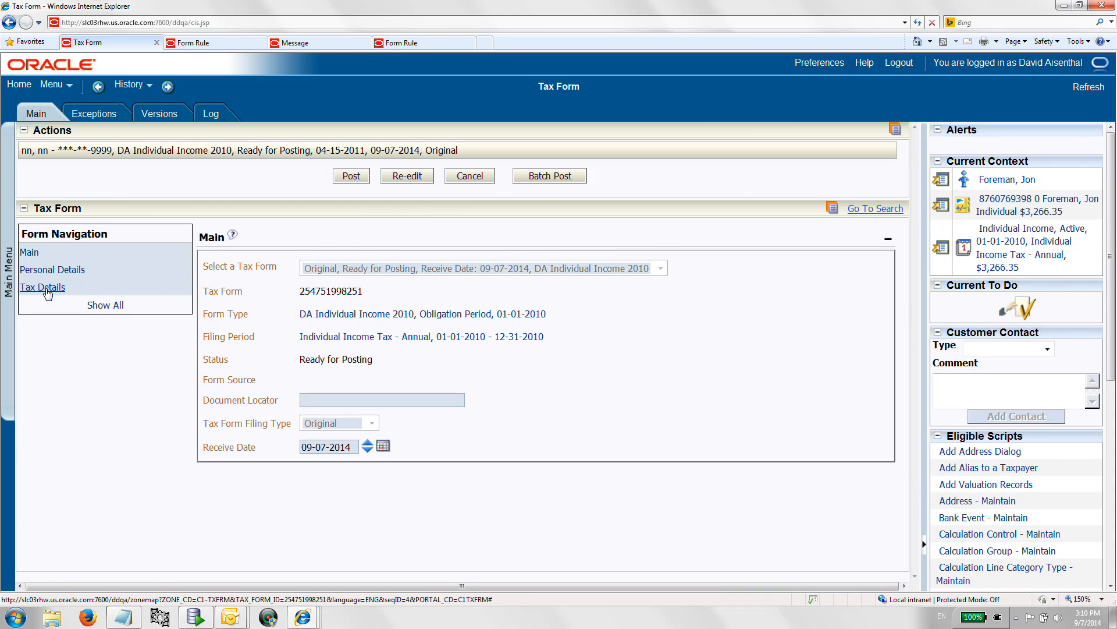
Re-edit the form with a taxable amount of 998.99, save it and validate it again.
click(405, 177)
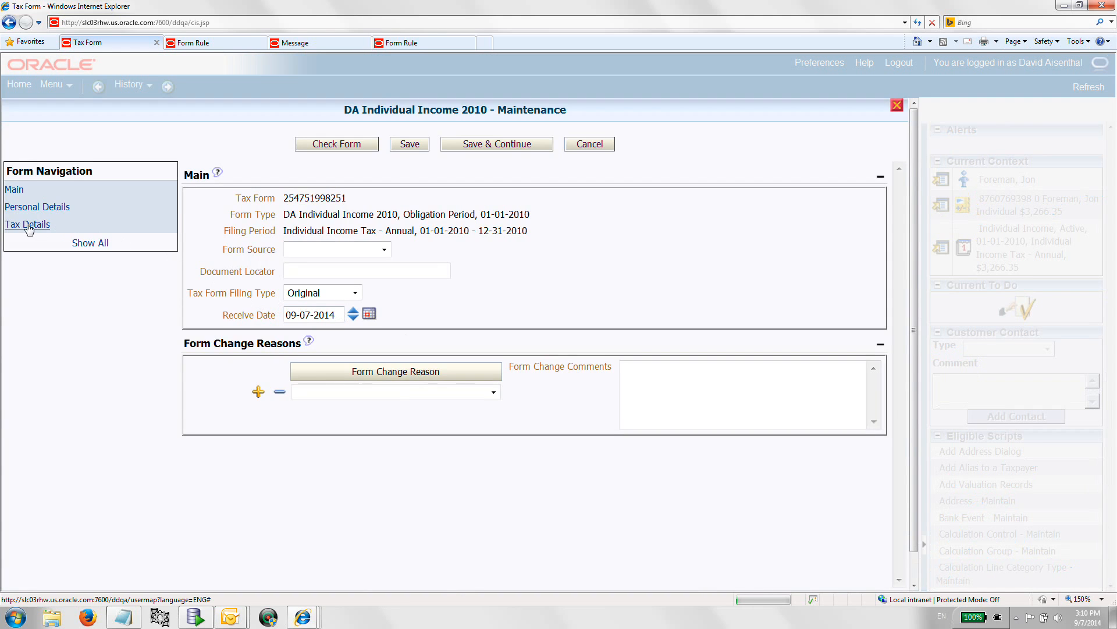
click(387, 253)
click(390, 254)
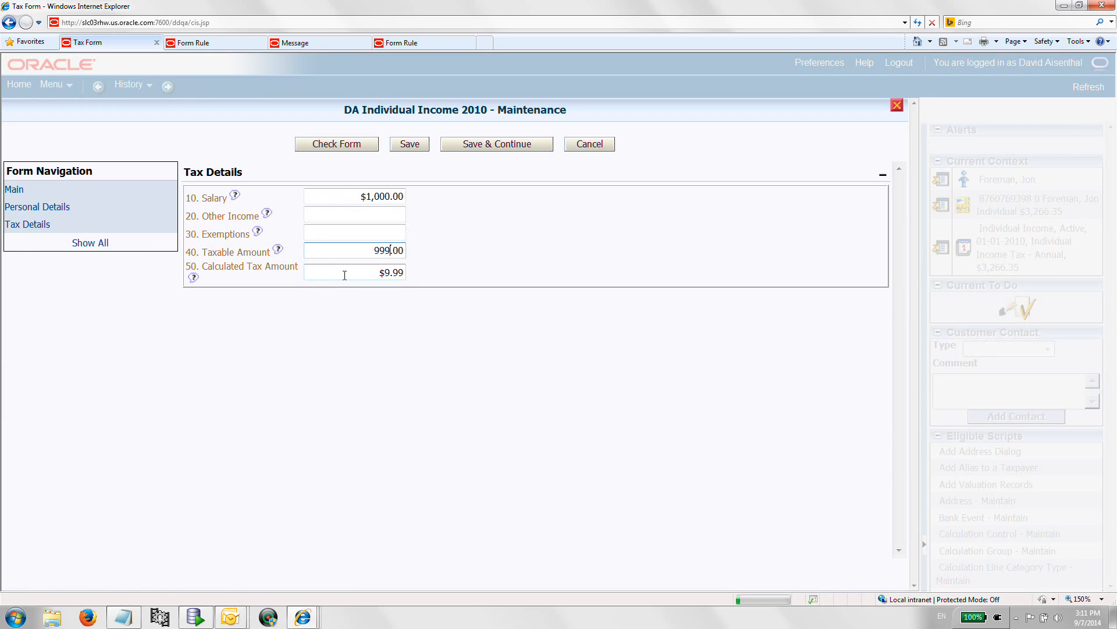
text(8)
drag(394, 250, 409, 258)
text(99)
key(Tab)
click(411, 146)
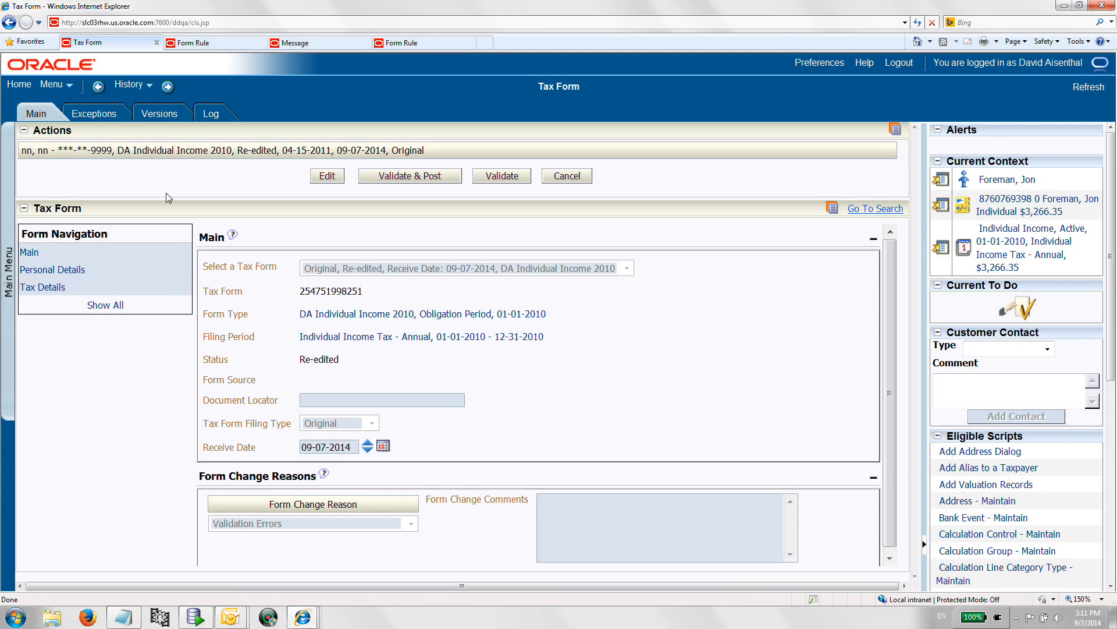
click(59, 288)
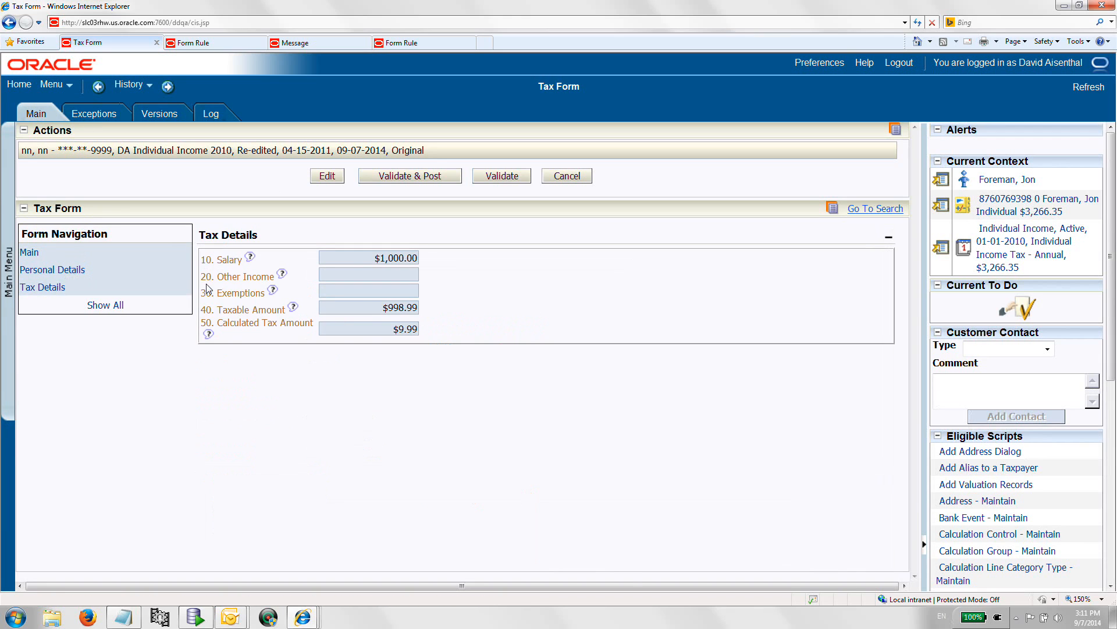
click(486, 178)
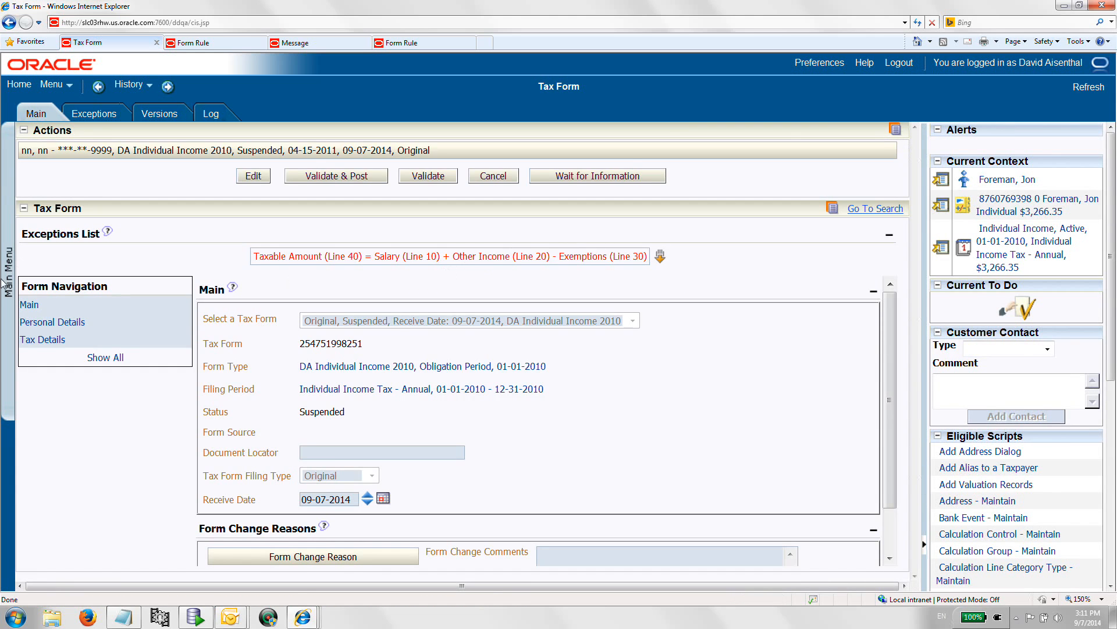
Compare the taxable amount in the form's Tax Details with the validation rule's tolerance and exception information.
click(33, 341)
click(379, 362)
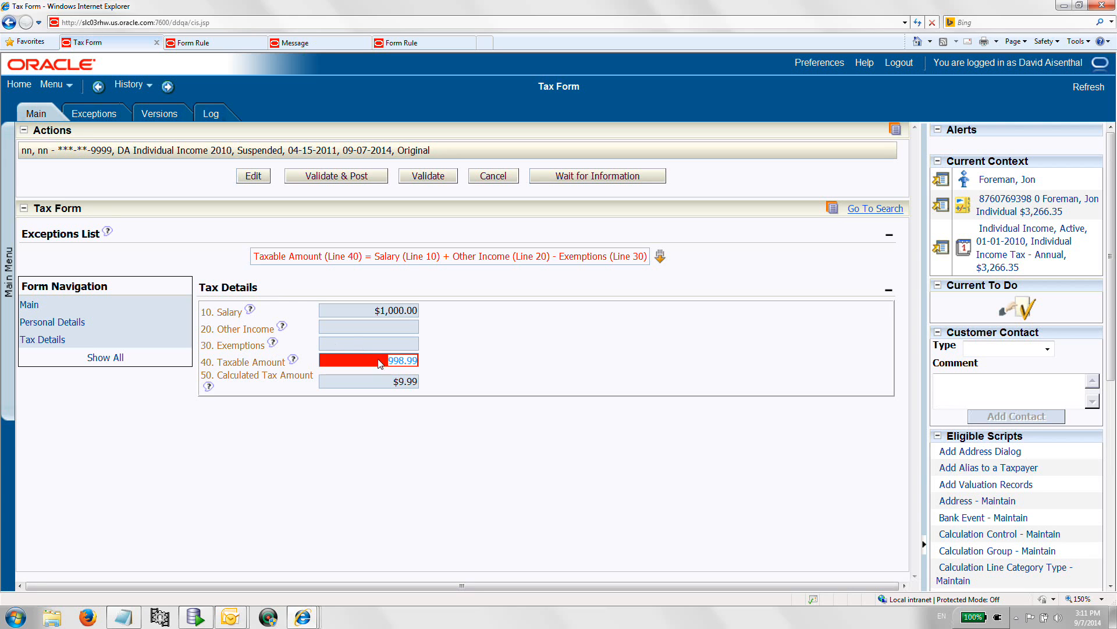
click(228, 49)
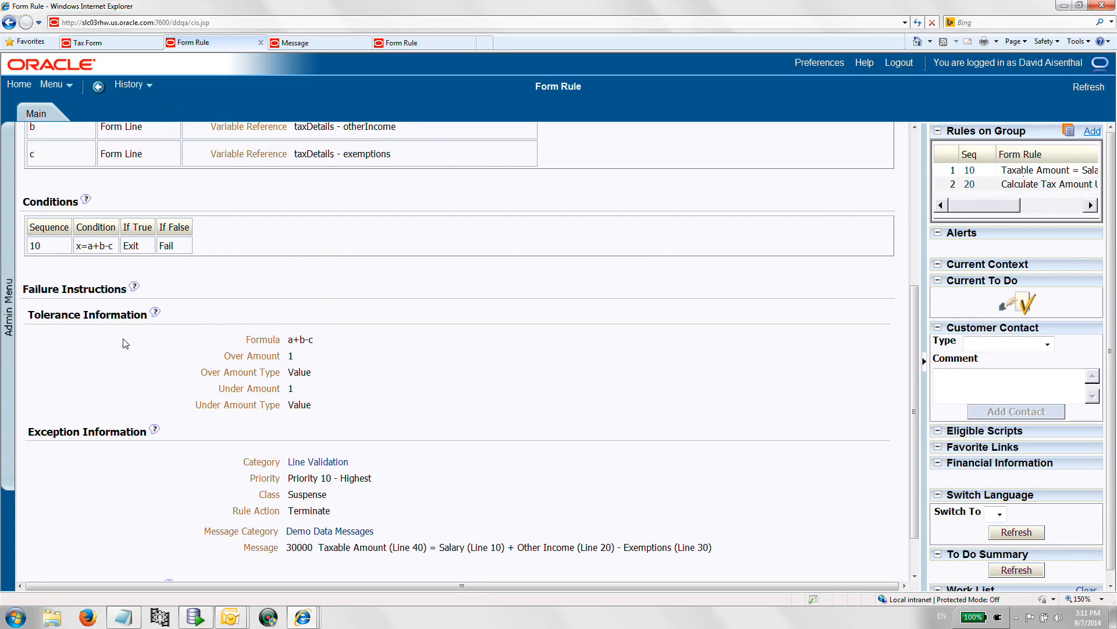
scroll(179, 361, down, 1)
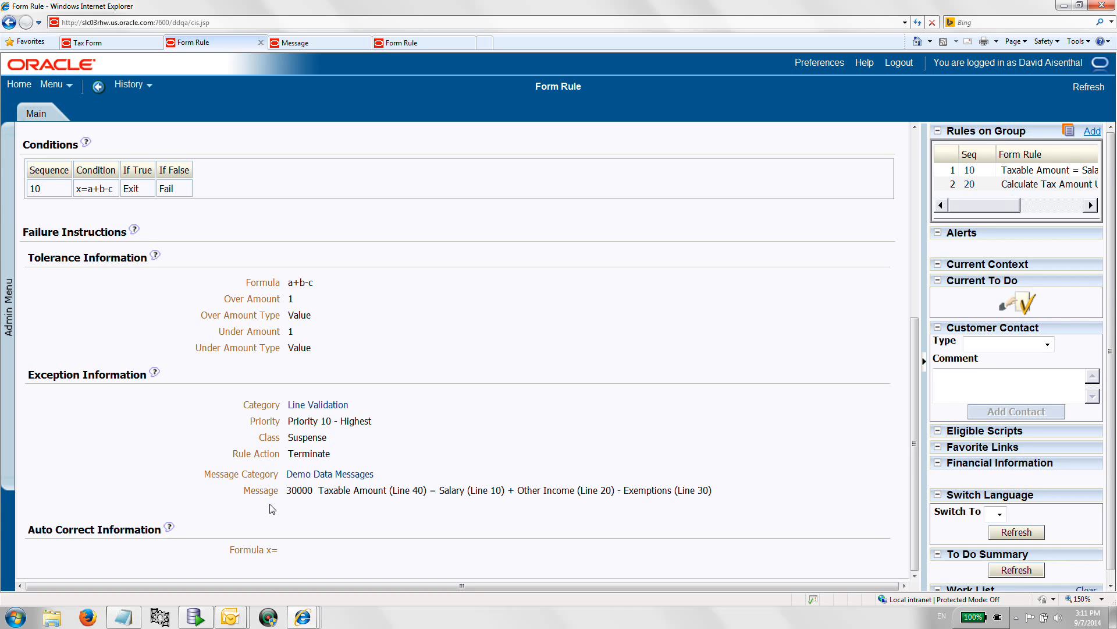
scroll(680, 411, up, 5)
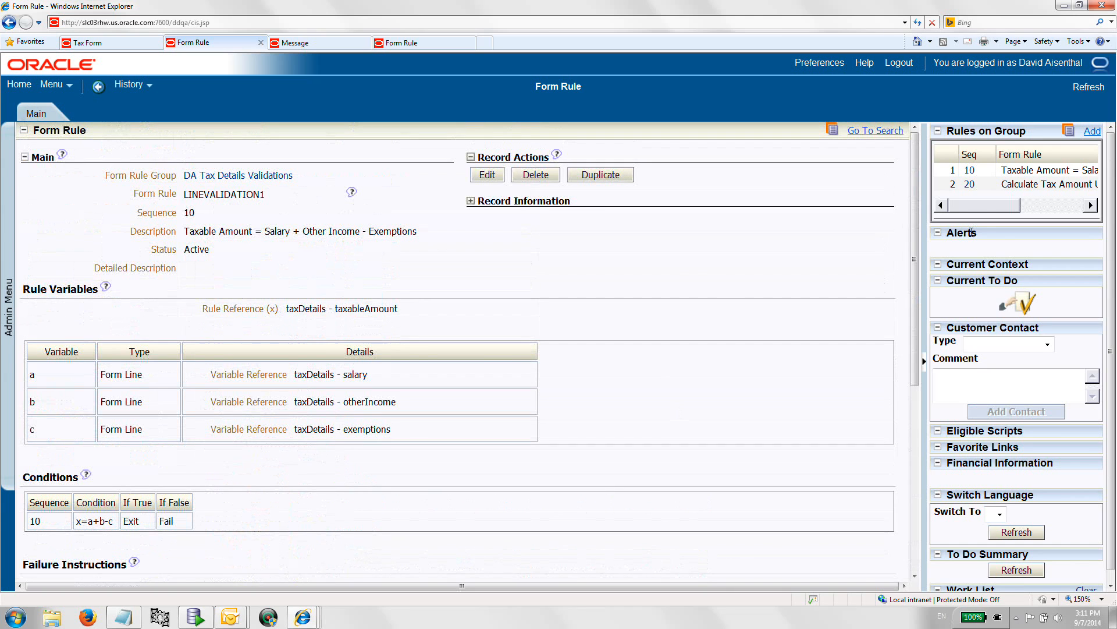
Open the Calculate Tax Amount Using Rate rule and review its business object and algorithm description.
click(969, 185)
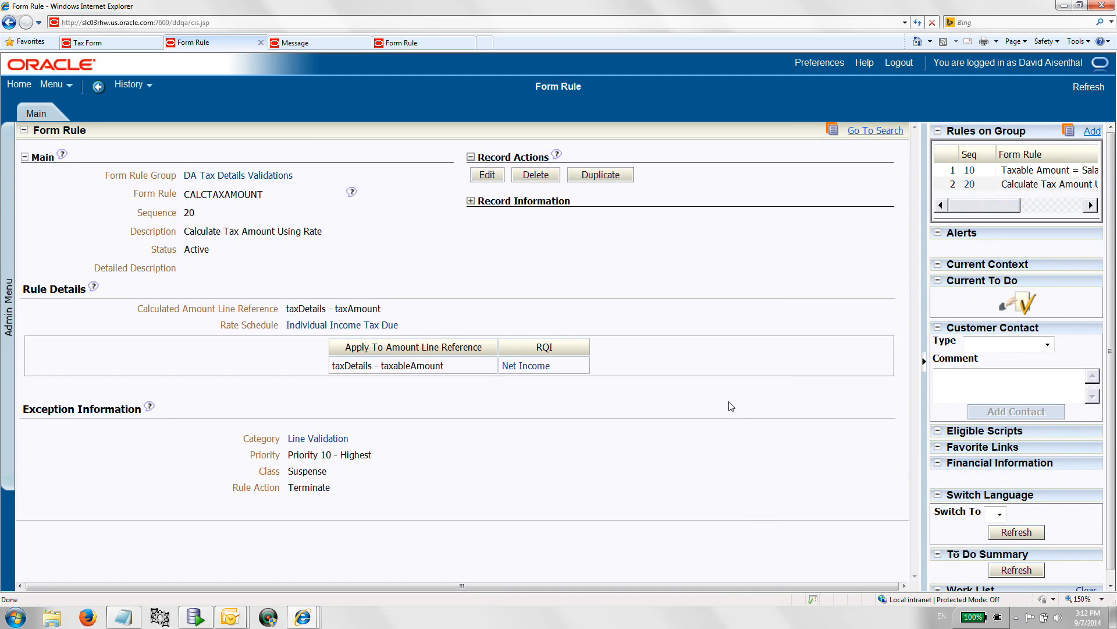
click(471, 201)
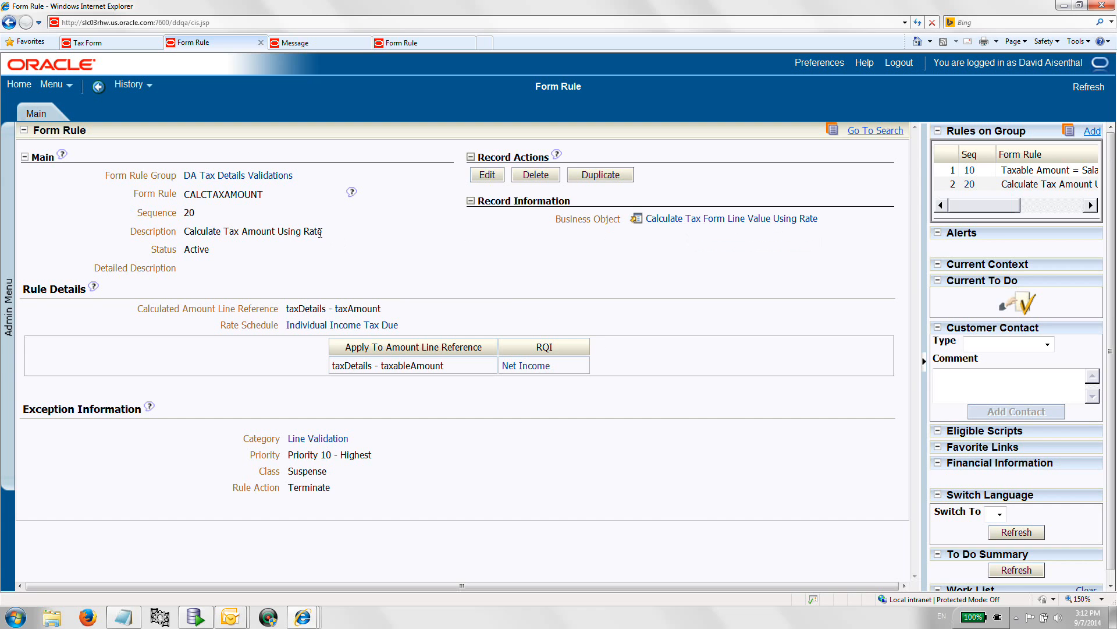
click(352, 193)
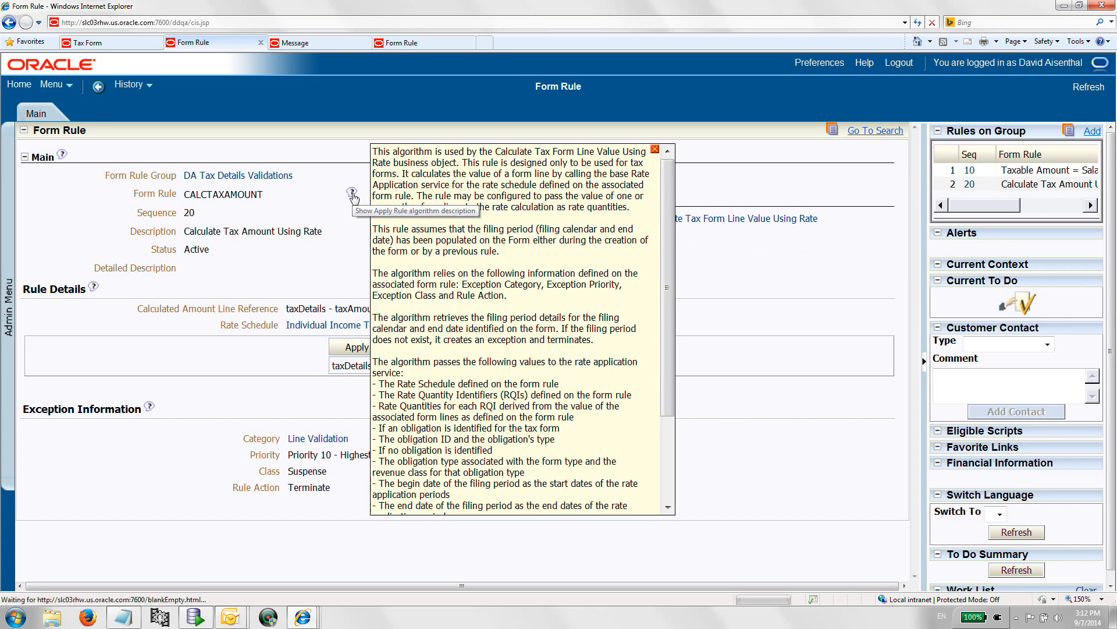
click(654, 150)
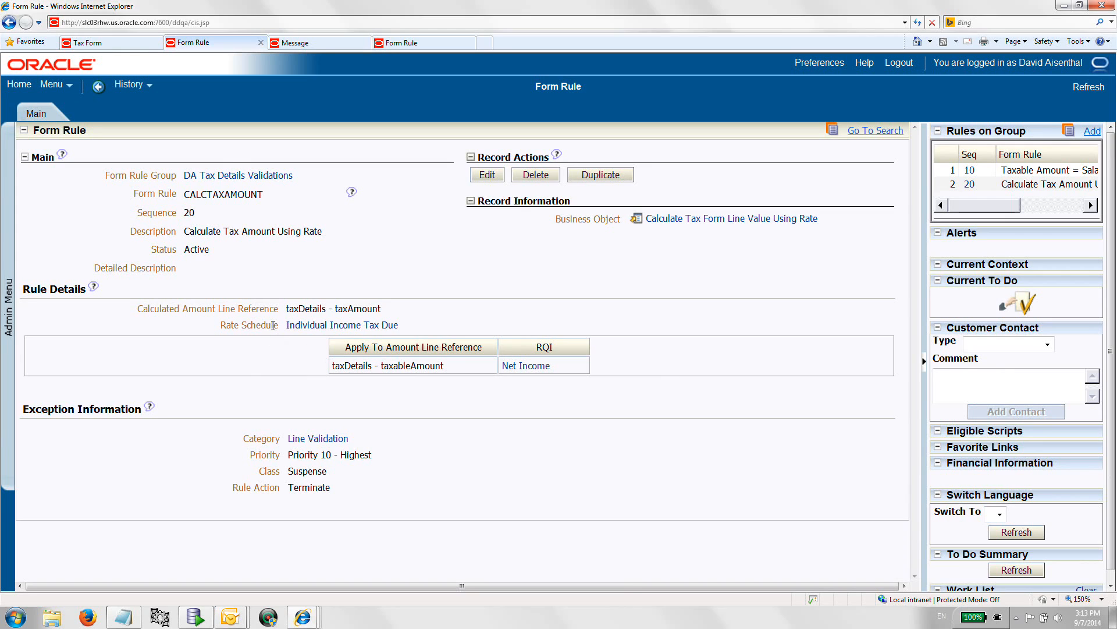
Examine the rule's Individual Income Tax Due rate schedule, listing the 01-01-2007 version's components and opening component 10.
click(319, 327)
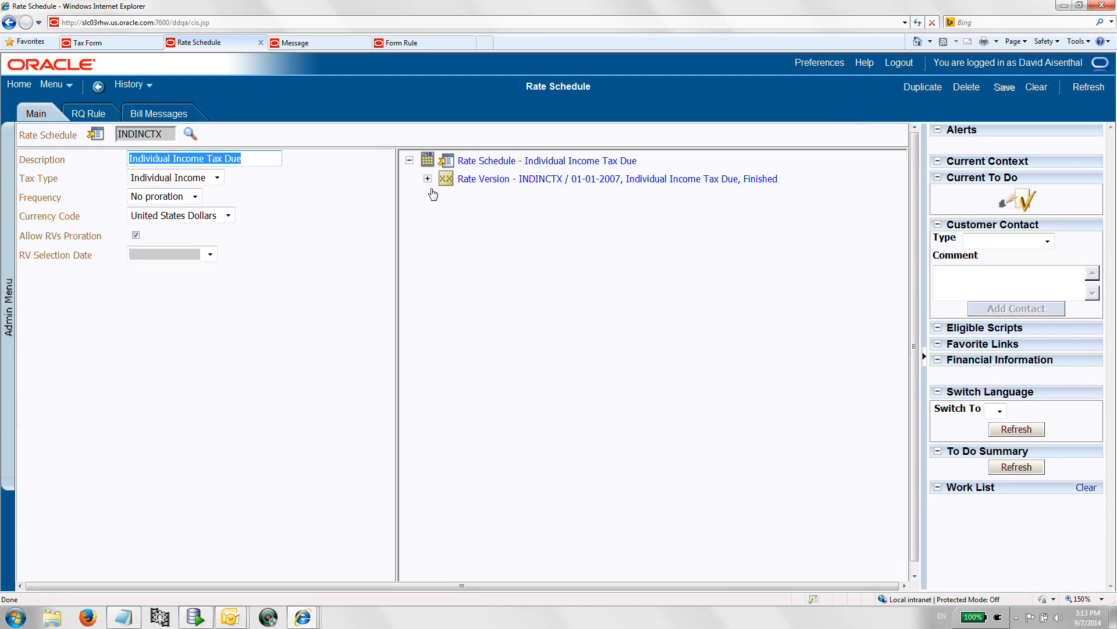
click(428, 180)
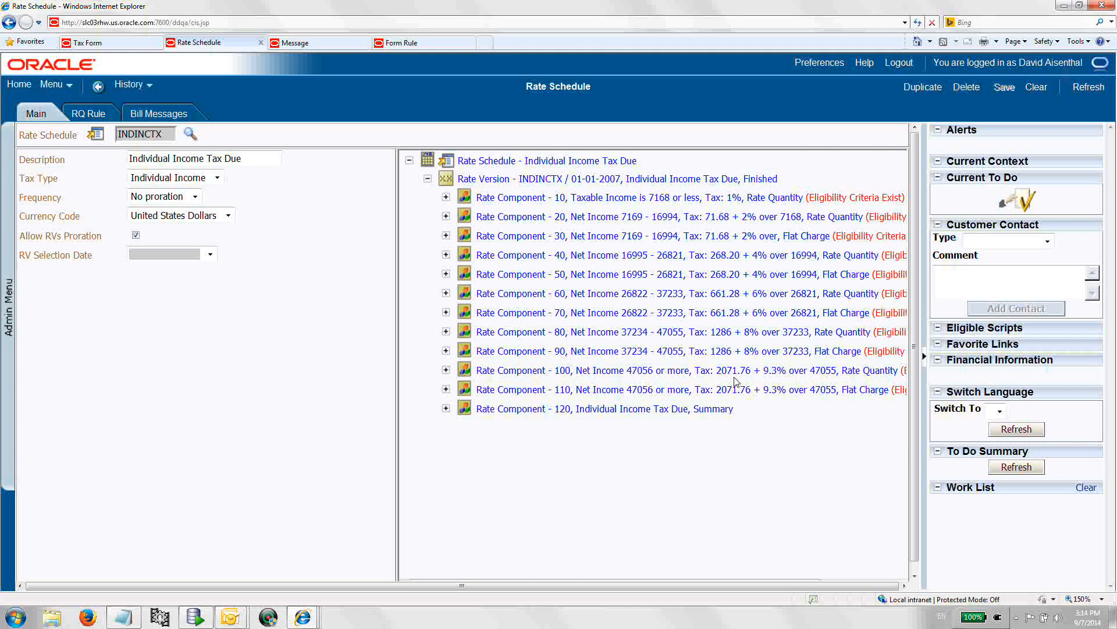
click(648, 199)
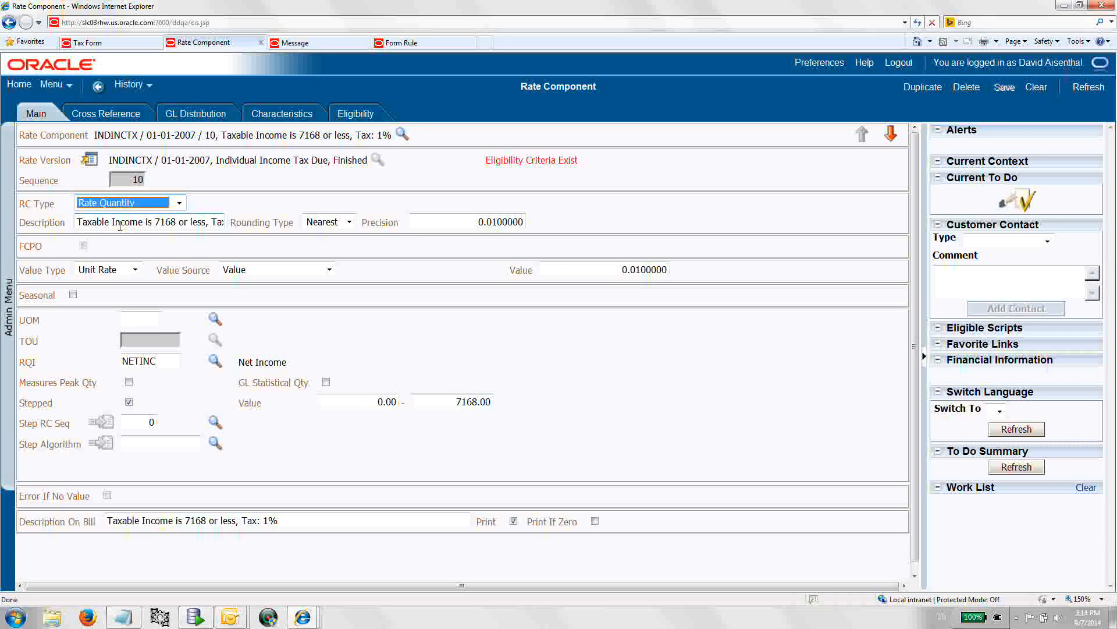
Return to the CALCTAXAMOUNT form rule and reread its algorithm description.
click(125, 84)
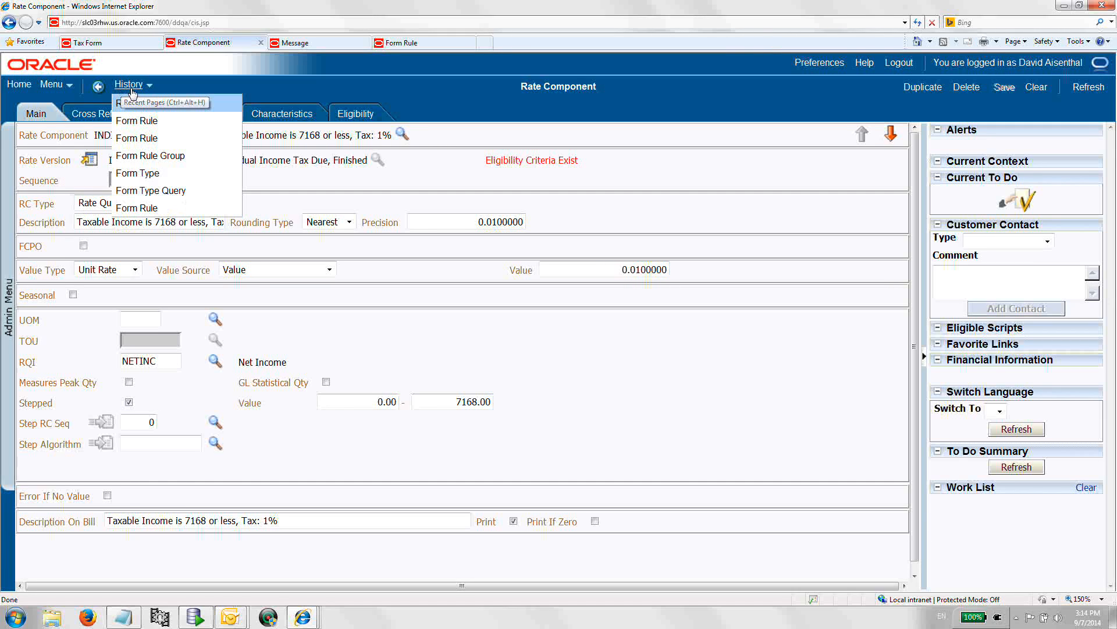
click(152, 125)
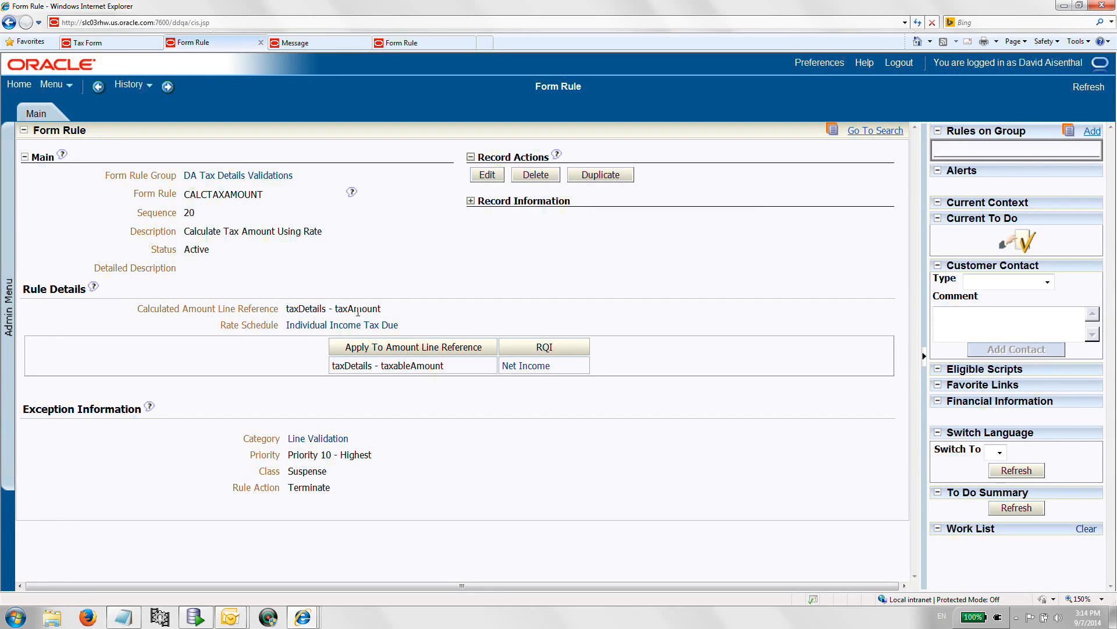
click(351, 191)
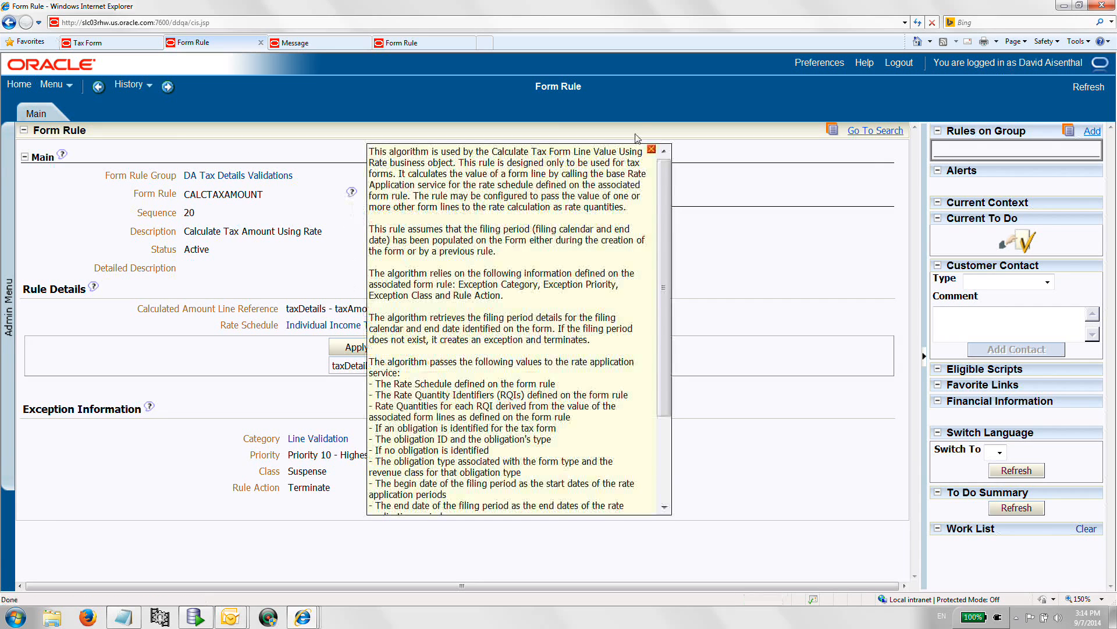
click(652, 150)
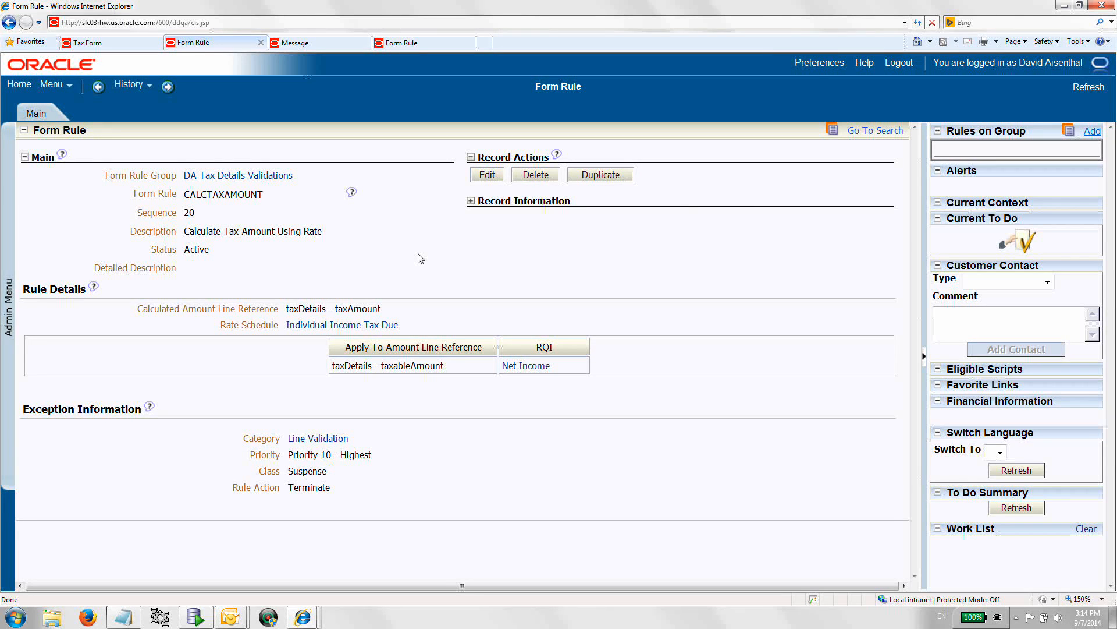
From the form type's DA Posting Rules group, open the Create Assessment rule and read its algorithm description.
click(133, 94)
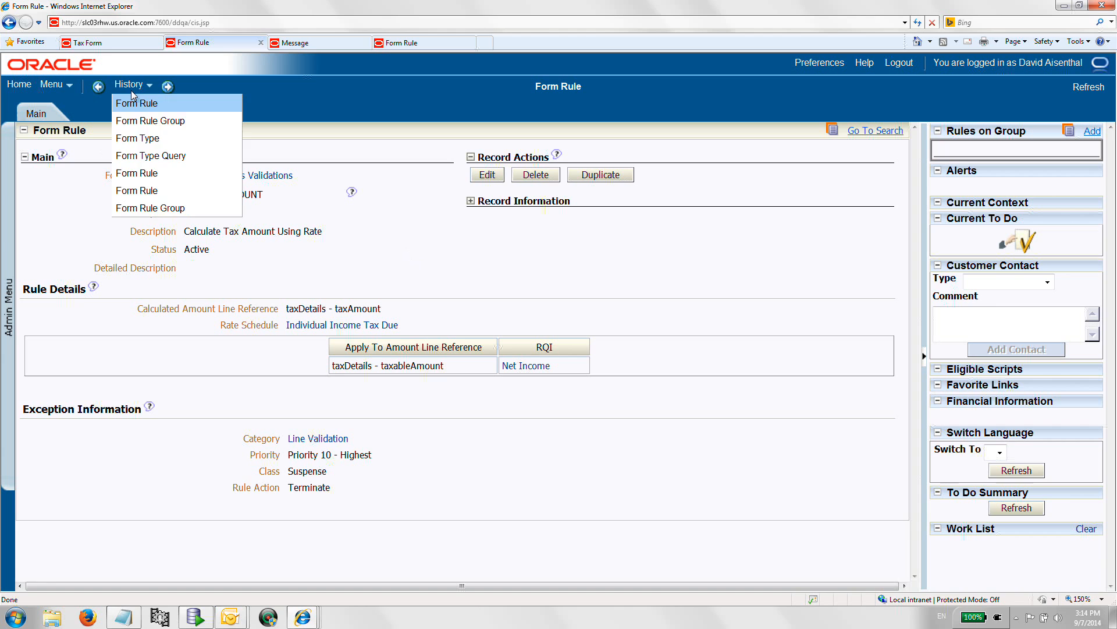
click(139, 138)
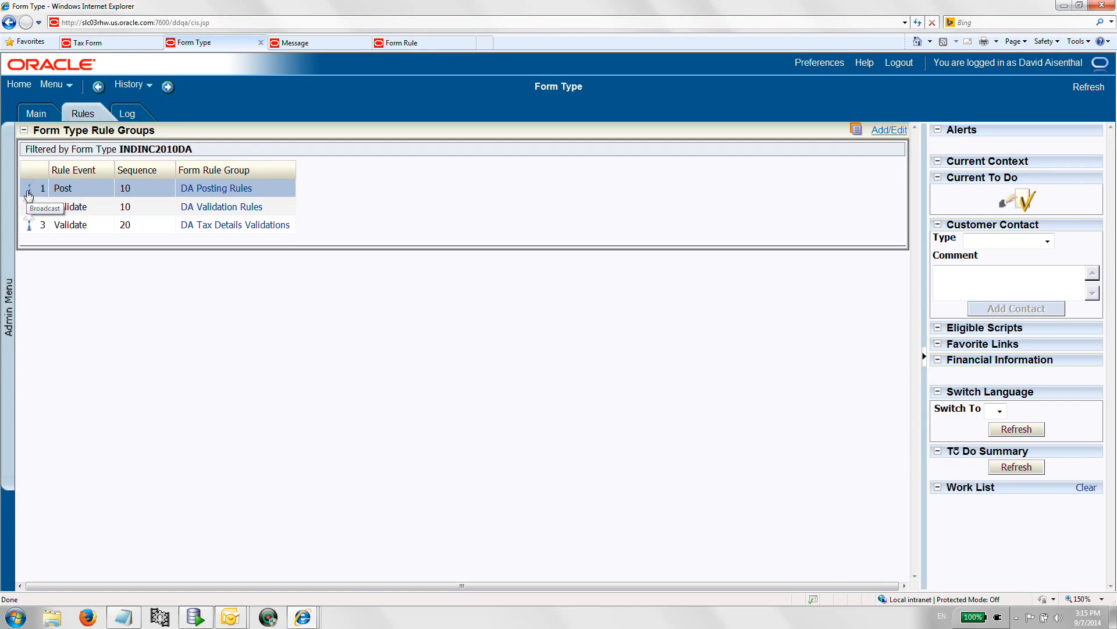
click(29, 194)
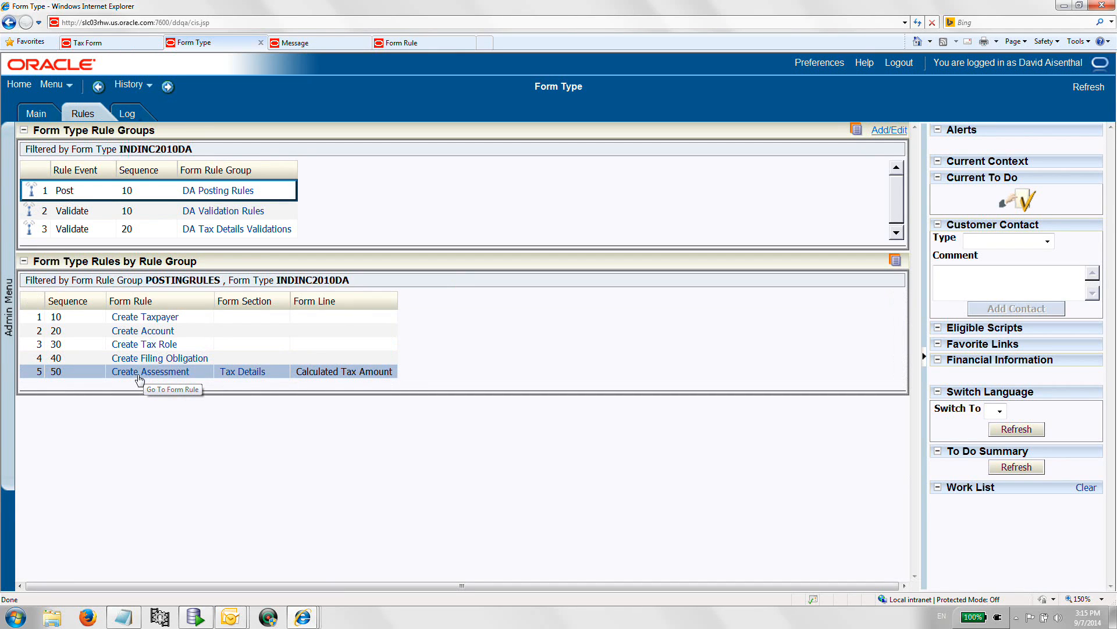
click(139, 375)
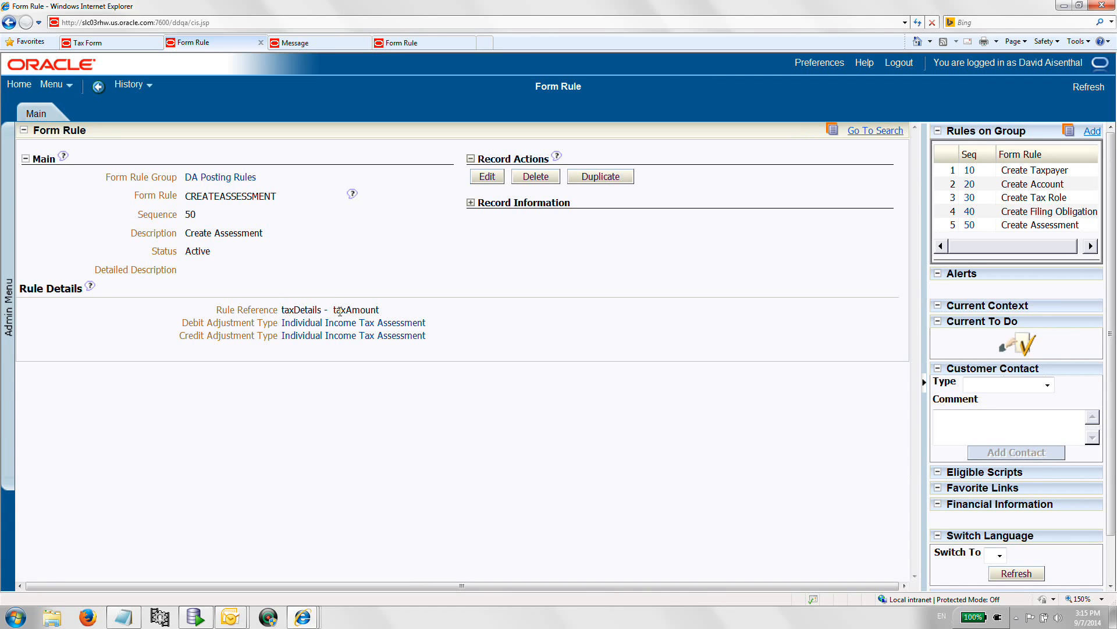
click(350, 196)
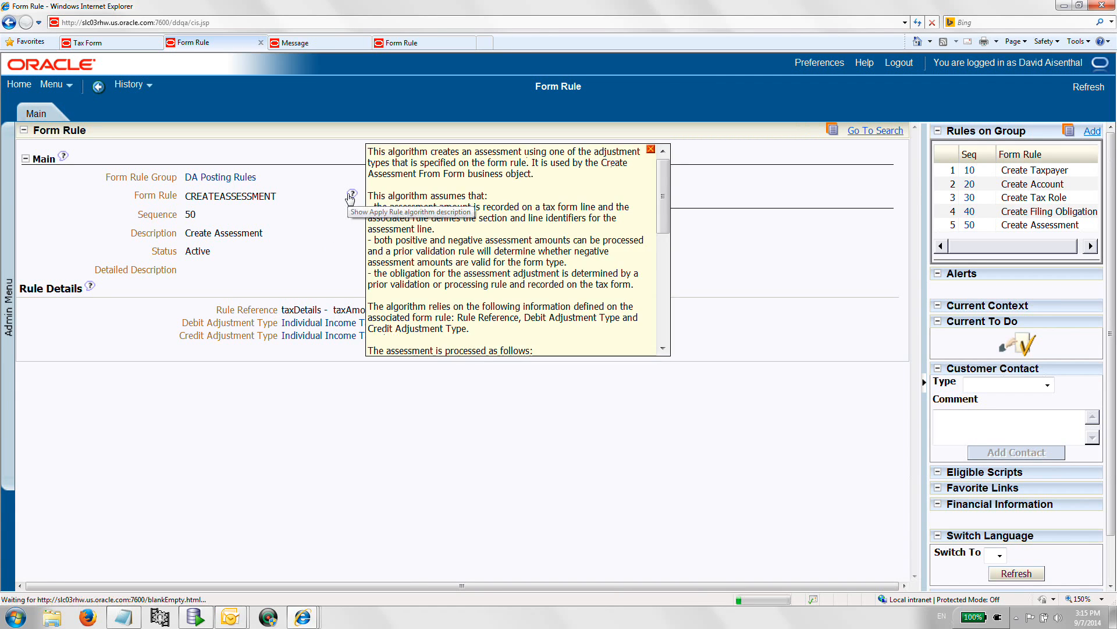
click(651, 150)
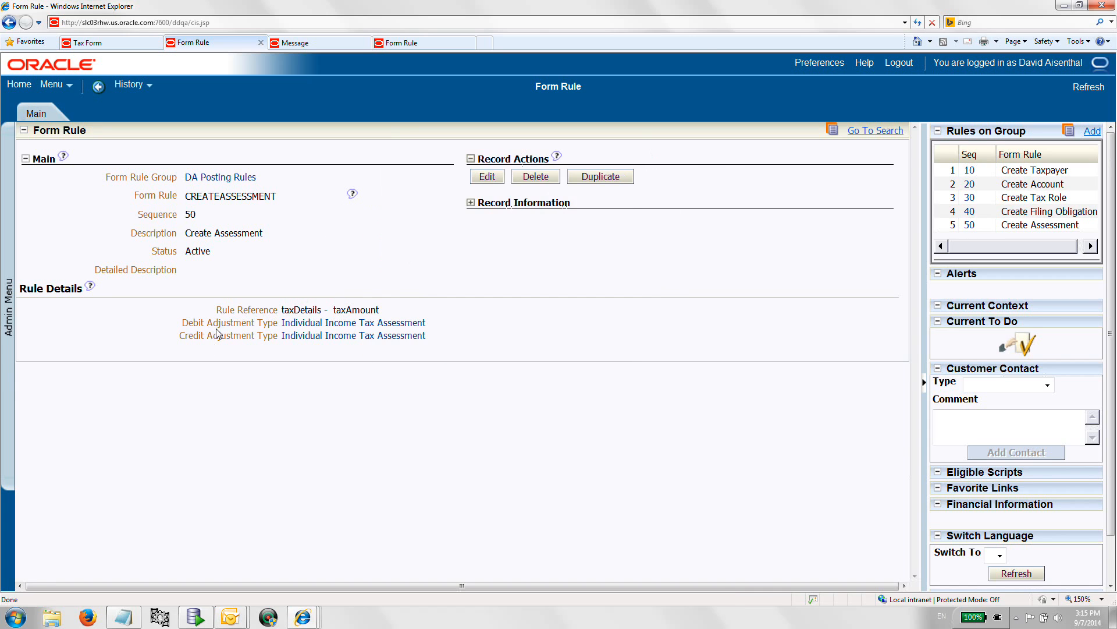